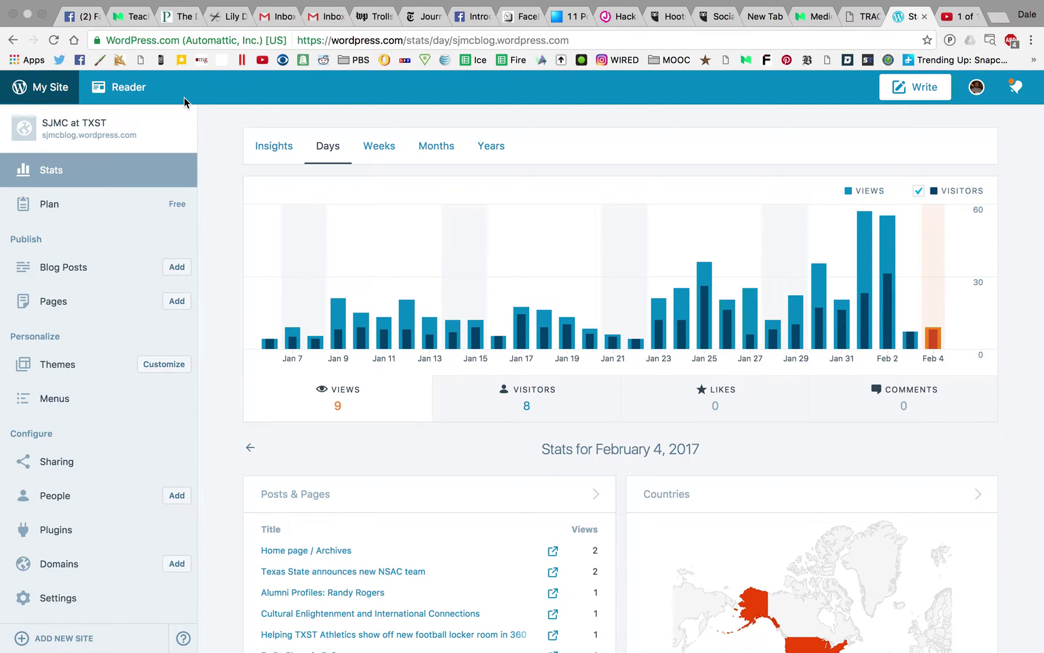
Search Reader sites for 'hiking', then follow and immediately unfollow the first result's blog
{"action": "left_click", "coordinate": [145, 91]}
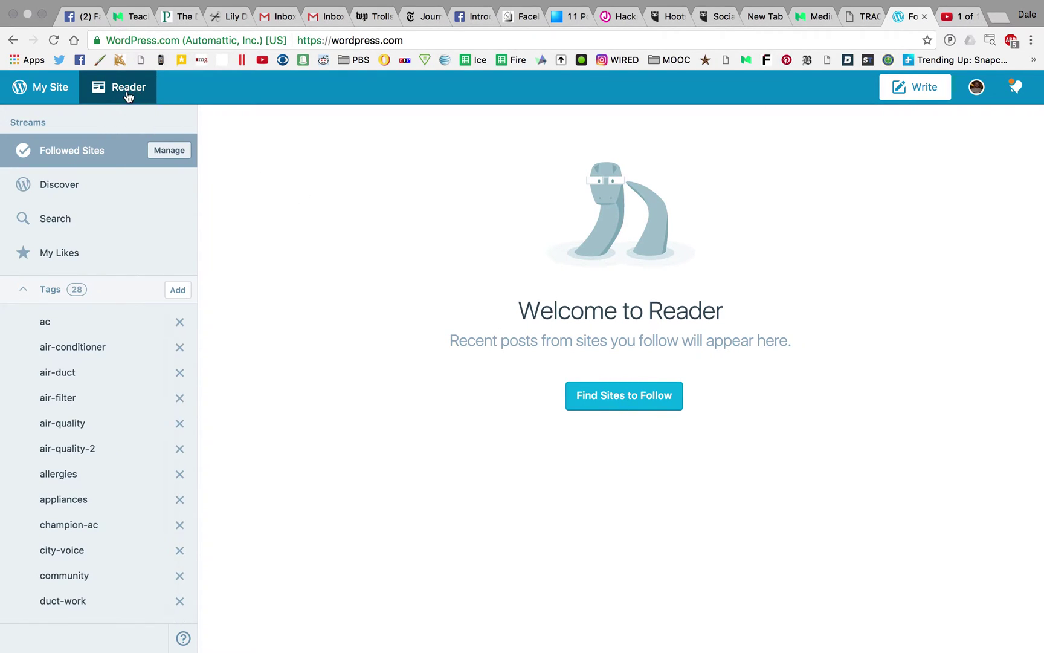
{"action": "left_click", "coordinate": [611, 399]}
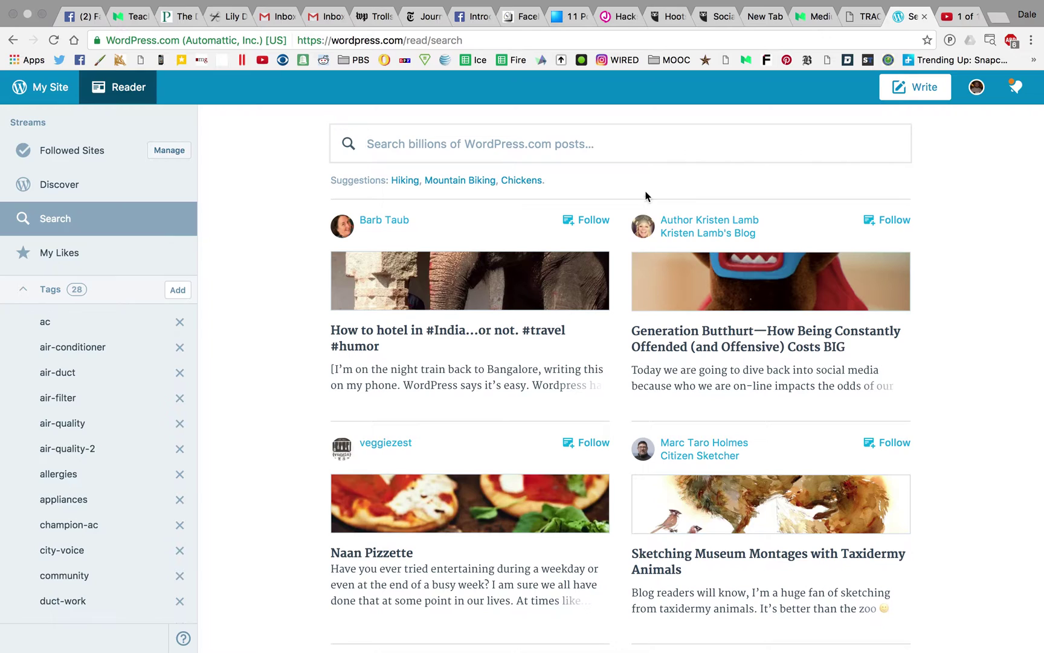
{"action": "left_click", "coordinate": [22, 292]}
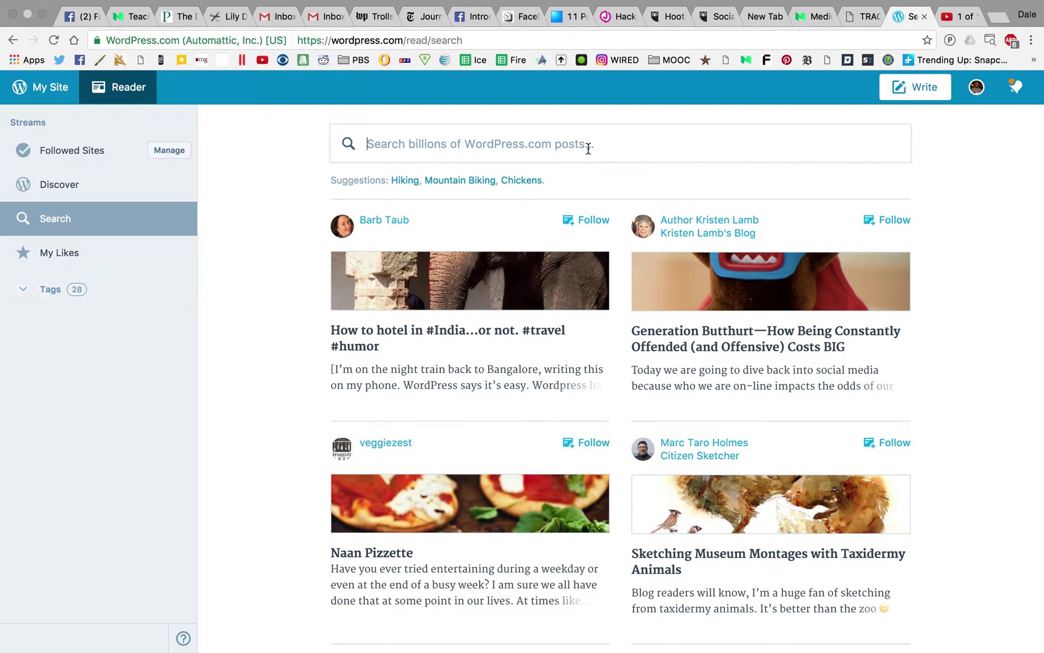
{"action": "type", "text": "hiking"}
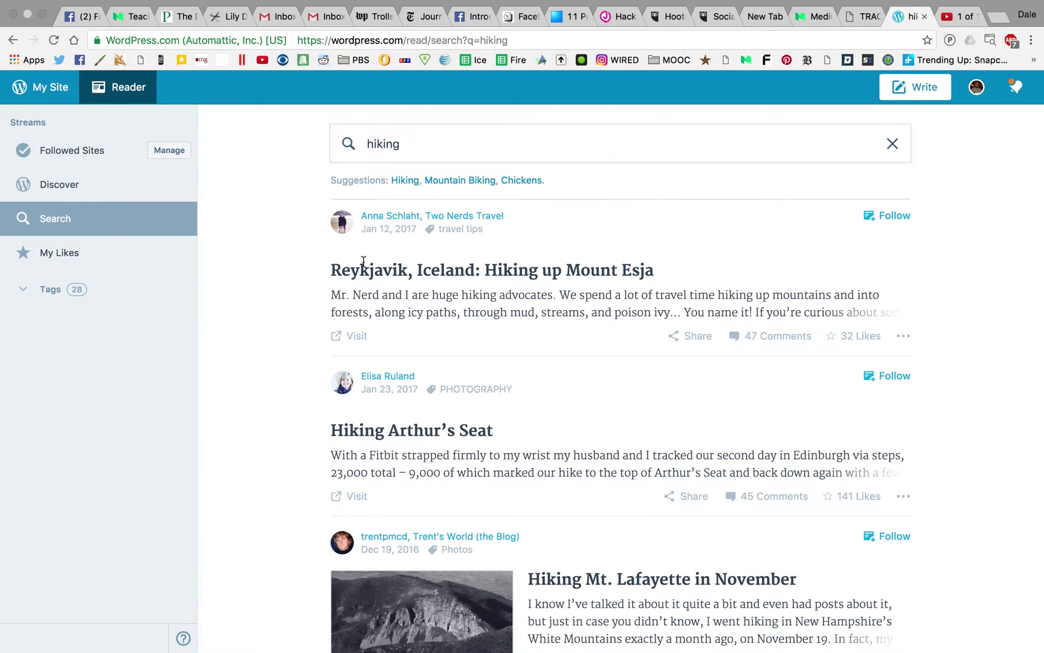
{"action": "left_click", "coordinate": [894, 216]}
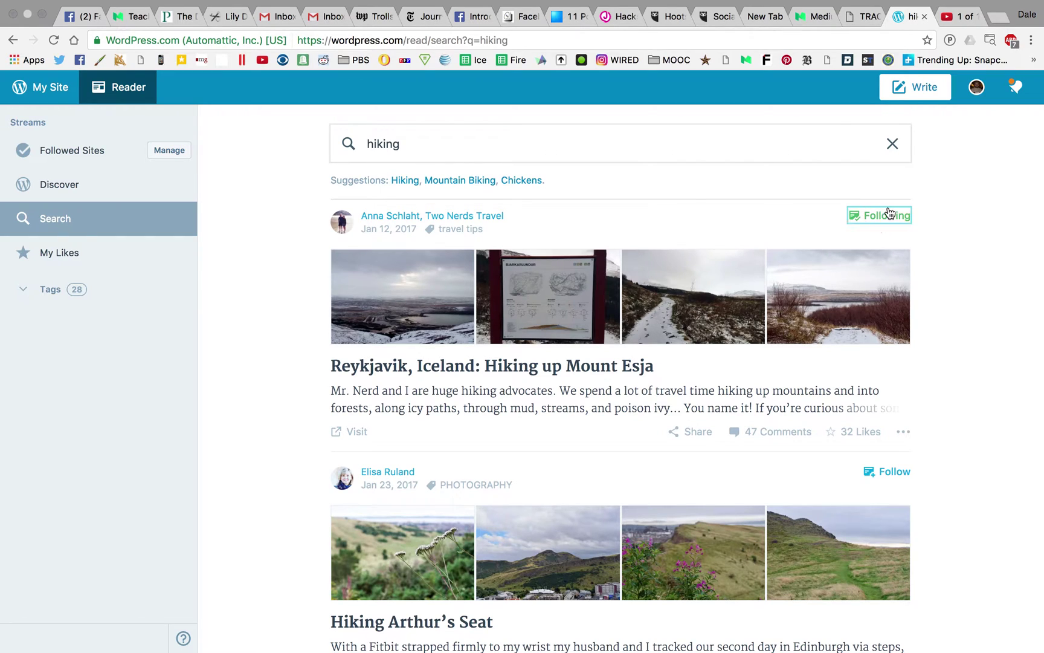
{"action": "left_click", "coordinate": [888, 215]}
Open My Site stats and review February 4, 2017's chart, posts, countries, referrers and authors
{"action": "left_click", "coordinate": [55, 94]}
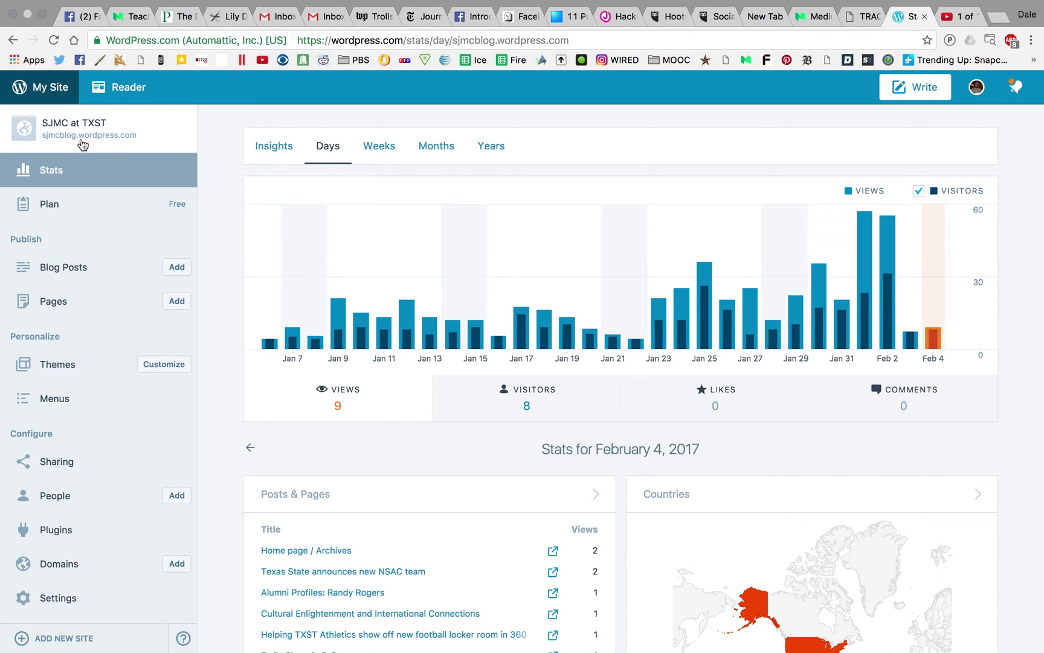
{"action": "scroll", "coordinate": [289, 242], "scroll_direction": "down", "scroll_amount": 3}
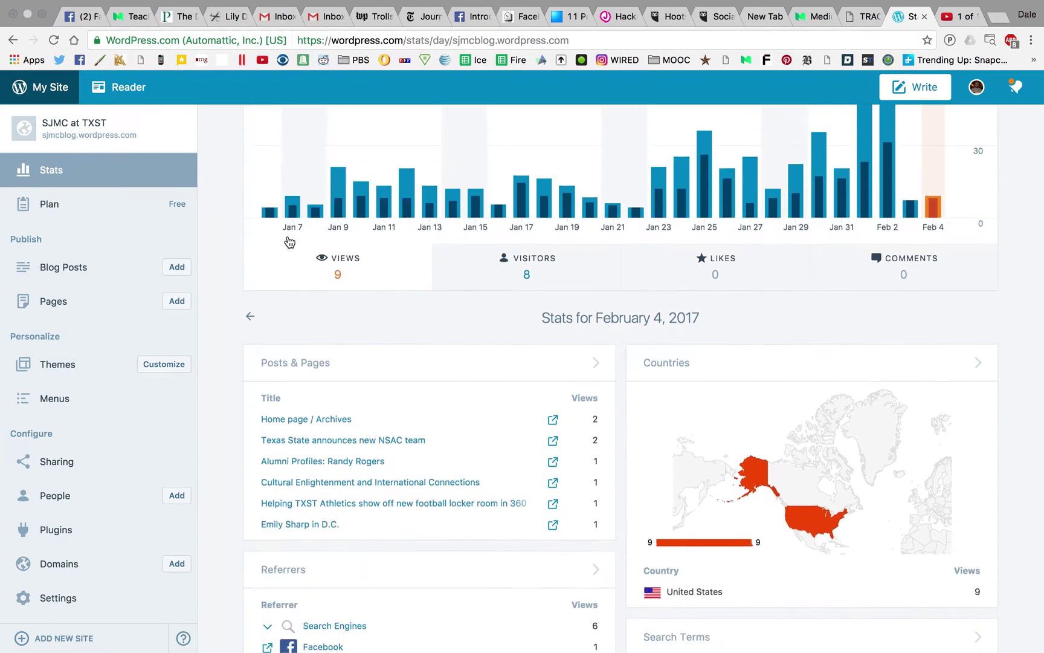
{"action": "scroll", "coordinate": [290, 241], "scroll_direction": "down", "scroll_amount": 8}
{"action": "scroll", "coordinate": [229, 354], "scroll_direction": "up", "scroll_amount": 4}
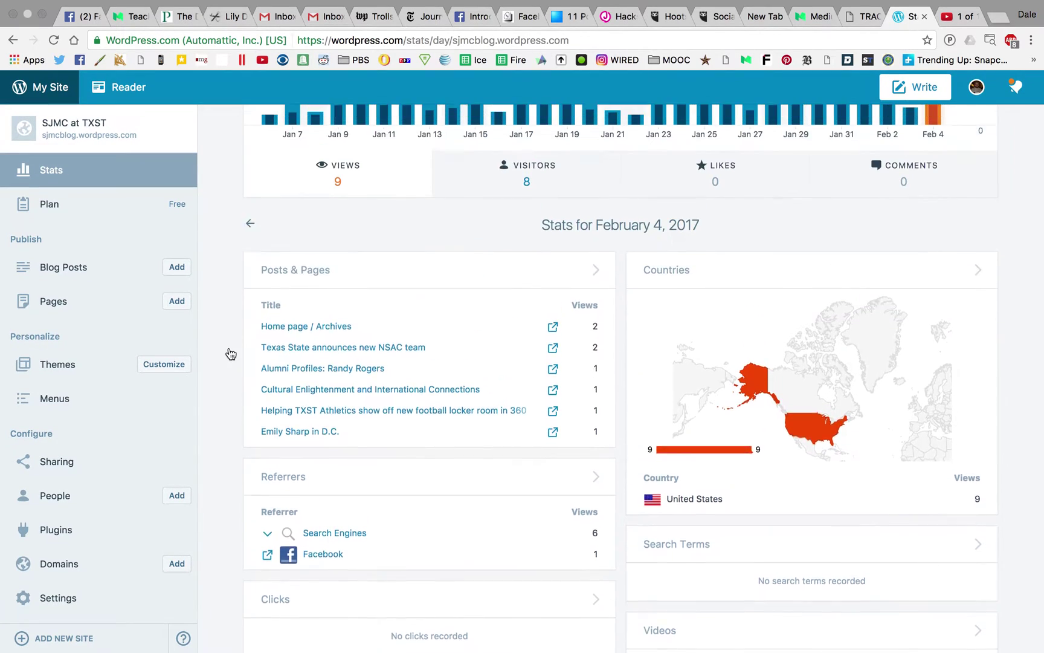
{"action": "scroll", "coordinate": [229, 354], "scroll_direction": "up", "scroll_amount": 5}
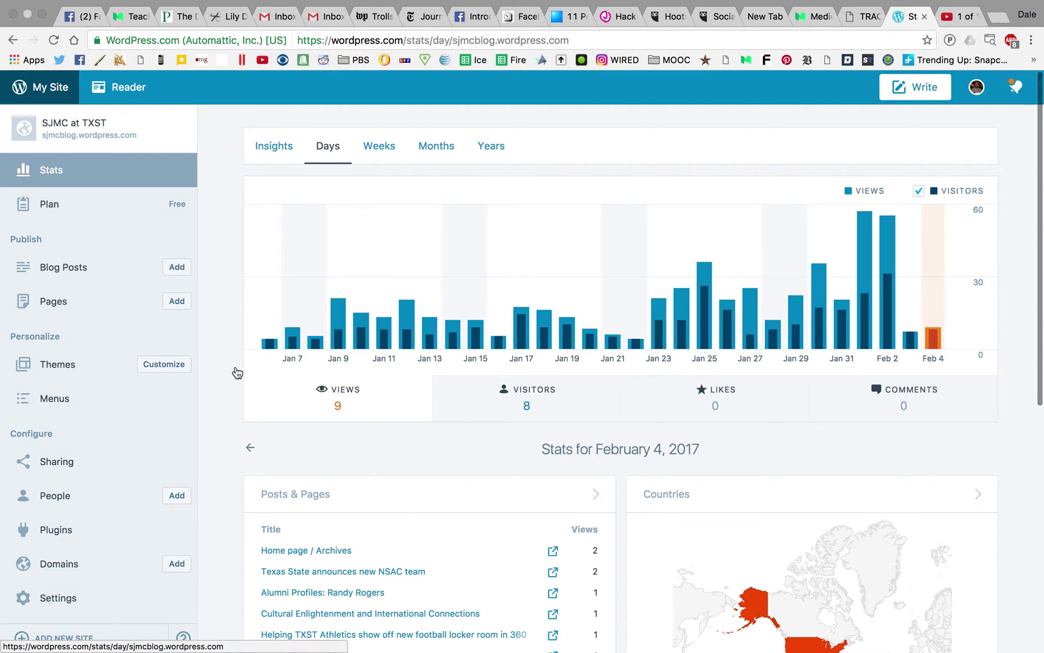
{"action": "scroll", "coordinate": [236, 373], "scroll_direction": "down", "scroll_amount": 5}
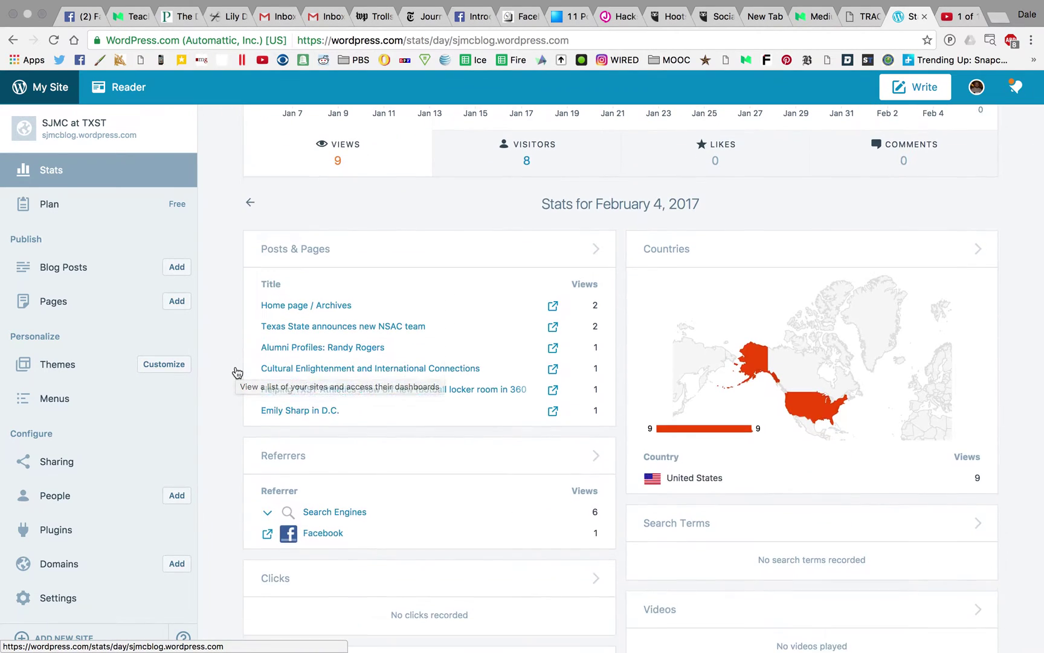
{"action": "scroll", "coordinate": [255, 308], "scroll_direction": "up", "scroll_amount": 5}
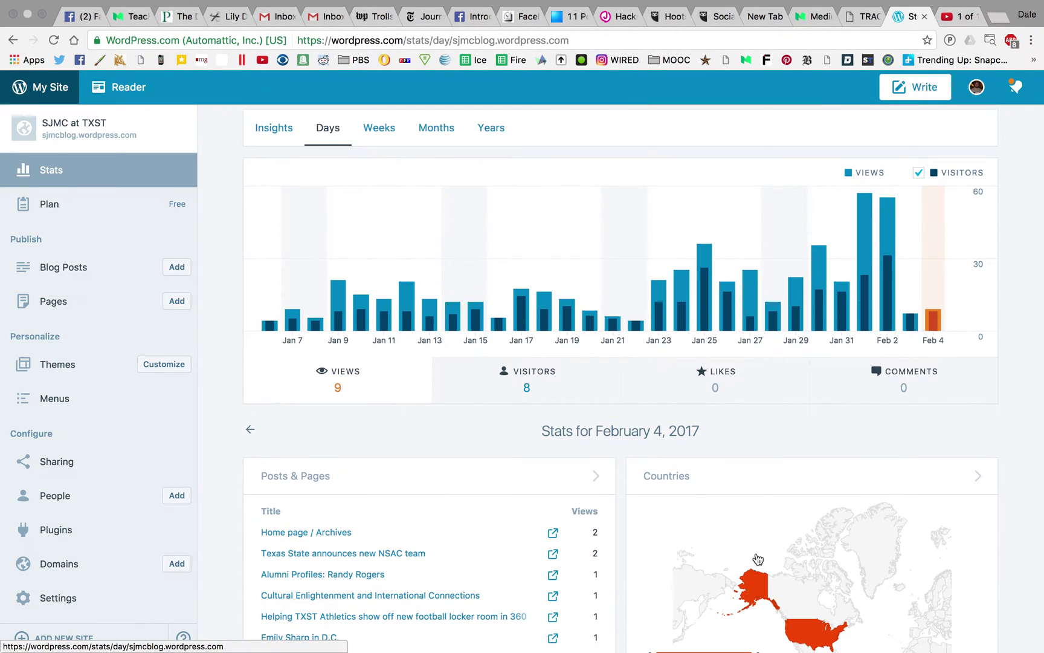
{"action": "scroll", "coordinate": [608, 396], "scroll_direction": "down", "scroll_amount": 7}
{"action": "scroll", "coordinate": [609, 397], "scroll_direction": "up", "scroll_amount": 6}
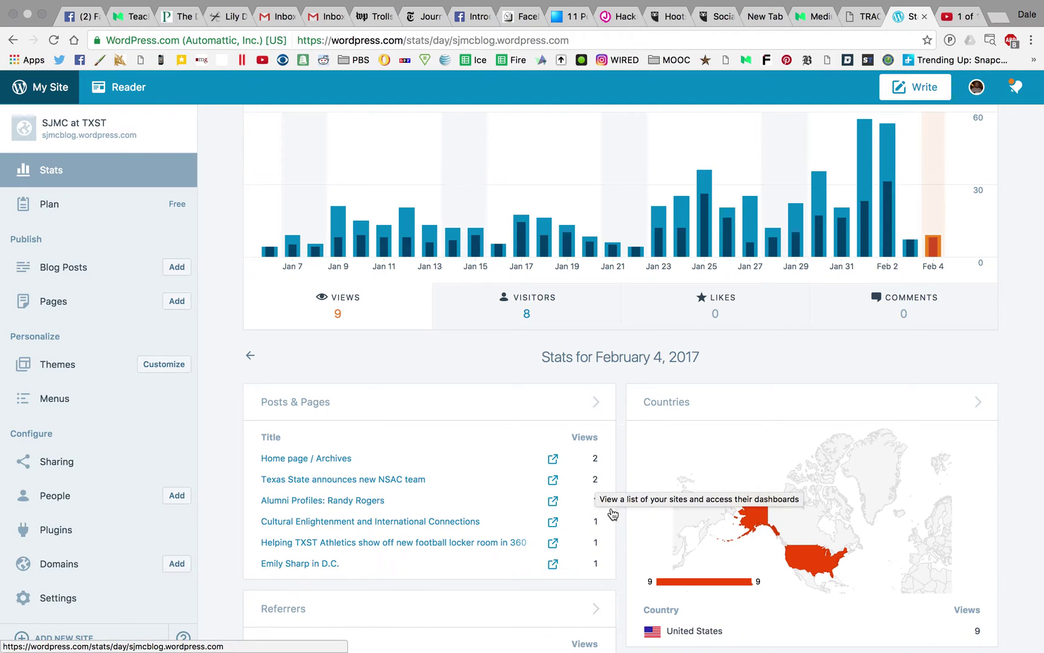
{"action": "scroll", "coordinate": [749, 434], "scroll_direction": "down", "scroll_amount": 3}
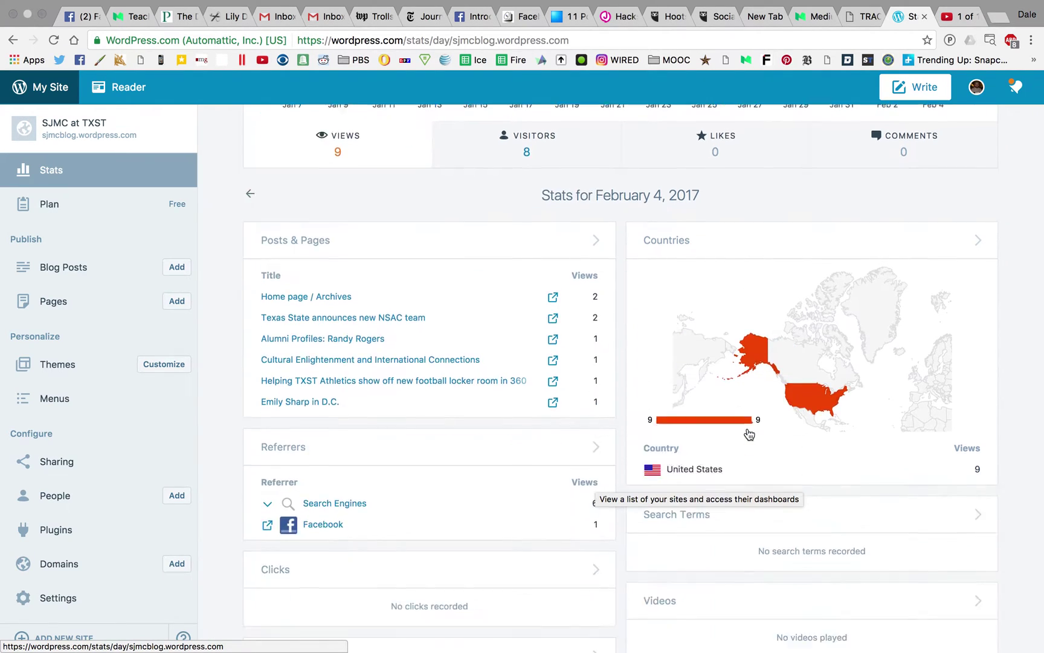
{"action": "scroll", "coordinate": [749, 434], "scroll_direction": "down", "scroll_amount": 3}
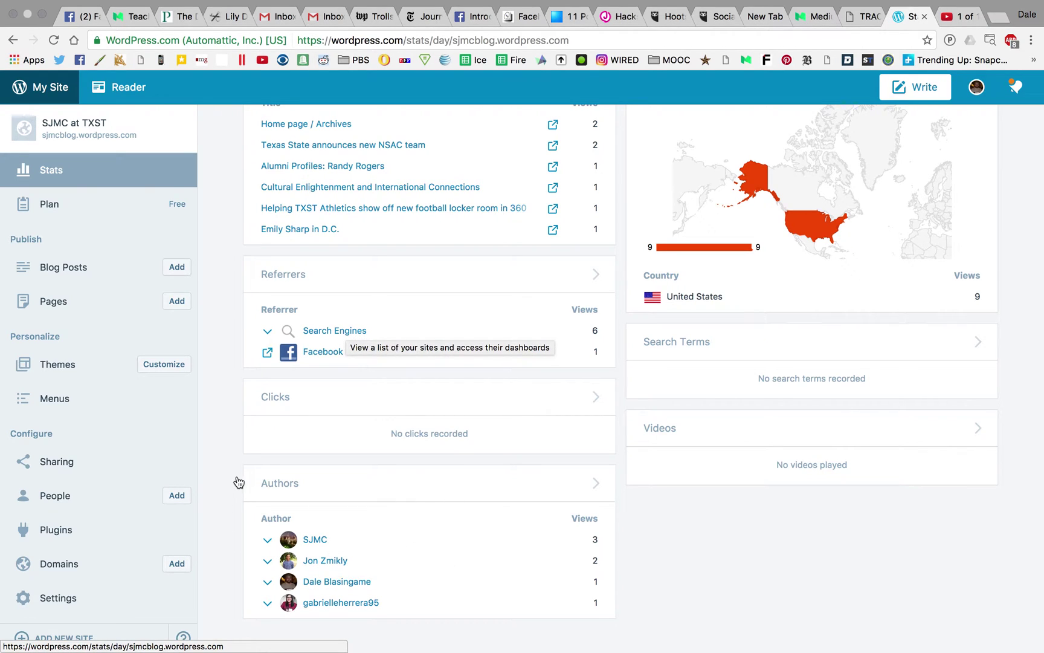
{"action": "scroll", "coordinate": [431, 556], "scroll_direction": "up", "scroll_amount": 7}
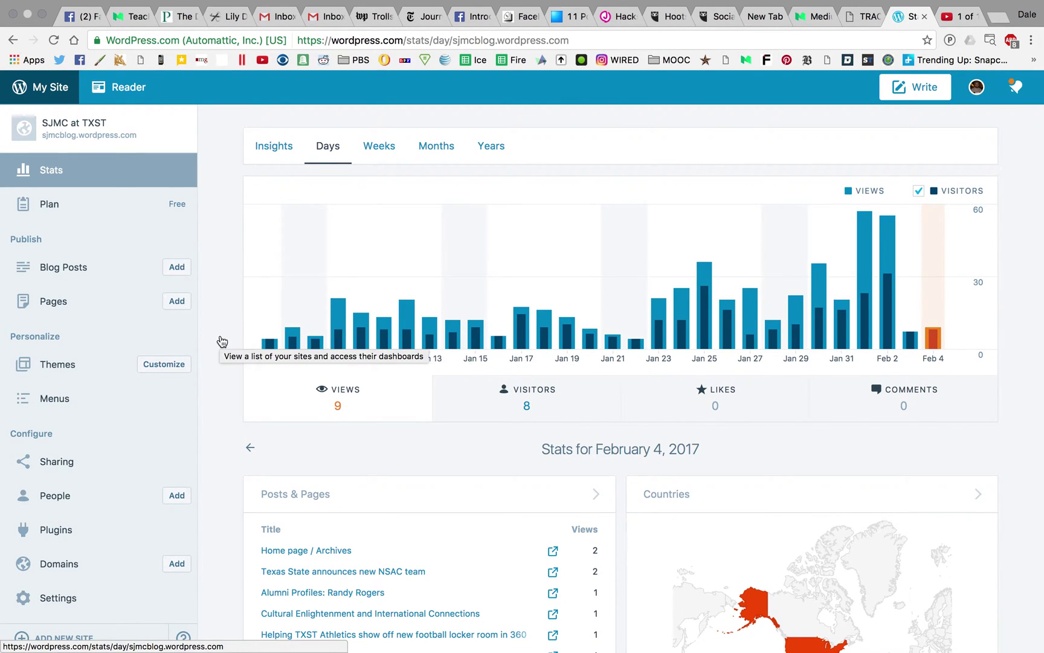
{"action": "scroll", "coordinate": [140, 331], "scroll_direction": "down", "scroll_amount": 5}
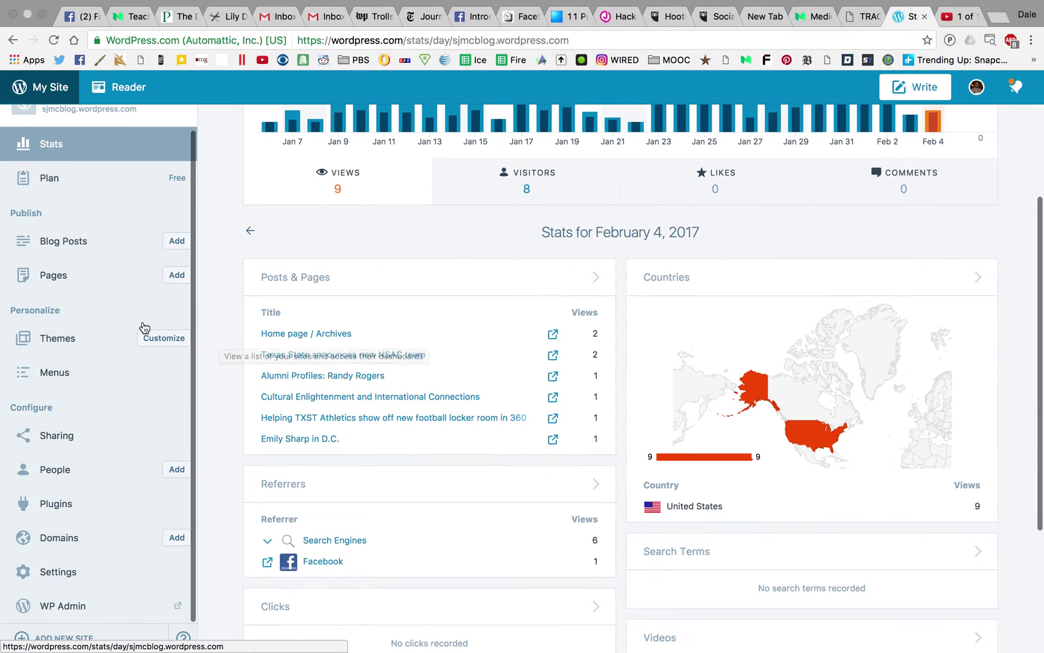
Return to the stats tab and scroll down to the Authors panel
{"action": "scroll", "coordinate": [203, 356], "scroll_direction": "down", "scroll_amount": 2}
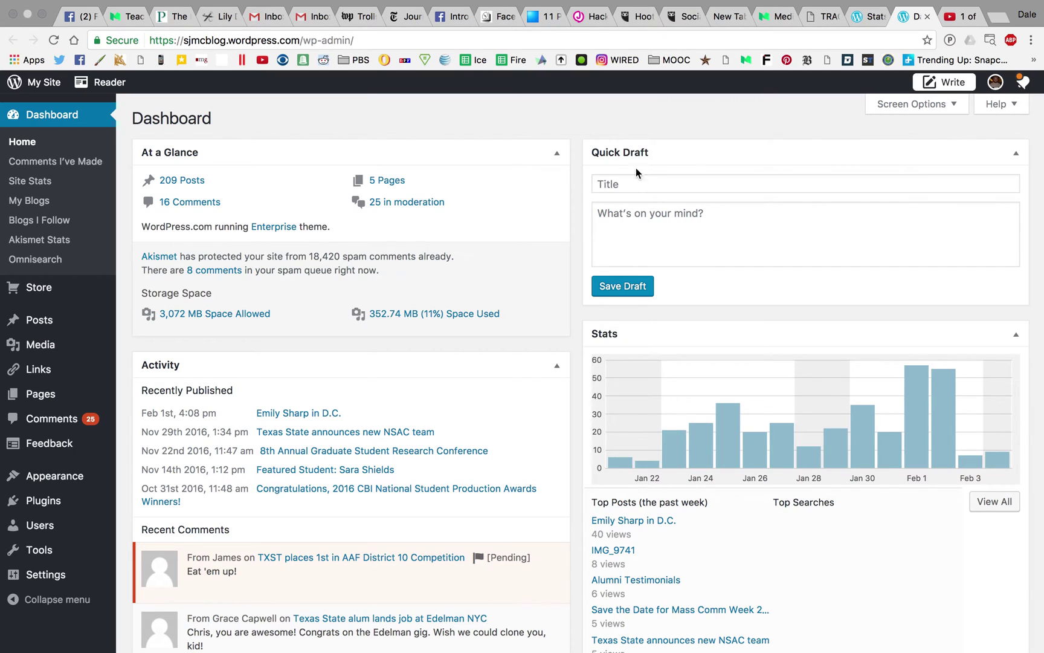
{"action": "left_click", "coordinate": [871, 16]}
{"action": "scroll", "coordinate": [100, 424], "scroll_direction": "down", "scroll_amount": 3}
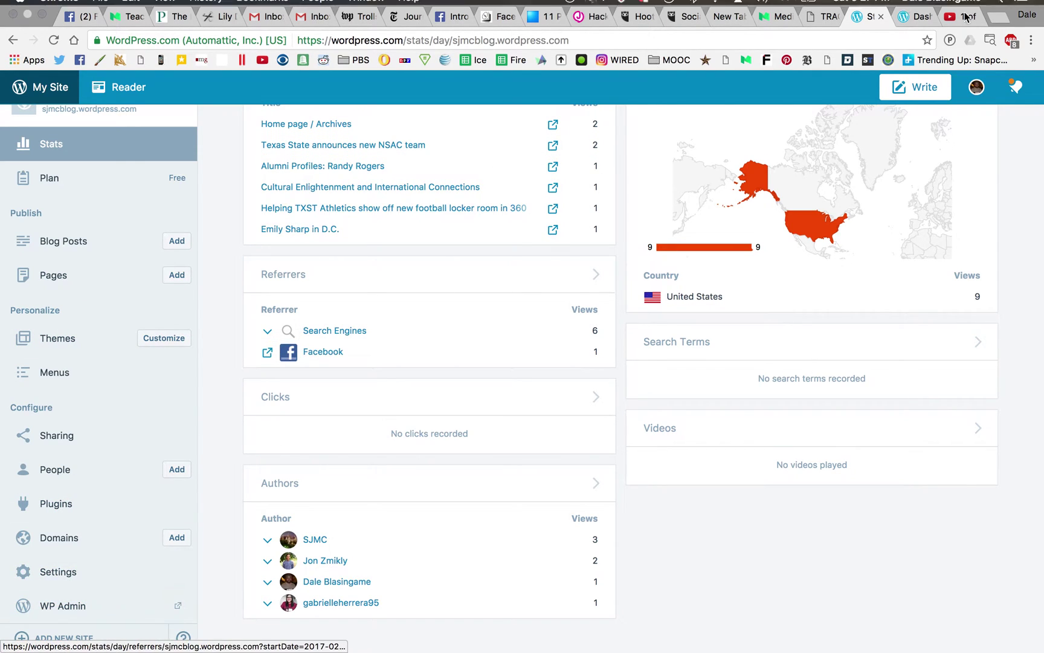
In a new tab, enter the address sjmcblog.wordpress.com/wp-admin using the autocomplete suggestion
{"action": "left_click", "coordinate": [998, 34]}
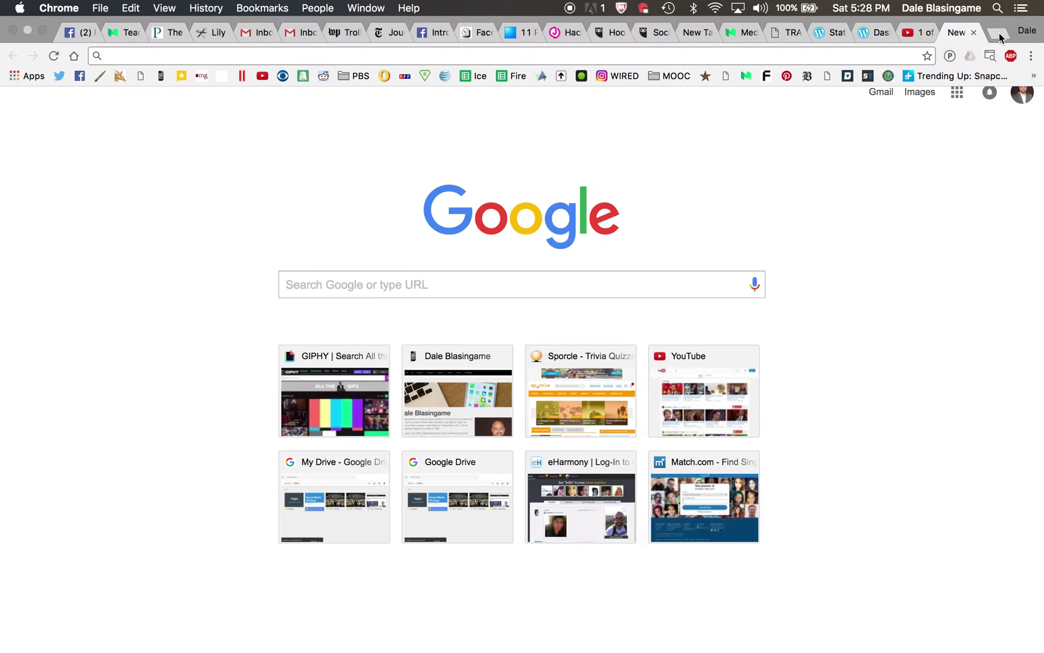
{"action": "type", "text": "sjmcblog.wordpress.com"}
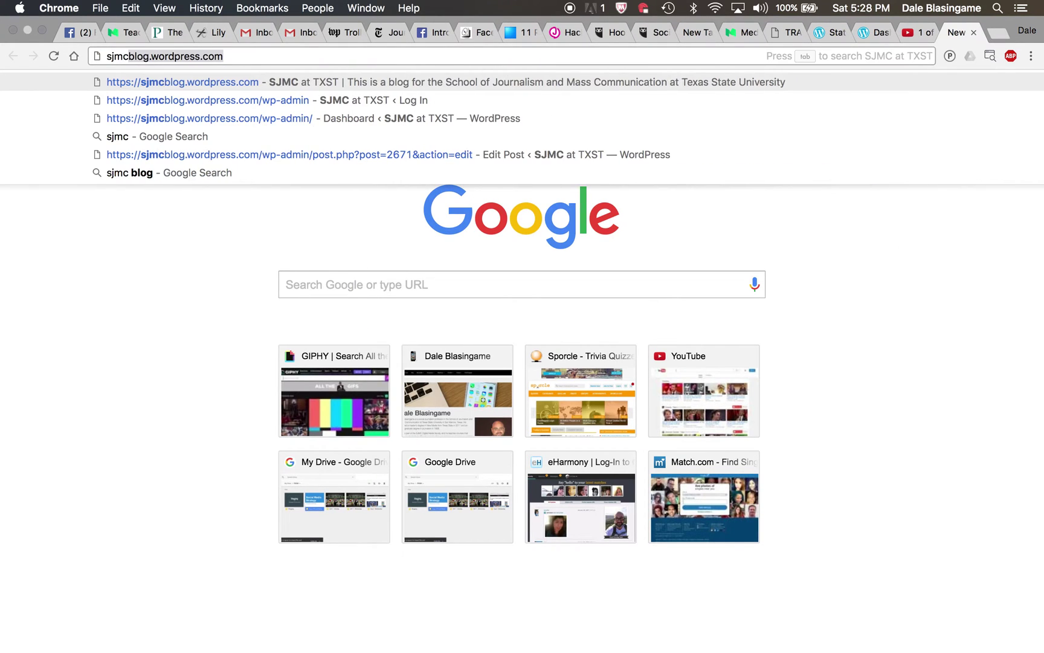
{"action": "key", "text": "Right"}
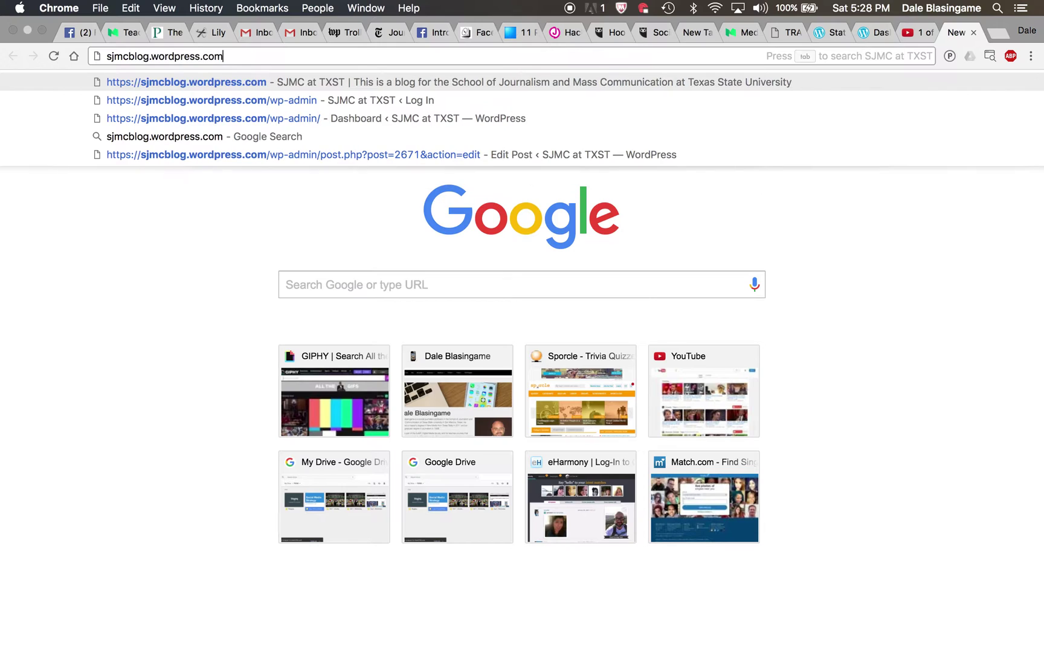
{"action": "type", "text": "/wp-ad"}
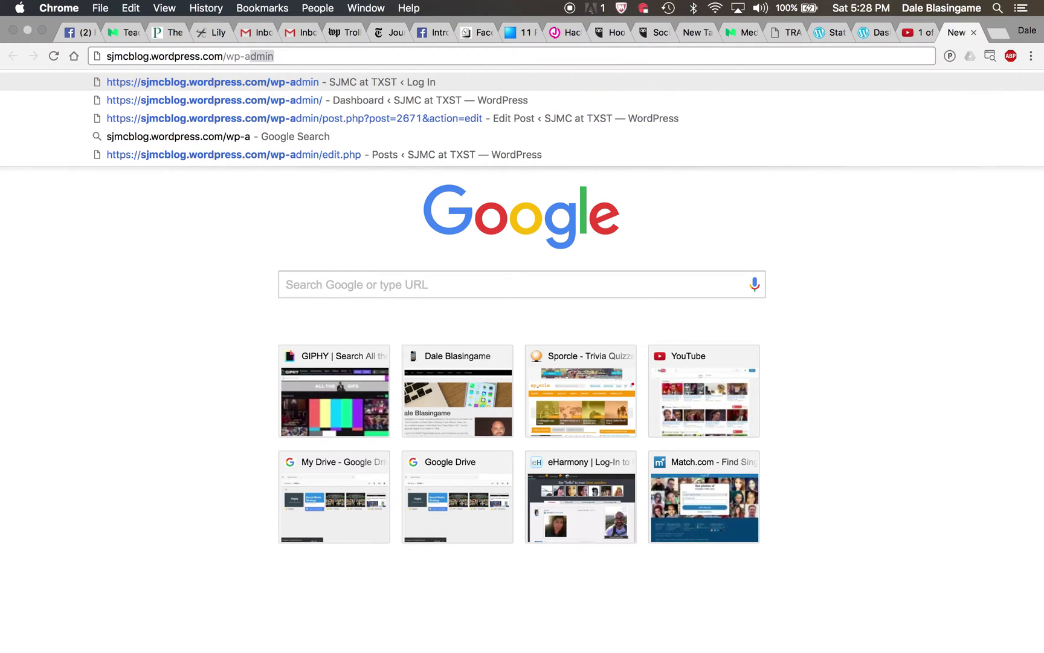
{"action": "type", "text": "min/"}
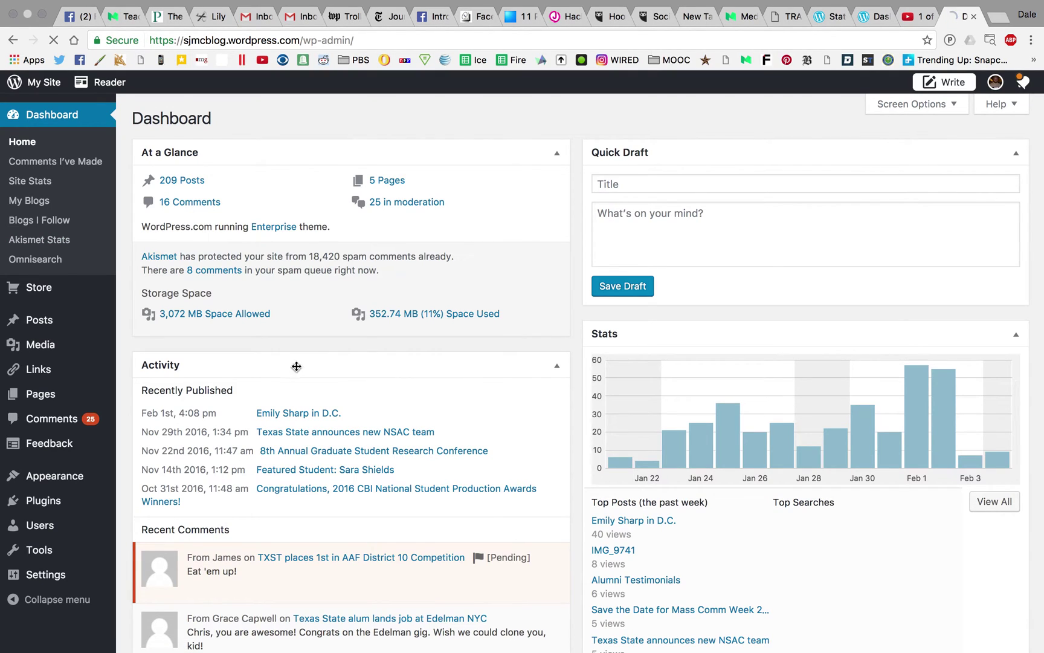
Go to Posts > All Posts in the admin sidebar and choose Add New
{"action": "mouse_move", "coordinate": [44, 326]}
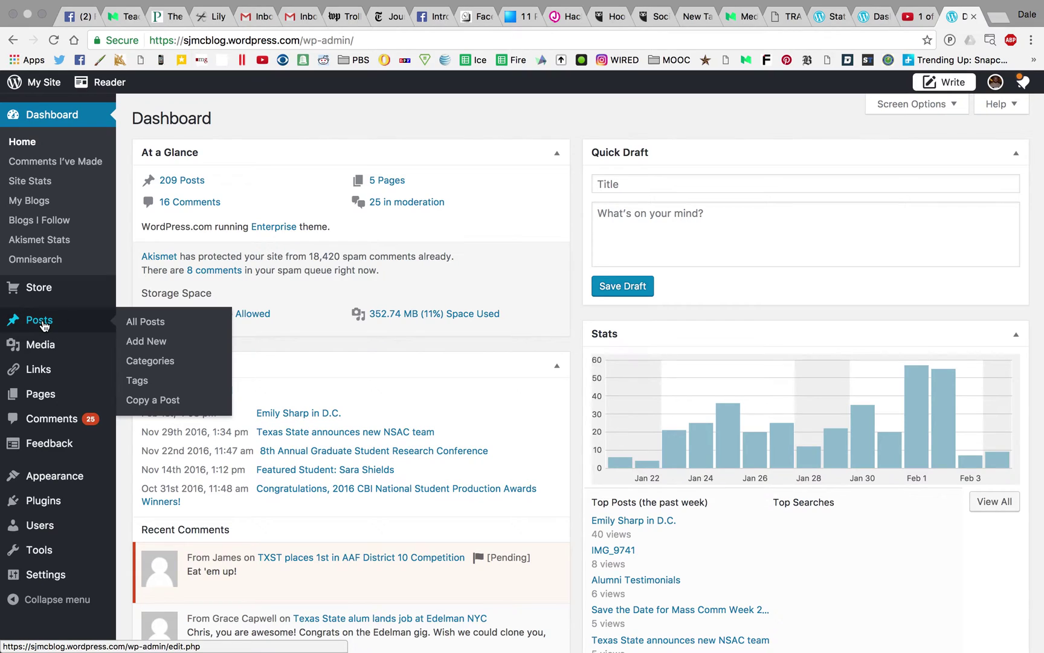
{"action": "left_click", "coordinate": [44, 326]}
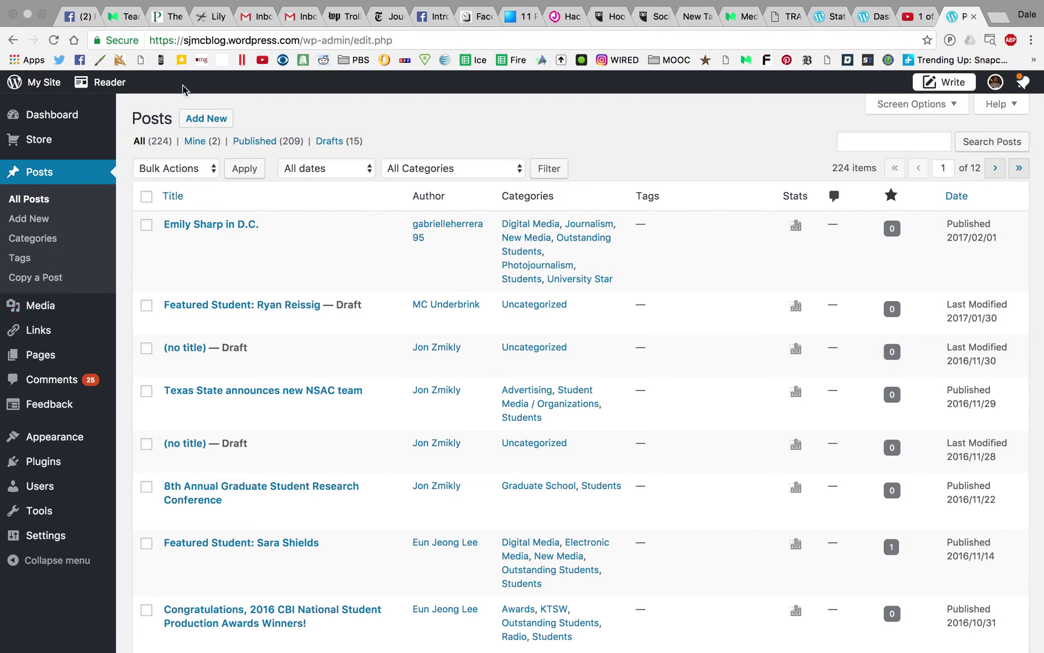
{"action": "left_click", "coordinate": [208, 119]}
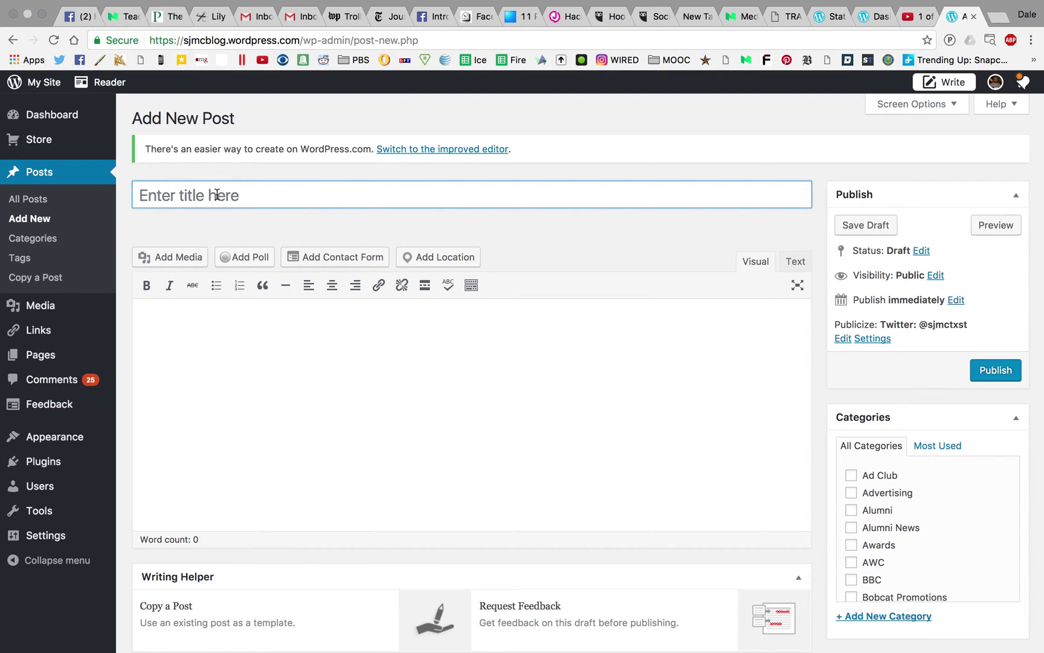
Title the post 'Mobile Storytelling Students to Visit Bastrop State Park' and place the cursor in the body
{"action": "left_click", "coordinate": [217, 195]}
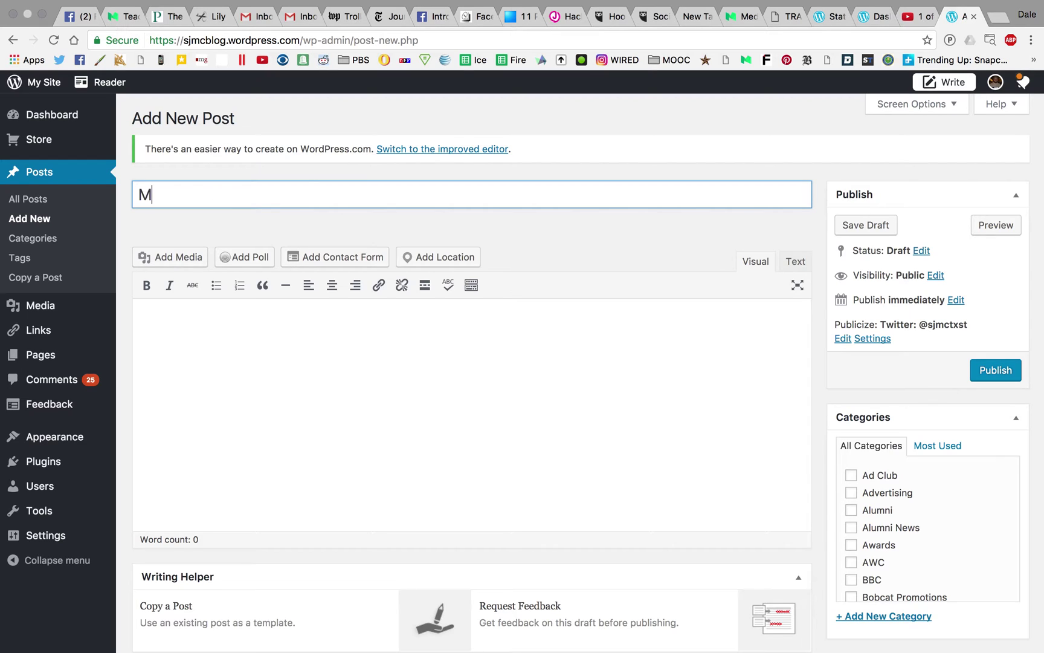
{"action": "type", "text": "obile Storyte"}
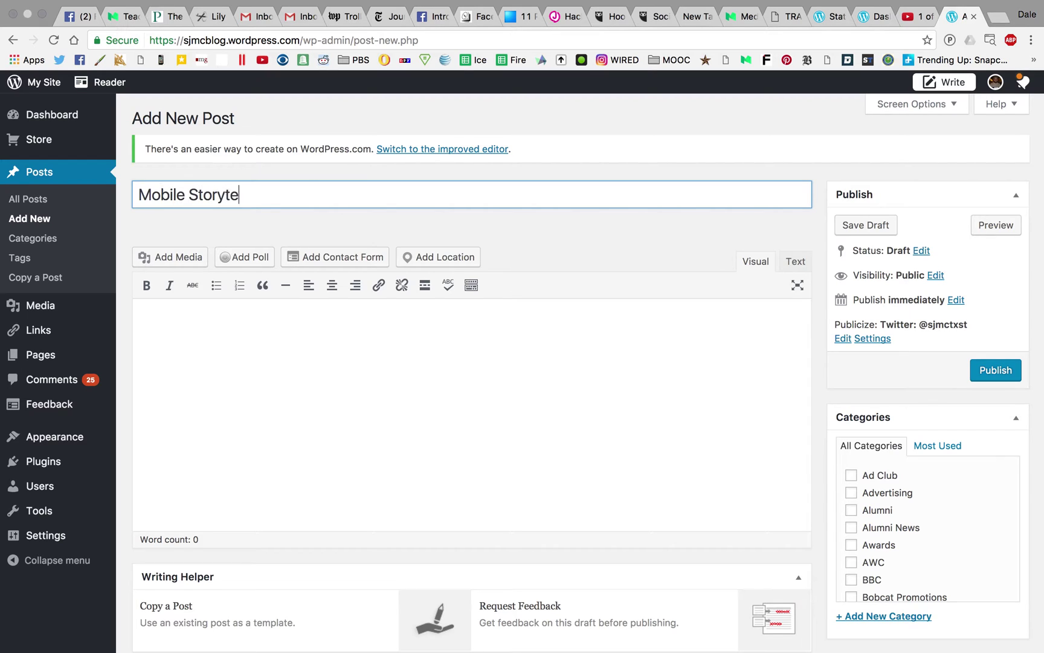
{"action": "type", "text": "lling Students to "}
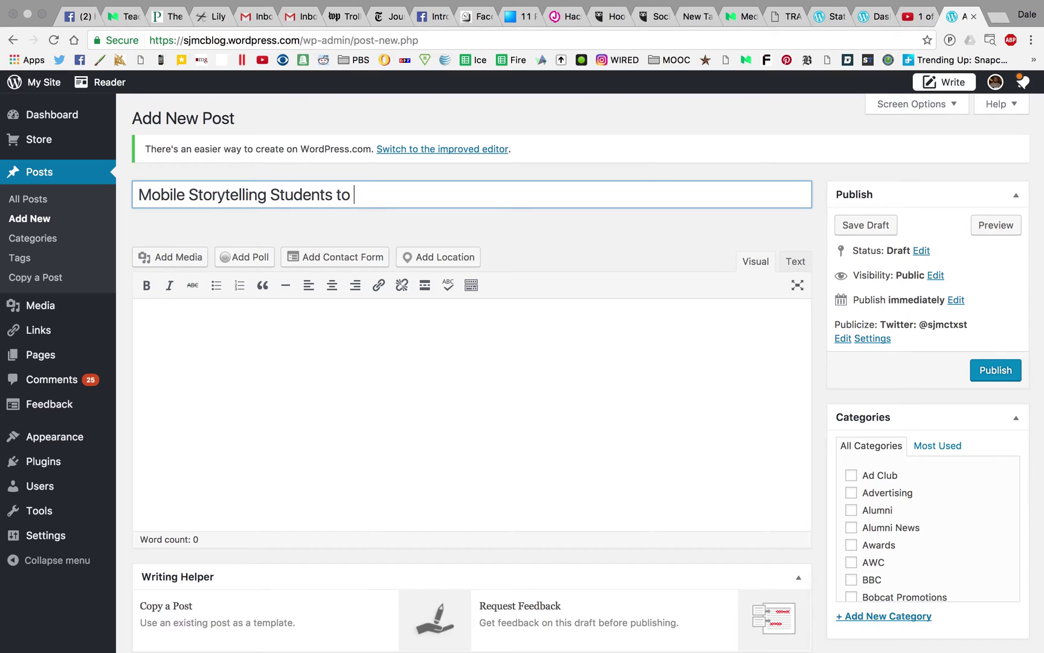
{"action": "type", "text": "Visit Bastrop "}
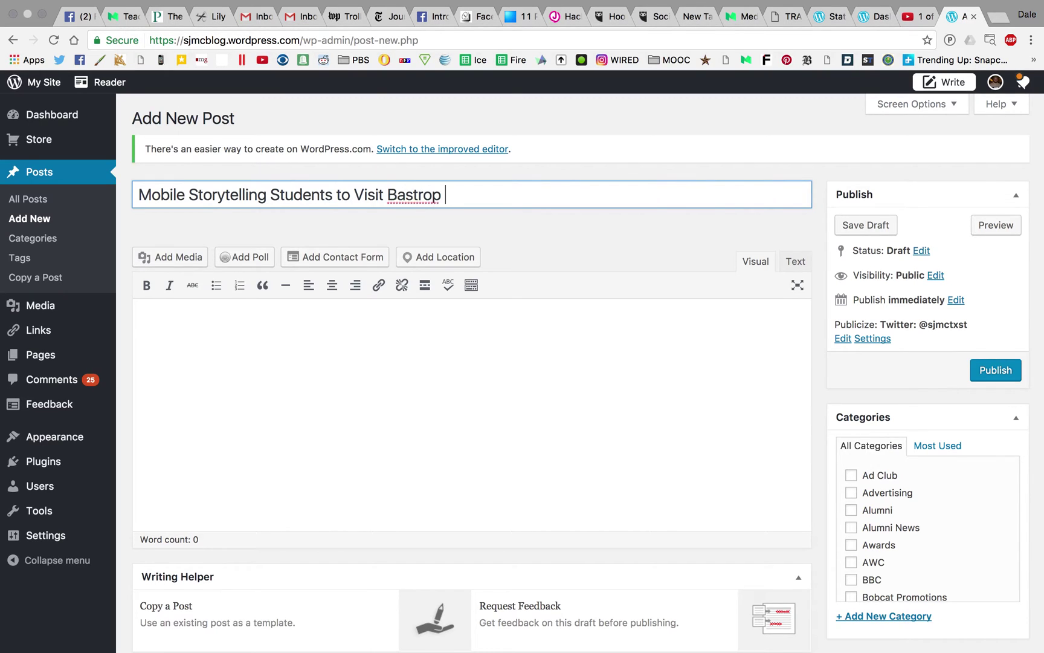
{"action": "type", "text": "State Park"}
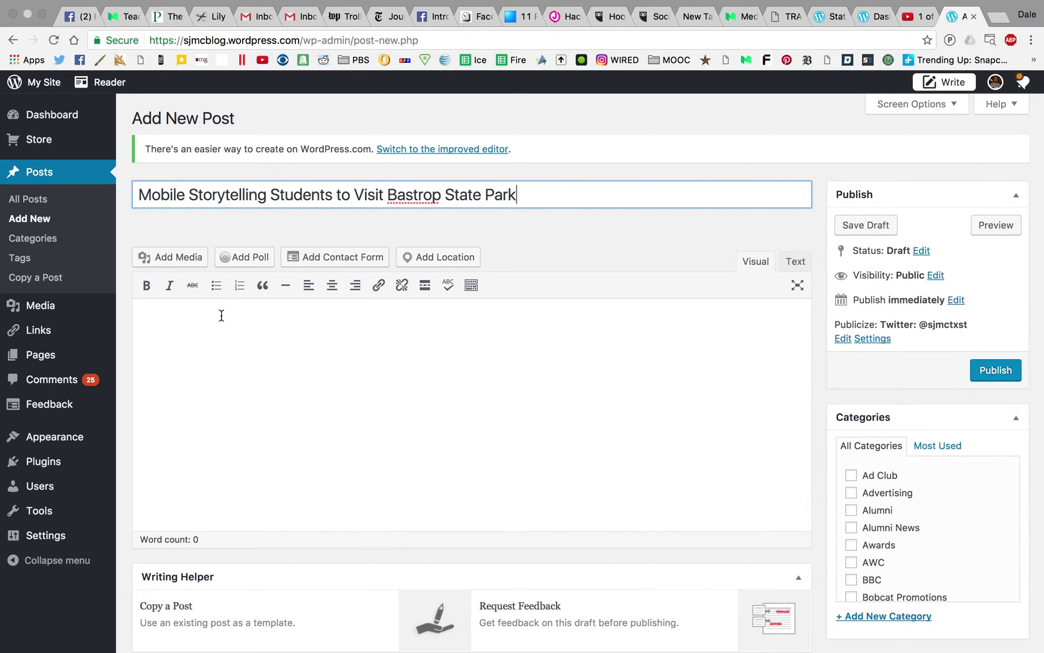
{"action": "left_click", "coordinate": [221, 325]}
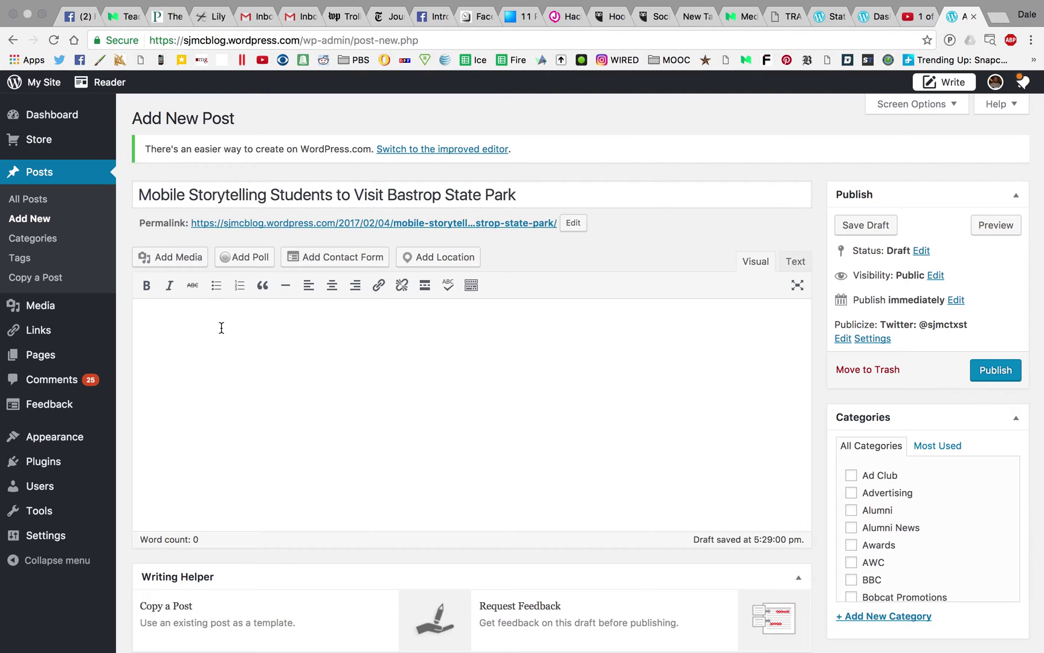
Write the paragraph on the Mobile Storytelling in the Park trip and Parks and Wildlife videos, fixing typos
{"action": "type", "text": "Texas State School of Journ"}
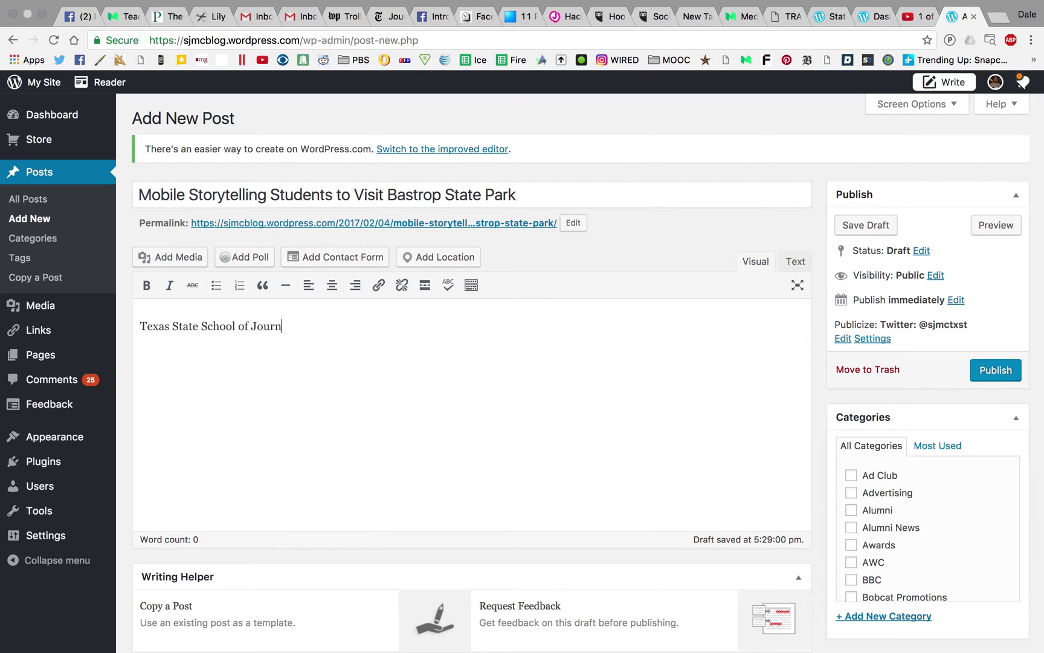
{"action": "type", "text": "alism and Mass Com"}
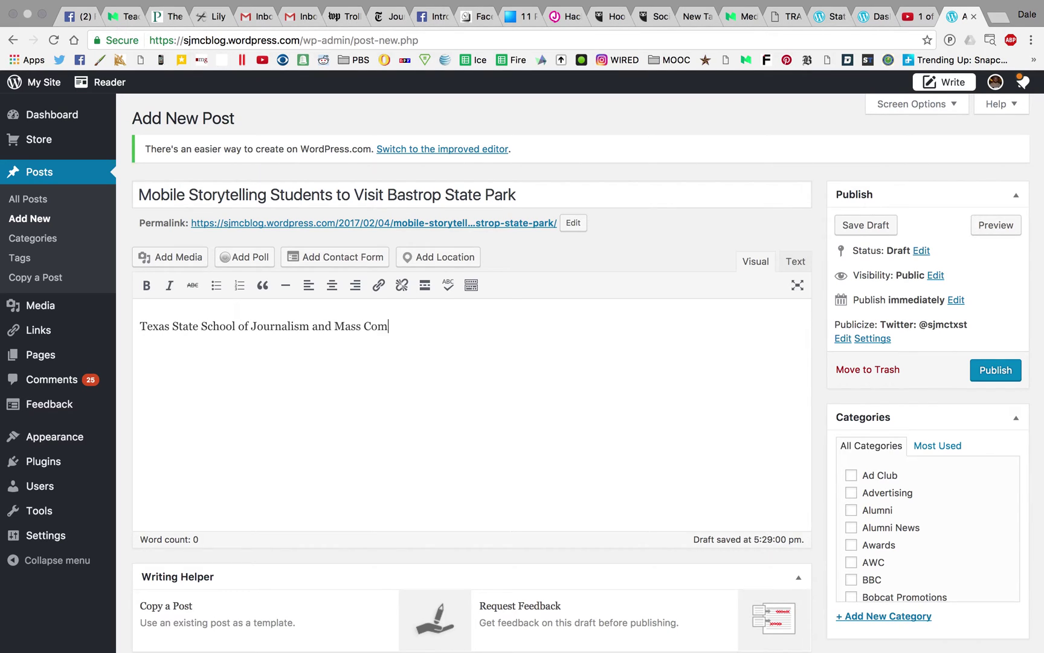
{"action": "type", "text": "munication students will hea"}
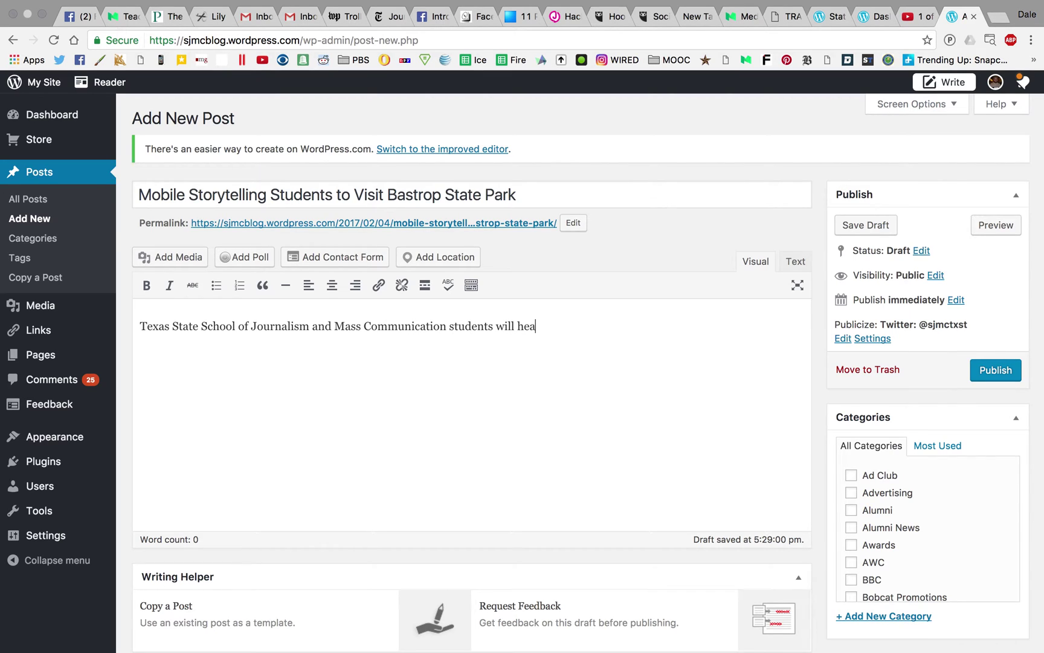
{"action": "type", "text": "d to Bastrop State Park in L"}
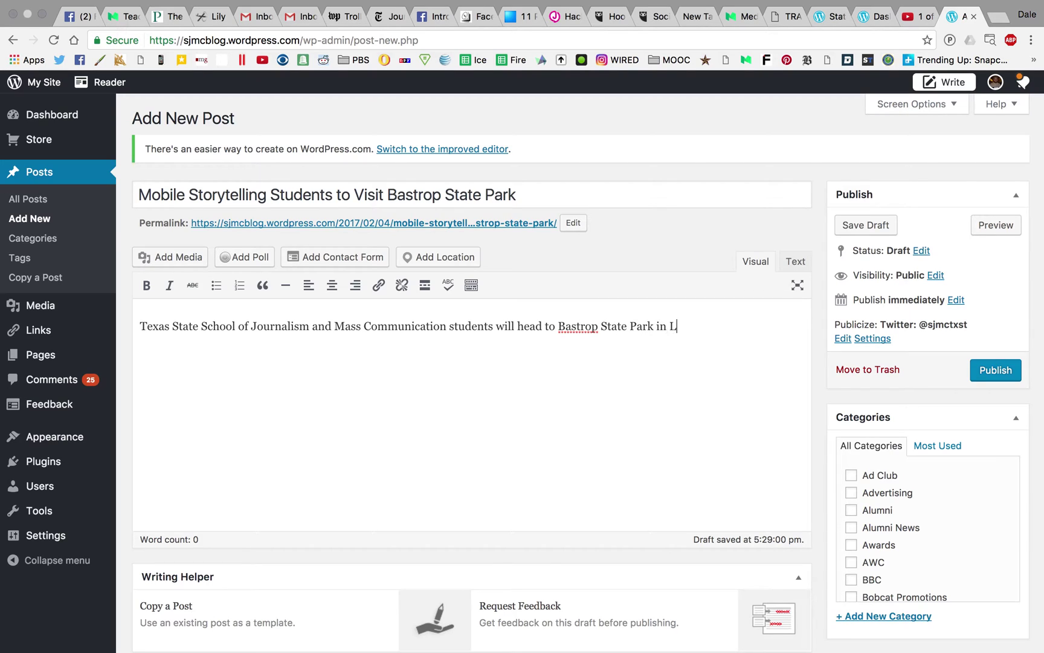
{"action": "key", "text": "BackSpace"}
{"action": "type", "text": "late Februa"}
{"action": "type", "text": "ry"}
{"action": "type", "text": " as part of a Mobile Story"}
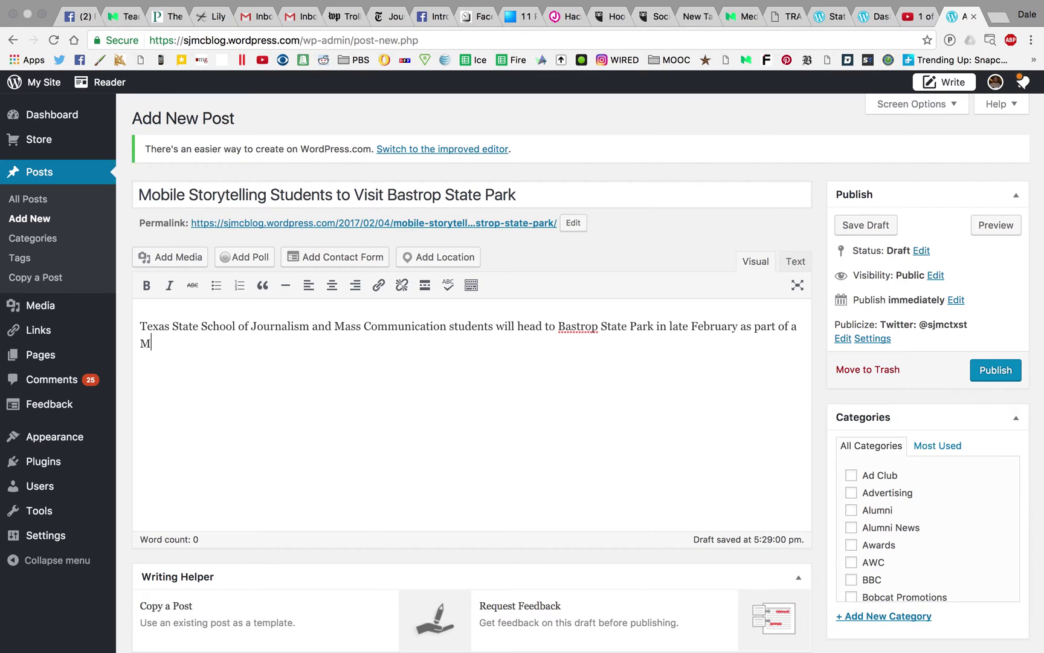
{"action": "type", "text": "tellign a"}
{"action": "key", "text": "BackSpace"}
{"action": "key", "text": "BackSpace"}
{"action": "key", "text": "BackSpace"}
{"action": "key", "text": "BackSpace"}
{"action": "key", "text": "BackSpace"}
{"action": "type", "text": "ing in the Par"}
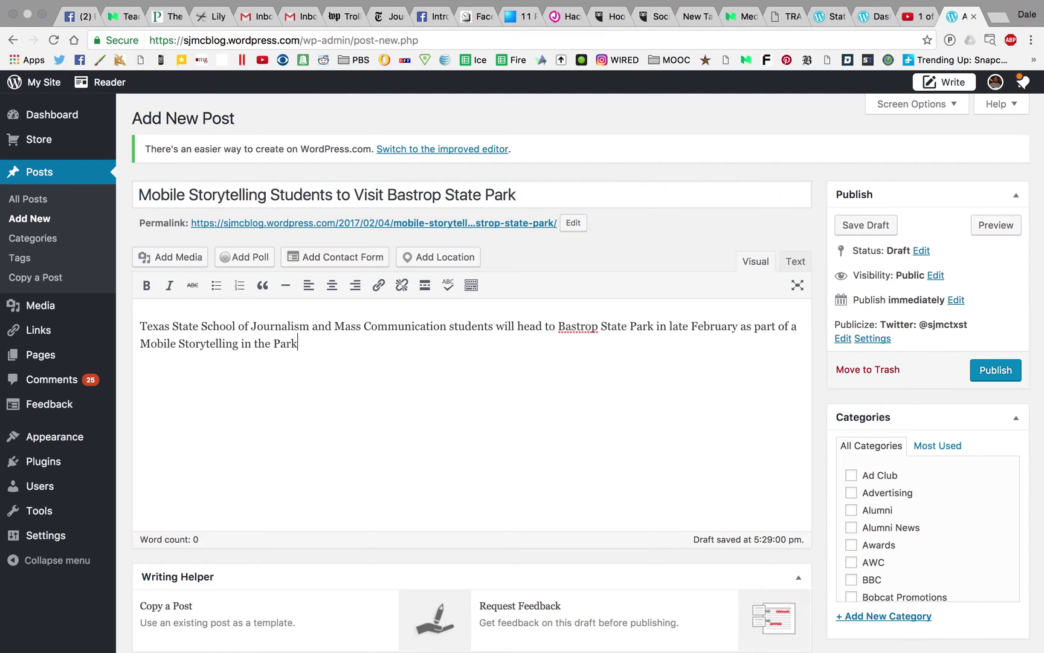
{"action": "type", "text": "k course"}
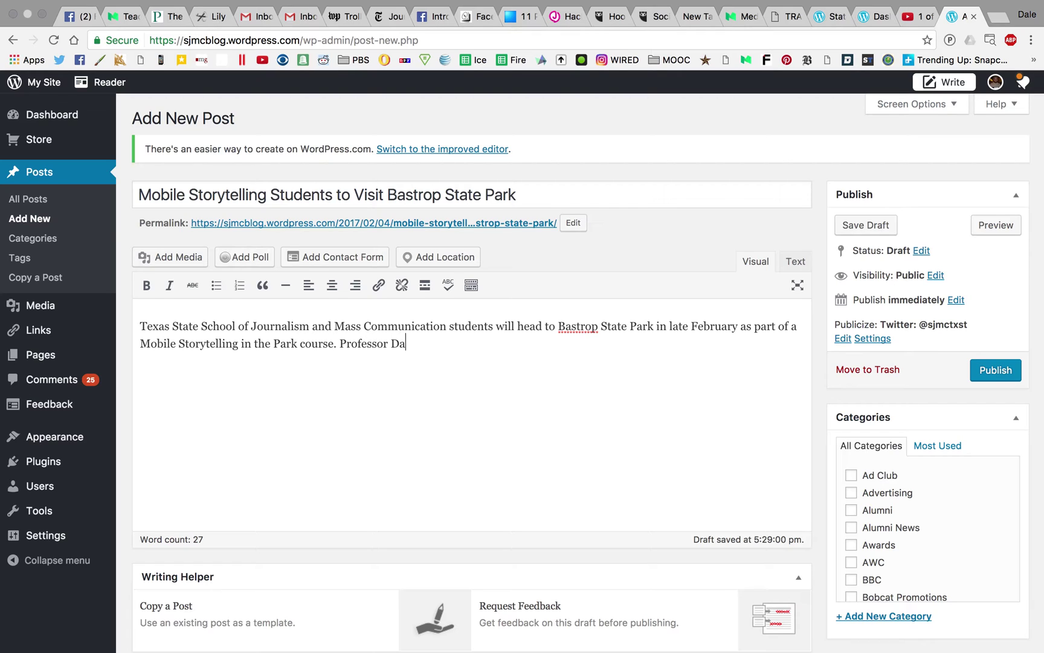
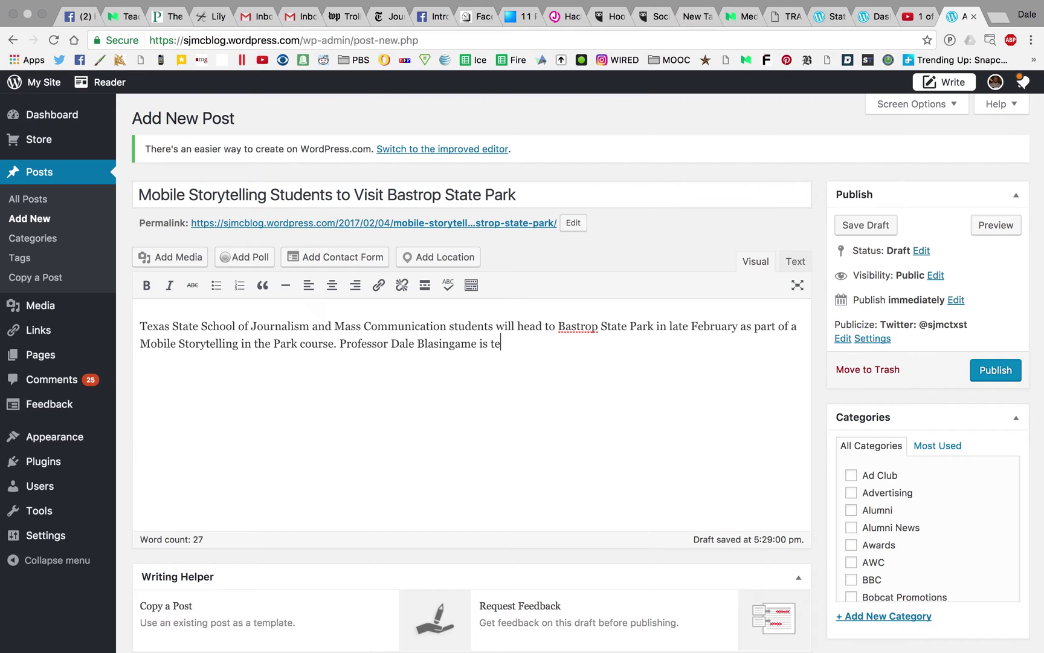
{"action": "type", "text": "aching the course with 19 s"}
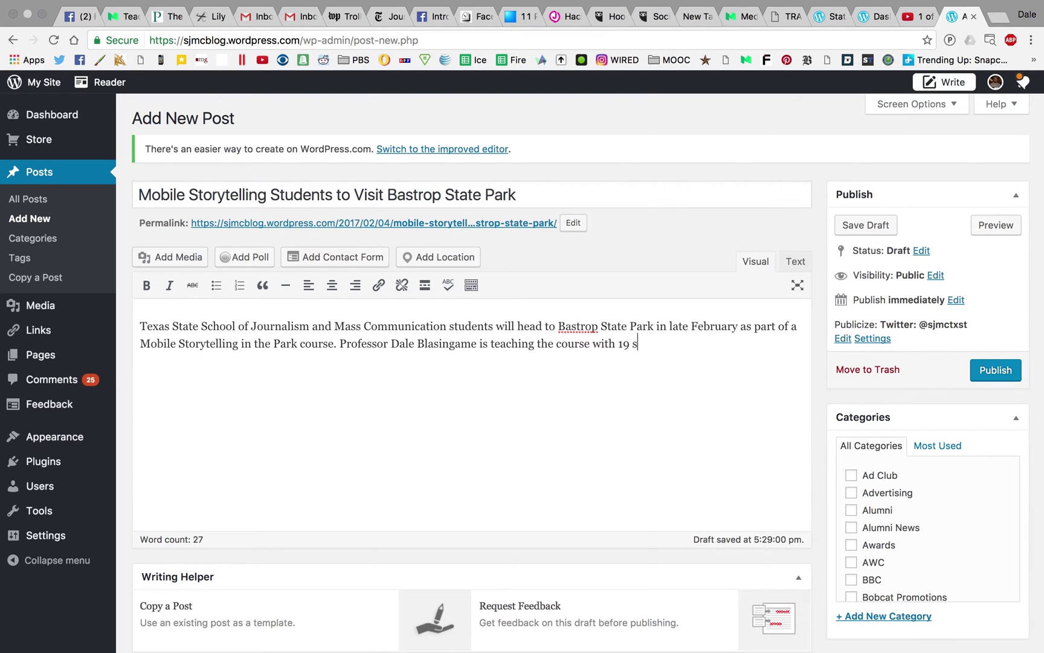
{"action": "type", "text": "tudents r"}
{"action": "type", "text": "nrolled. They're"}
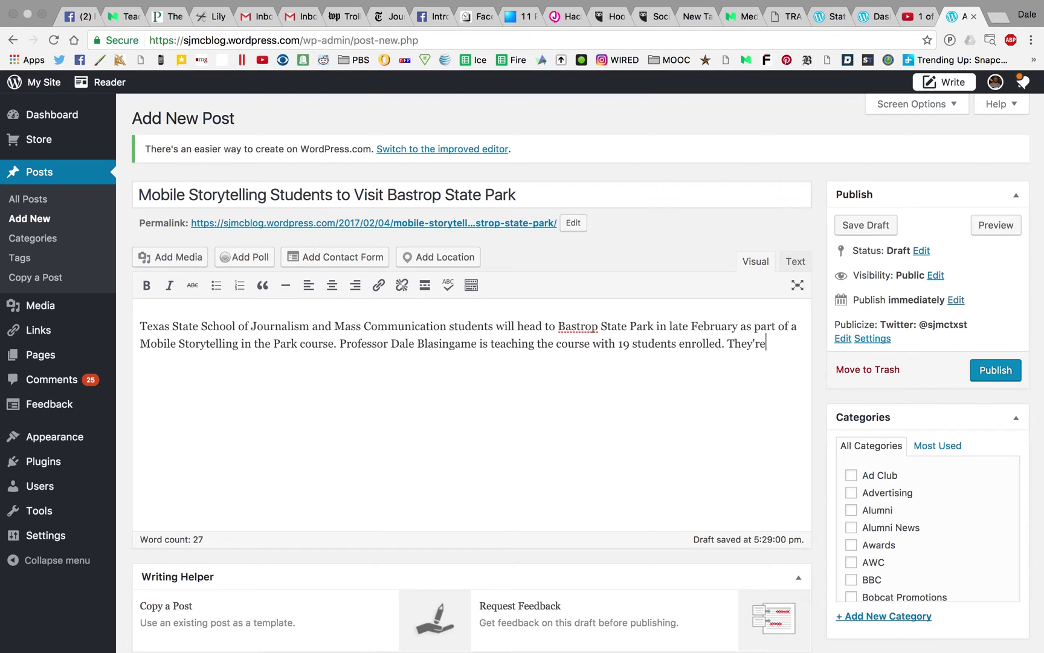
{"action": "type", "text": " spend a weekend in the p"}
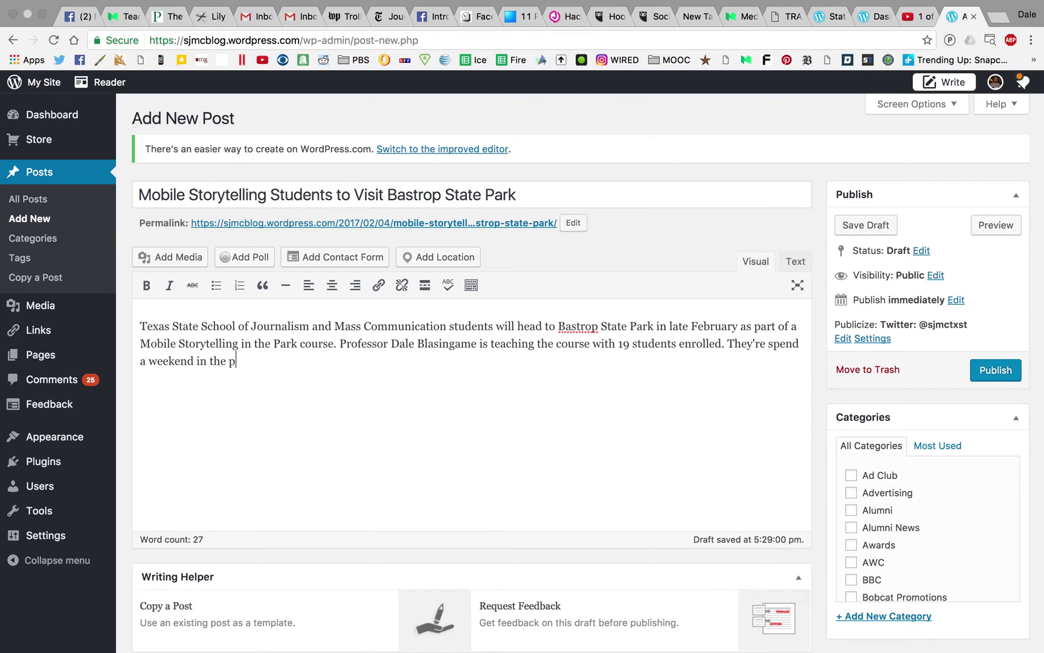
{"action": "type", "text": "ark, and they'll produce social vide"}
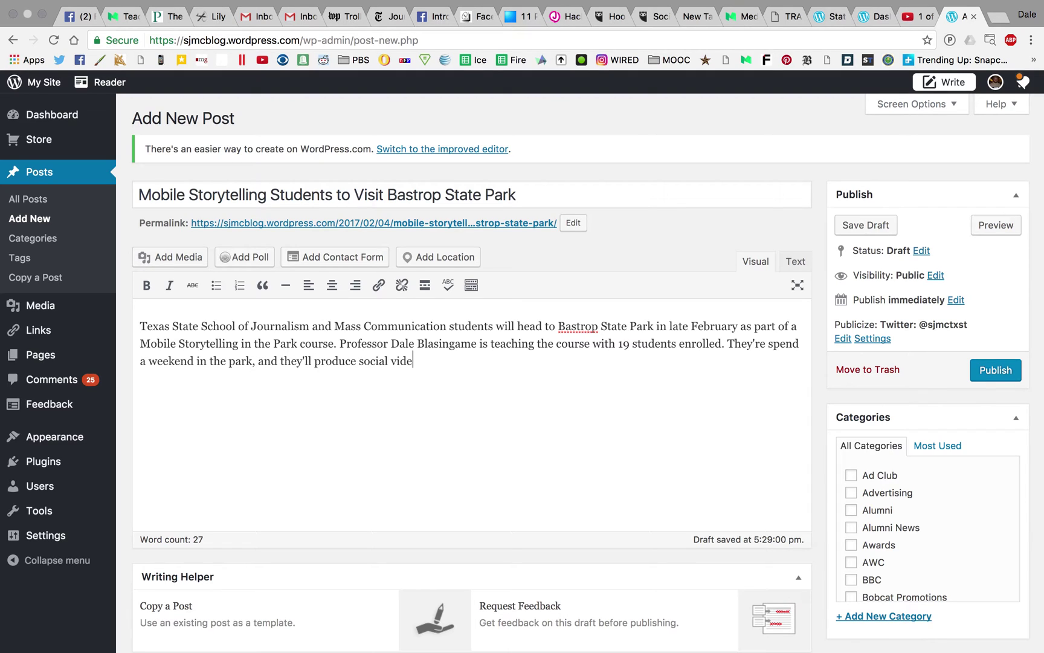
{"action": "type", "text": "o content for Snapchat, YouTube, F"}
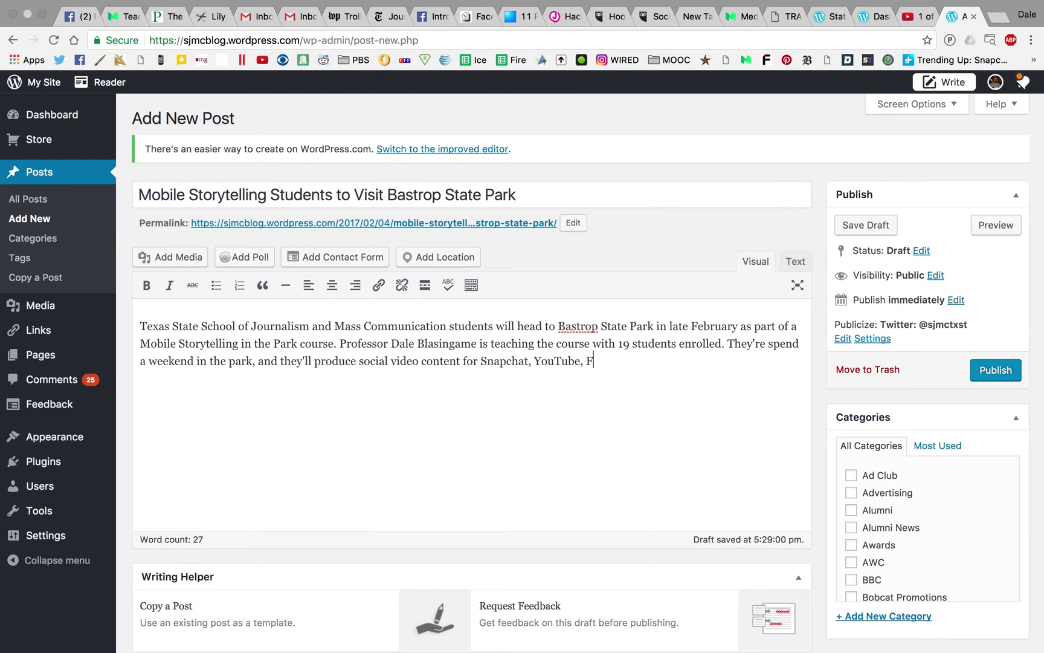
{"action": "type", "text": "acebook and Instagram that Texas par"}
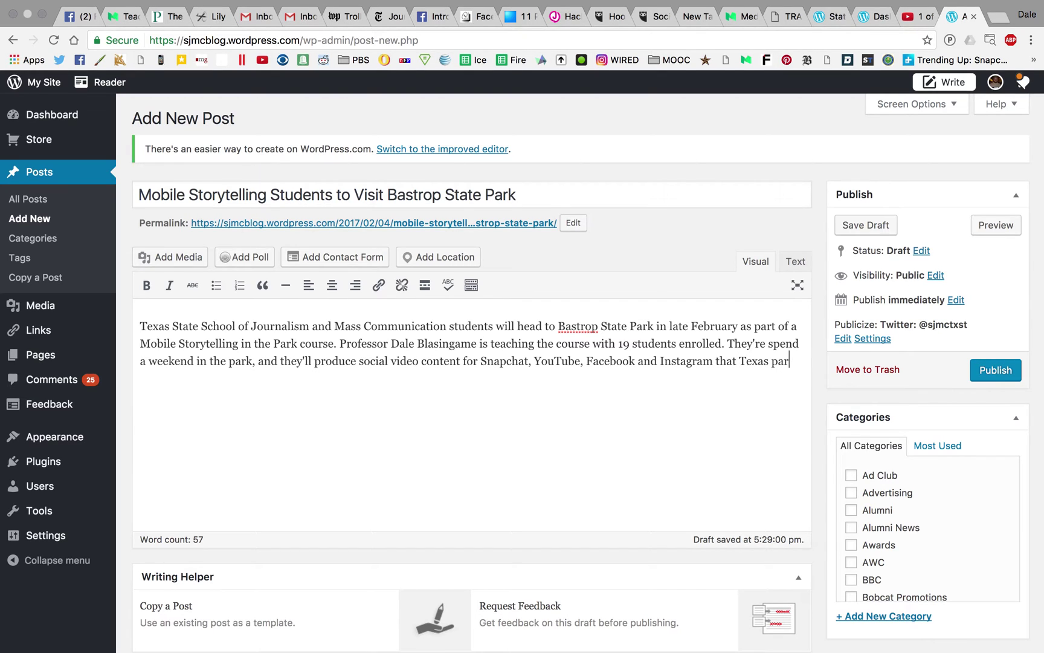
{"action": "key", "text": "BackSpace"}
{"action": "key", "text": "BackSpace"}
{"action": "key", "text": "BackSpace"}
{"action": "type", "text": "Parks and Wildlife"}
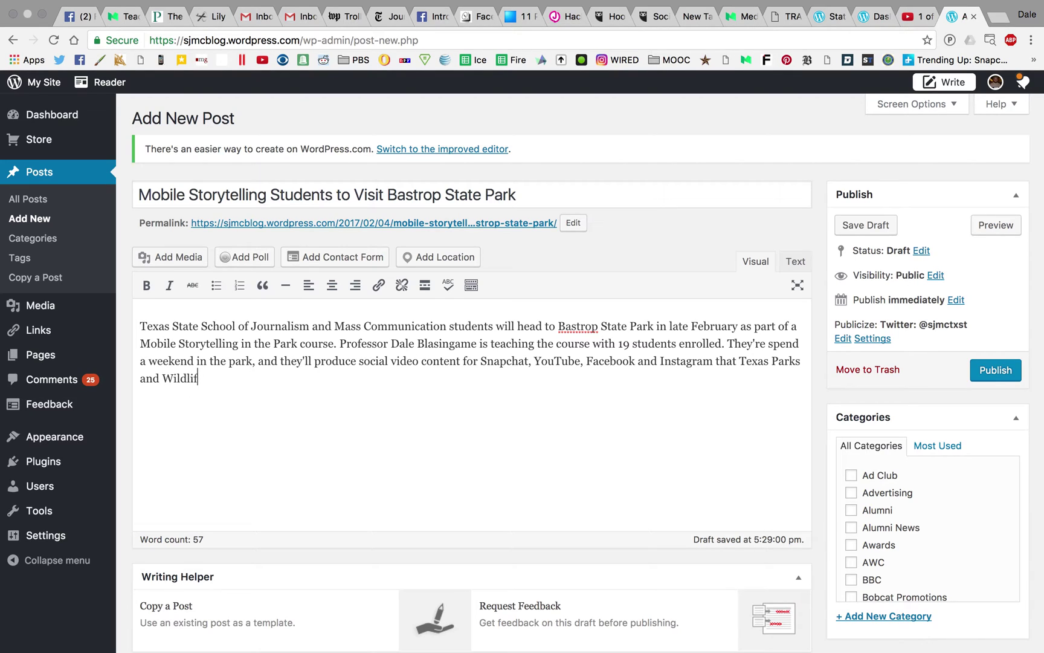
{"action": "key", "text": "BackSpace"}
{"action": "type", "text": "fe can use to"}
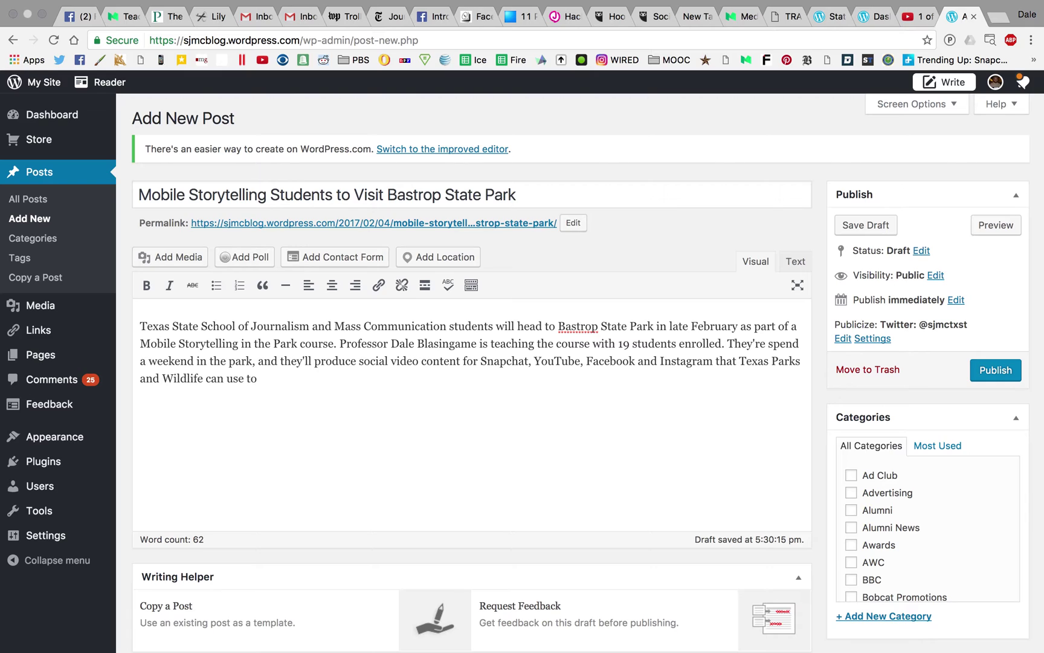
{"action": "type", "text": " encourage other young people to vis"}
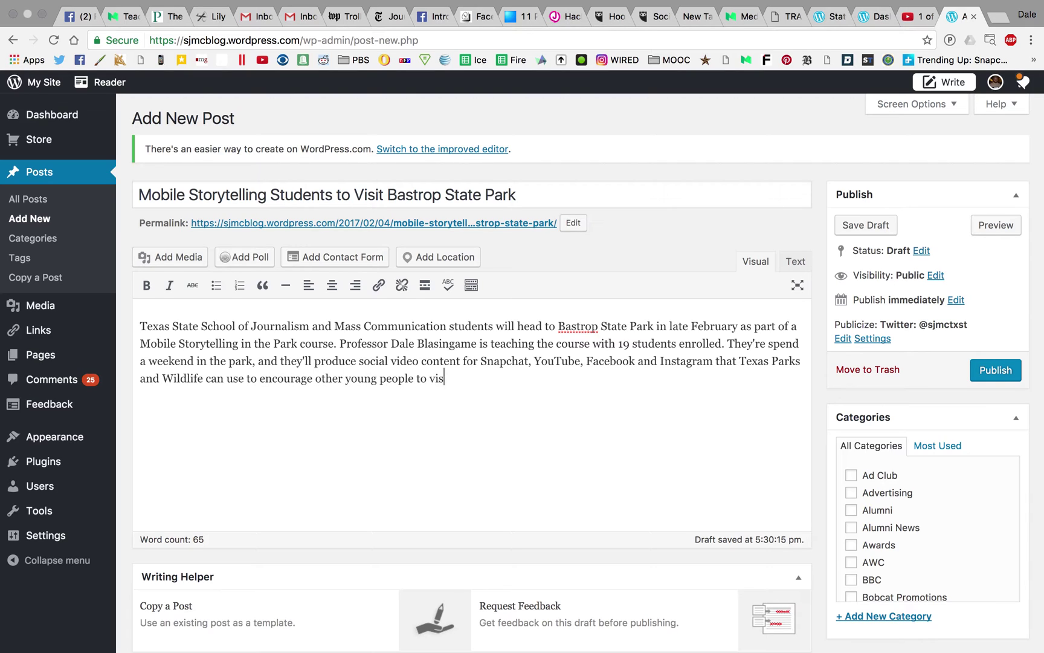
{"action": "type", "text": "it our state parks."}
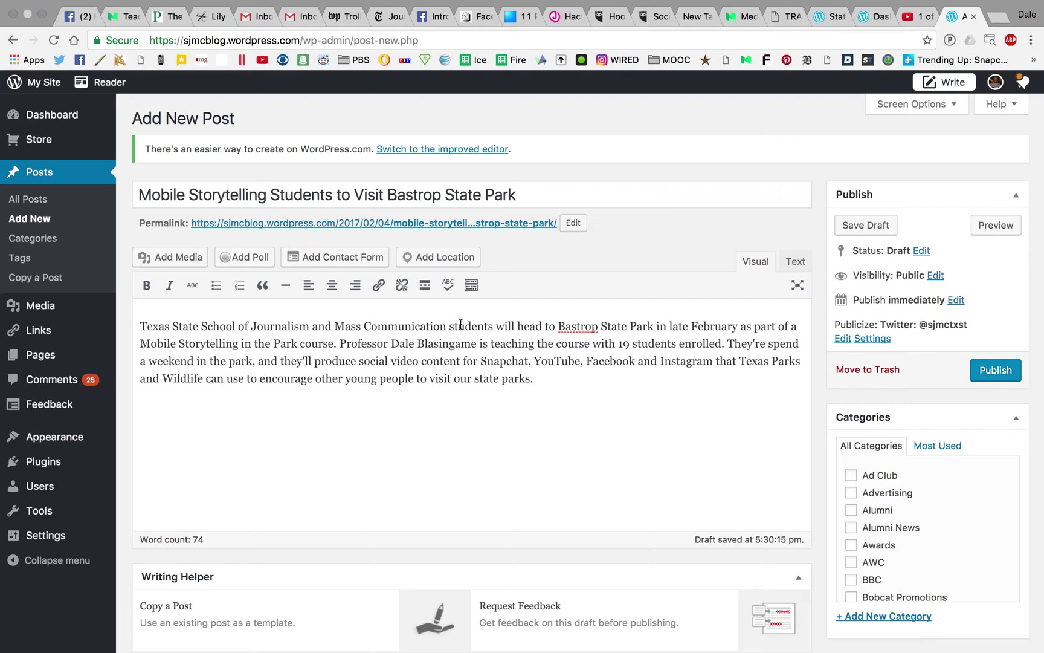
{"action": "key", "text": "Return"}
Copy the paragraph and paste it three more times as new paragraphs below
{"action": "key", "text": "super+a"}
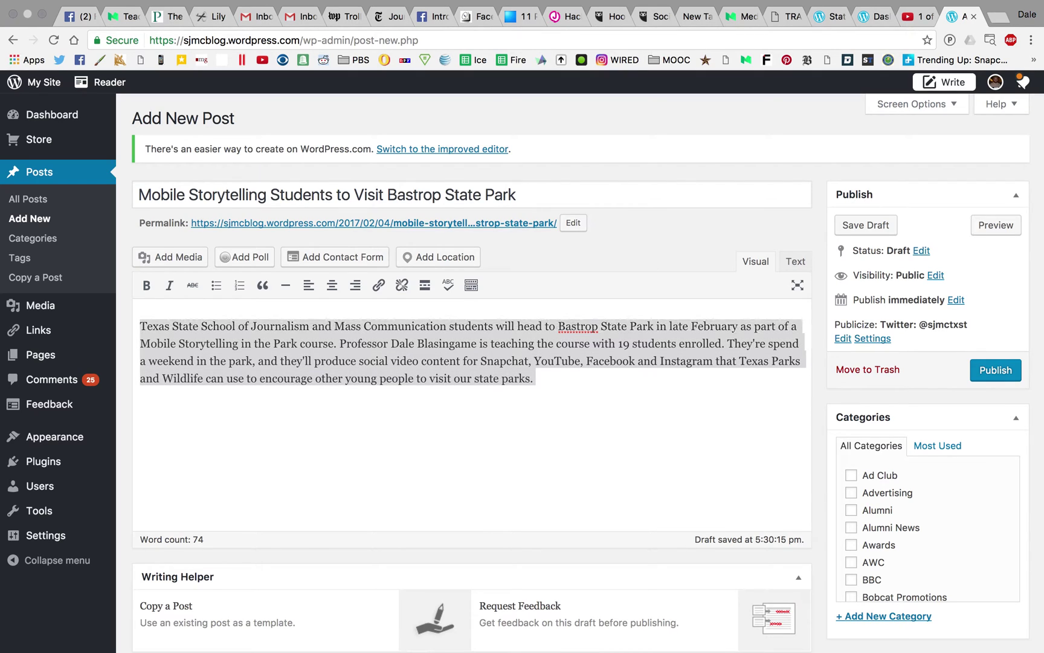
{"action": "key", "text": "super+c"}
{"action": "key", "text": "Right"}
{"action": "key", "text": "Return"}
{"action": "key", "text": "super+v"}
{"action": "key", "text": "Return"}
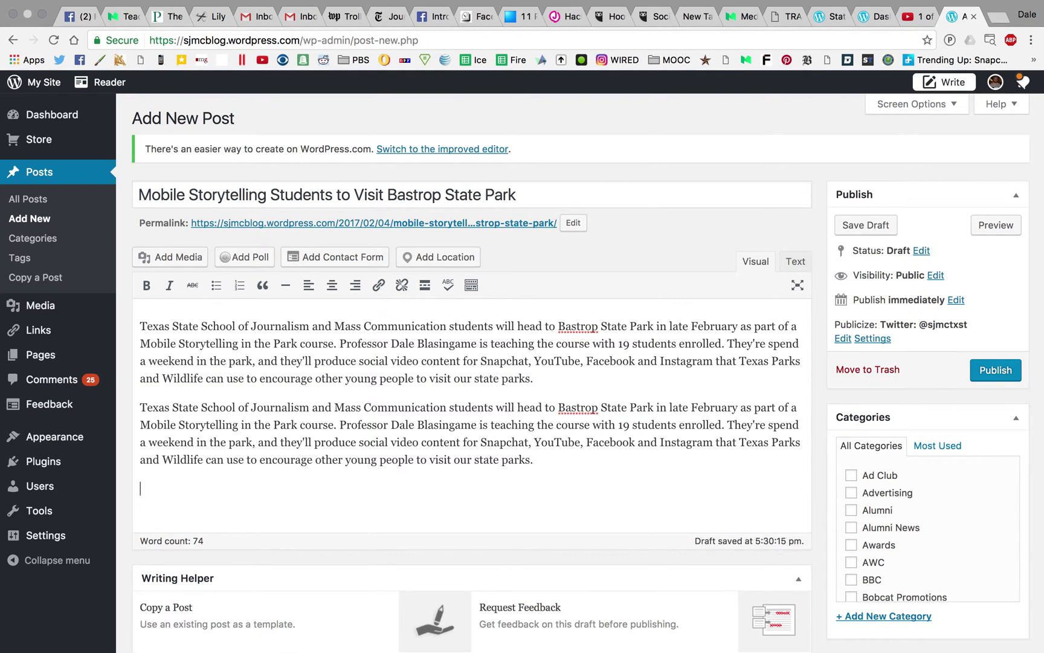
{"action": "key", "text": "super+v"}
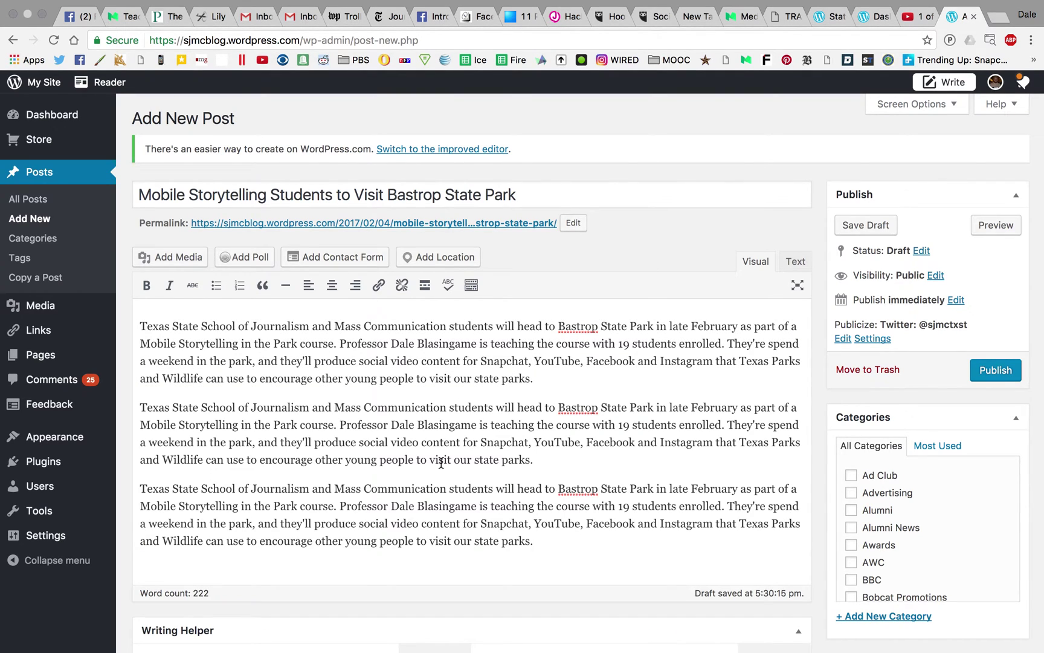
{"action": "key", "text": "Return"}
{"action": "key", "text": "super+v"}
{"action": "scroll", "coordinate": [481, 444], "scroll_direction": "up", "scroll_amount": 2}
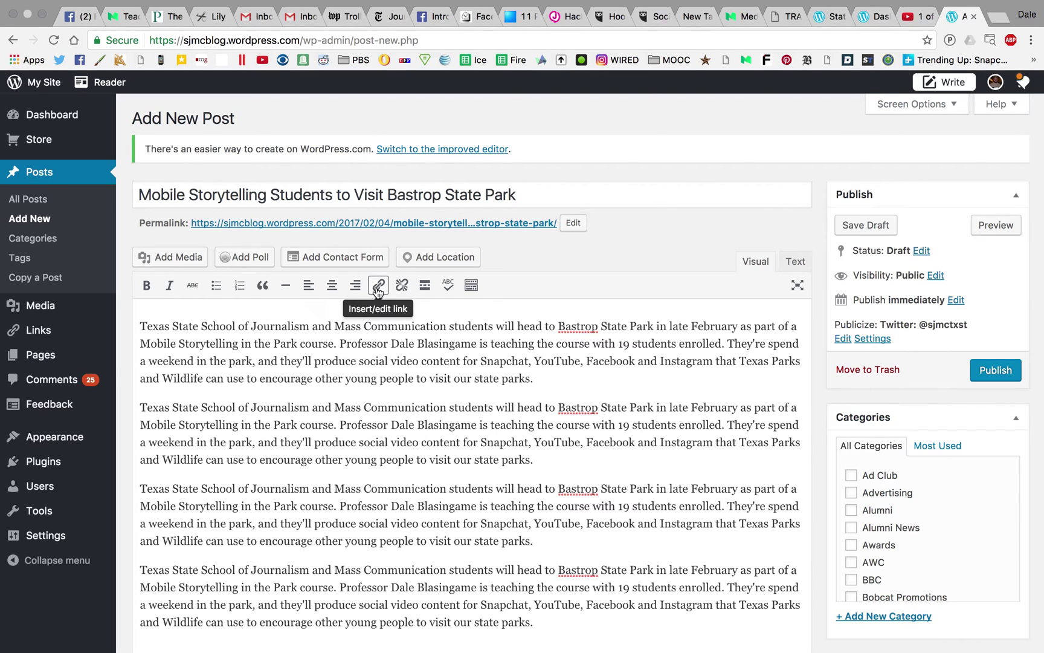
Turn on the Toolbar Toggle to reveal the second row of formatting buttons
{"action": "left_click", "coordinate": [472, 287]}
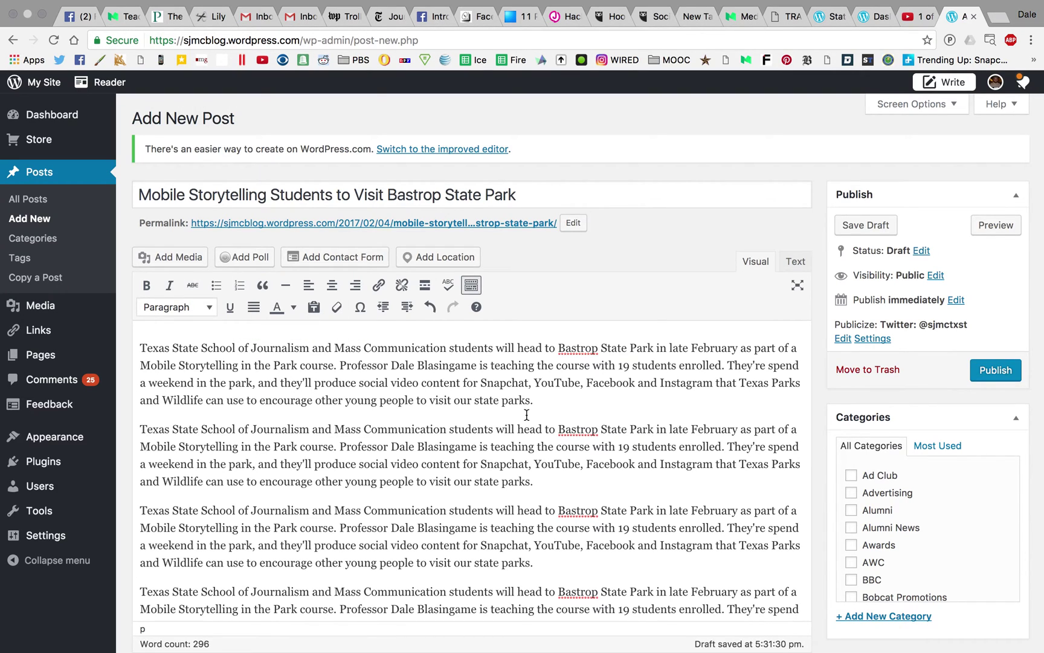
Insert a 'Going Mobile' line after the first paragraph, bold it, and reselect it
{"action": "left_click", "coordinate": [548, 404]}
{"action": "key", "text": "Return"}
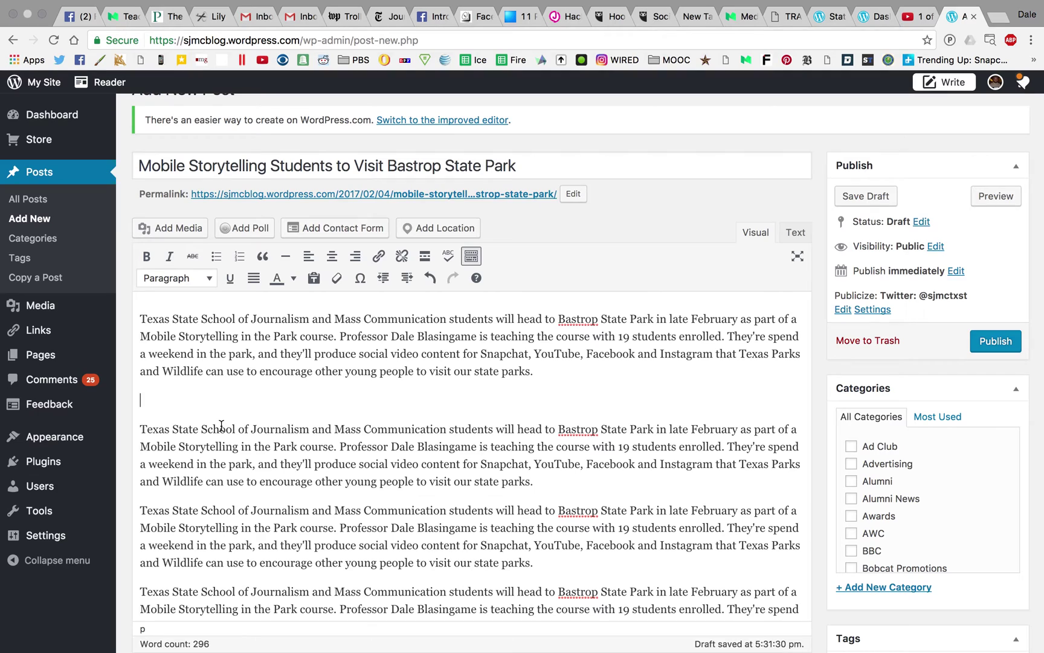
{"action": "type", "text": "Teaching"}
{"action": "key", "text": "BackSpace"}
{"action": "key", "text": "BackSpace"}
{"action": "key", "text": "BackSpace"}
{"action": "key", "text": "BackSpace"}
{"action": "key", "text": "BackSpace"}
{"action": "key", "text": "BackSpace"}
{"action": "key", "text": "BackSpace"}
{"action": "key", "text": "BackSpace"}
{"action": "key", "text": "shift+Down"}
{"action": "key", "text": "shift+Down"}
{"action": "key", "text": "shift+Down"}
{"action": "key", "text": "shift+Down"}
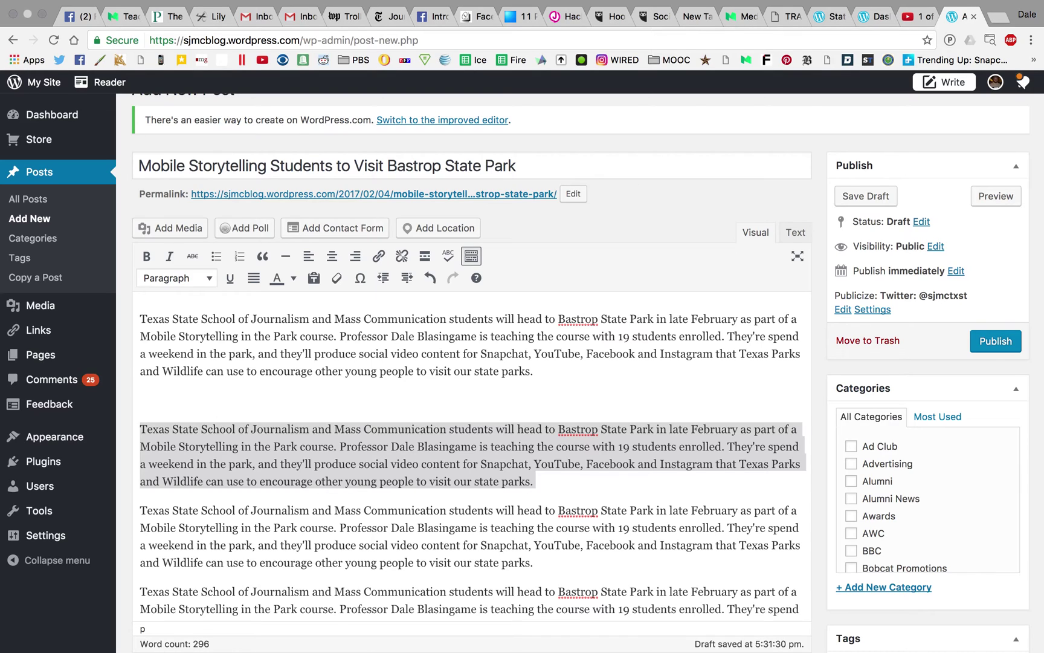
{"action": "key", "text": "Up"}
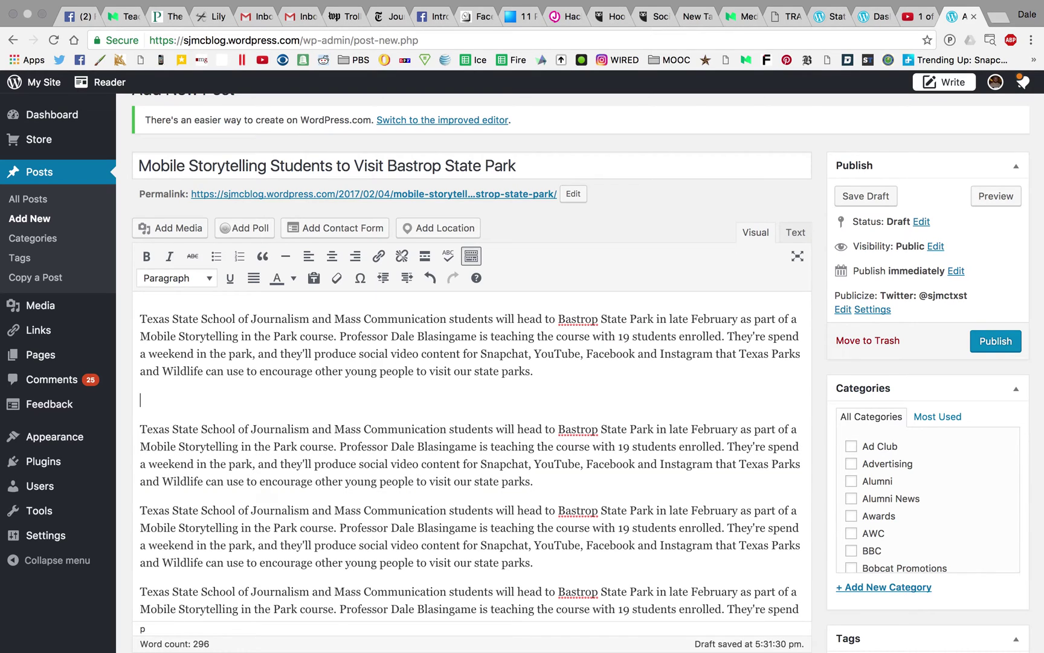
{"action": "type", "text": "Going Mobile"}
{"action": "key", "text": "shift+Left"}
{"action": "key", "text": "shift+Left"}
{"action": "key", "text": "shift+Left"}
{"action": "key", "text": "shift+Left"}
{"action": "key", "text": "shift+Left"}
{"action": "key", "text": "shift+Left"}
{"action": "key", "text": "shift+Left"}
{"action": "key", "text": "shift+Left"}
{"action": "key", "text": "shift+Left"}
{"action": "key", "text": "shift+Left"}
{"action": "key", "text": "super+b"}
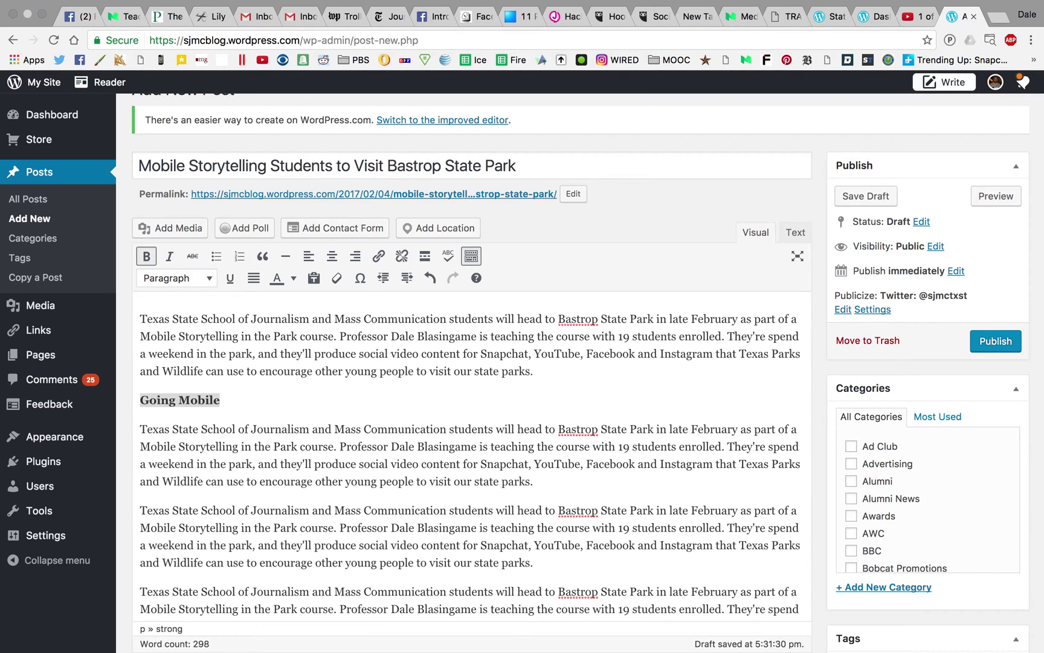
{"action": "left_click", "coordinate": [282, 481]}
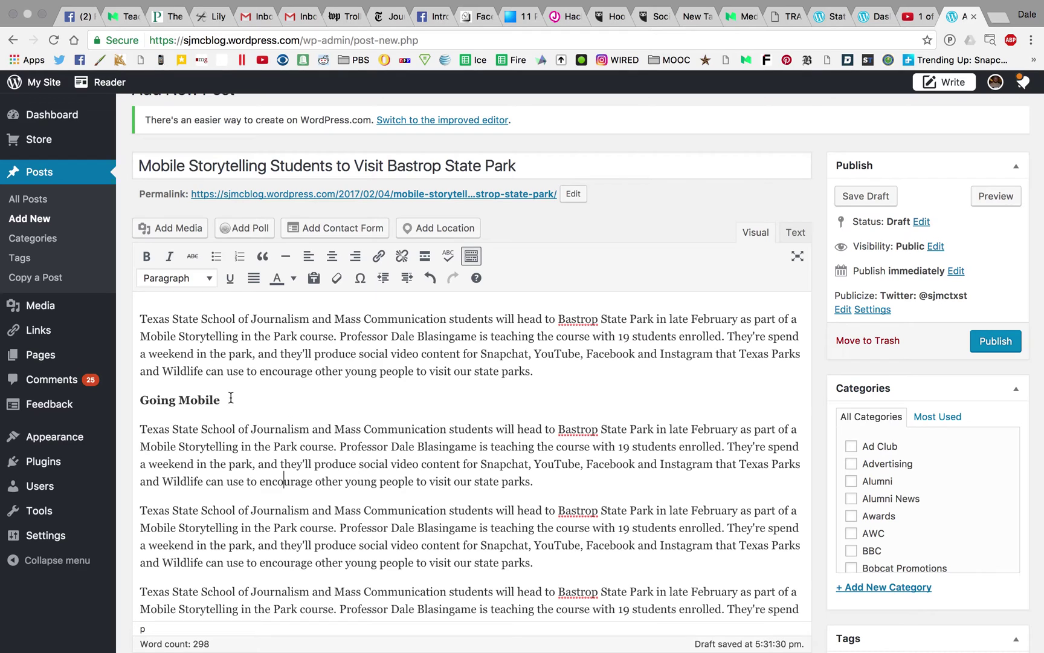
{"action": "left_click_drag", "start_coordinate": [221, 400], "coordinate": [139, 398]}
{"action": "key", "text": "super+b"}
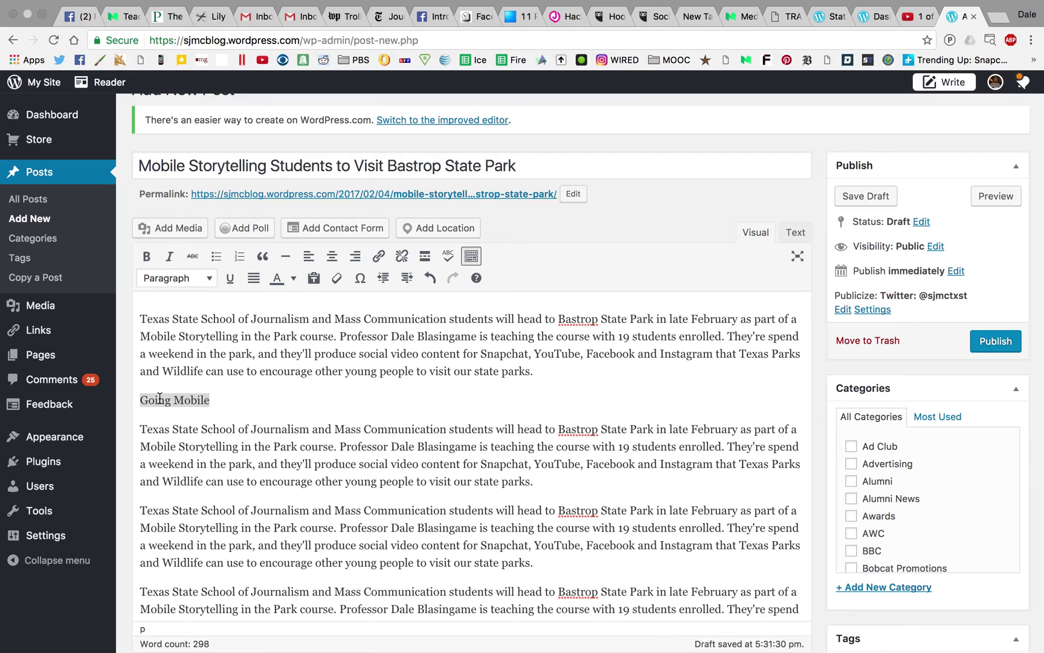
{"action": "left_click", "coordinate": [209, 280]}
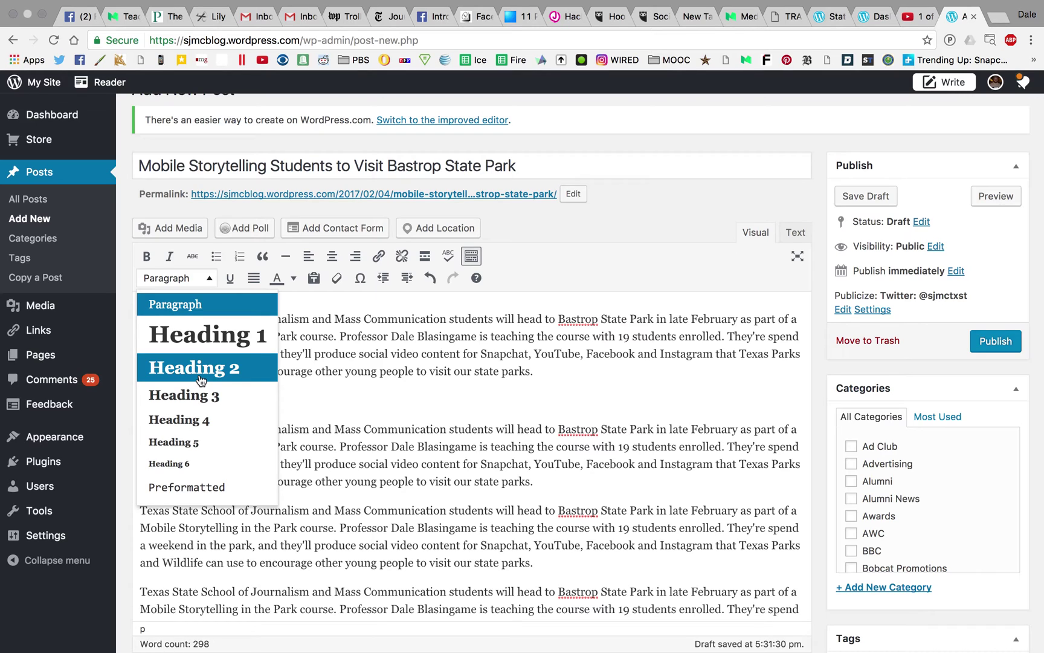
{"action": "left_click", "coordinate": [201, 369]}
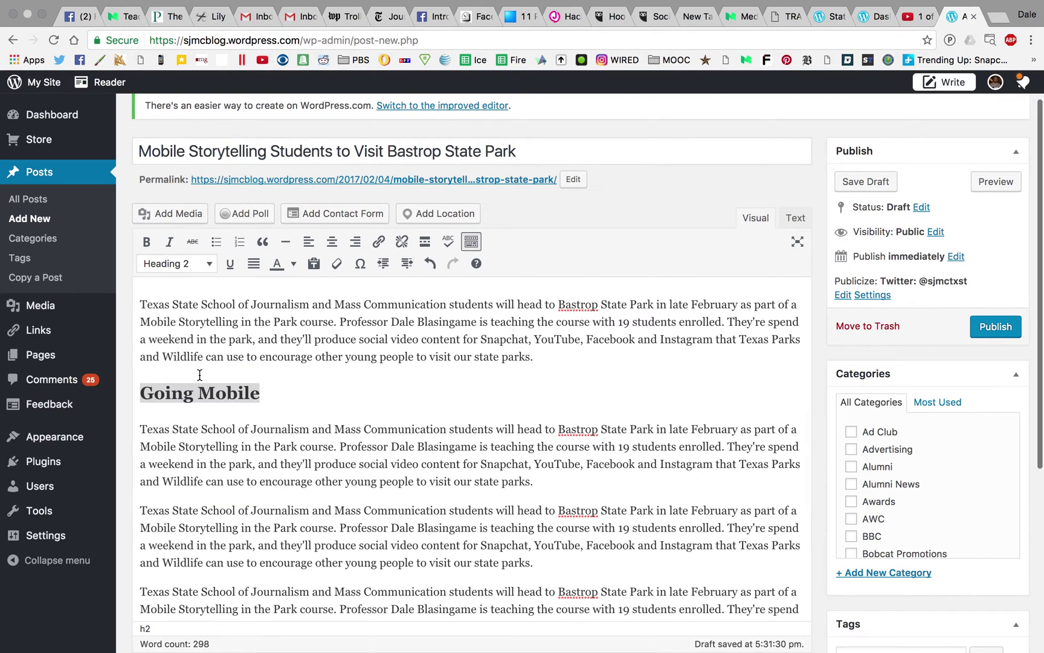
{"action": "left_click", "coordinate": [290, 401]}
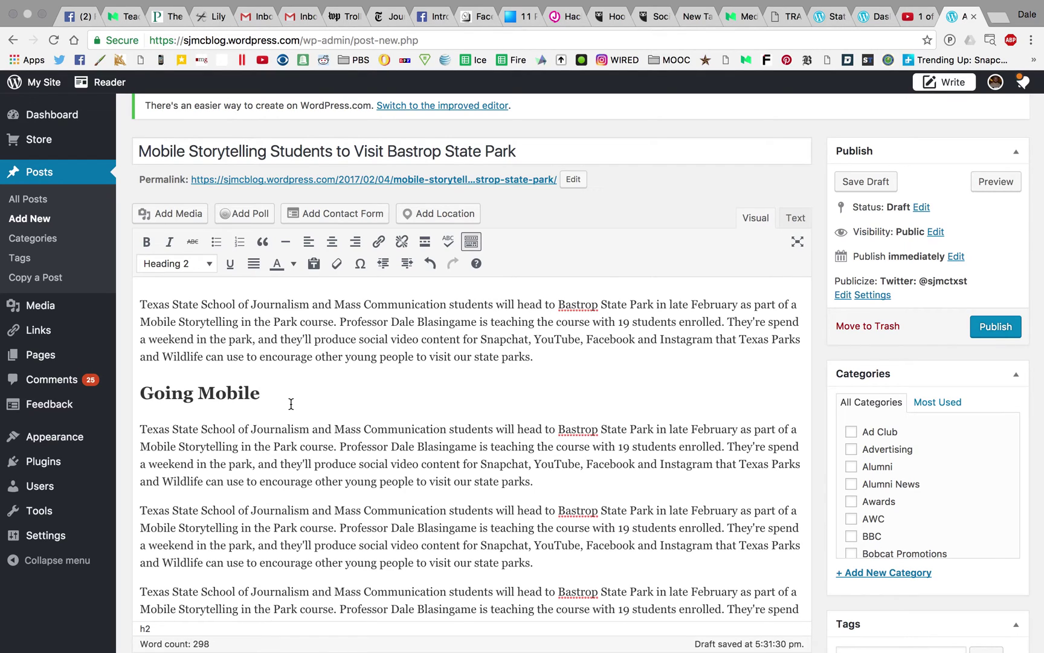
{"action": "left_click", "coordinate": [407, 463]}
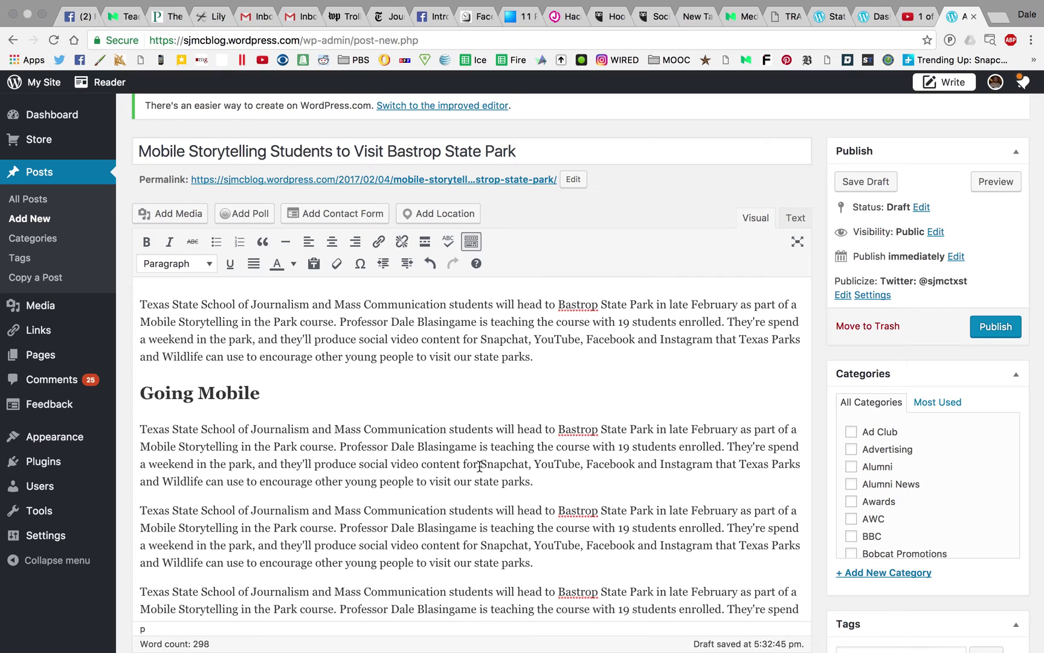
{"action": "left_click_drag", "start_coordinate": [480, 464], "coordinate": [714, 454]}
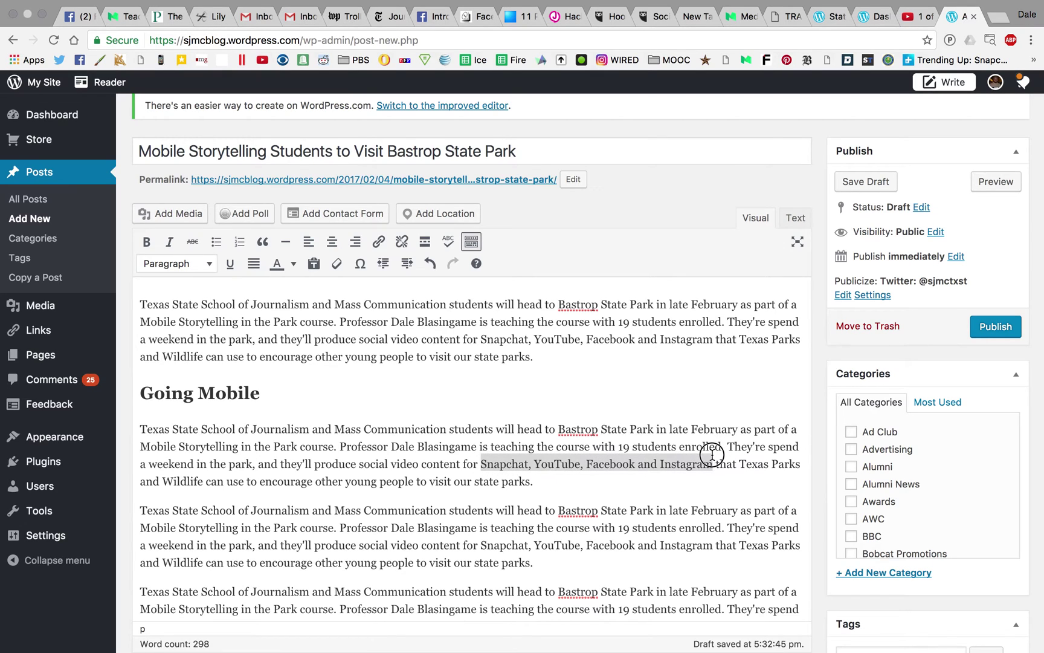
{"action": "left_click", "coordinate": [146, 242]}
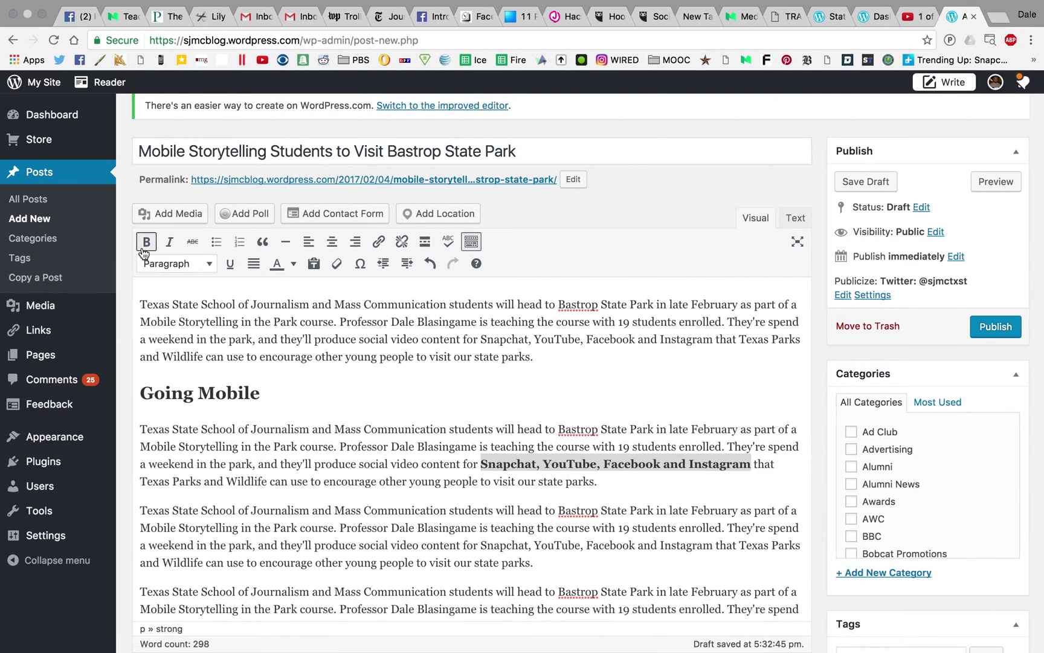
{"action": "left_click", "coordinate": [145, 243]}
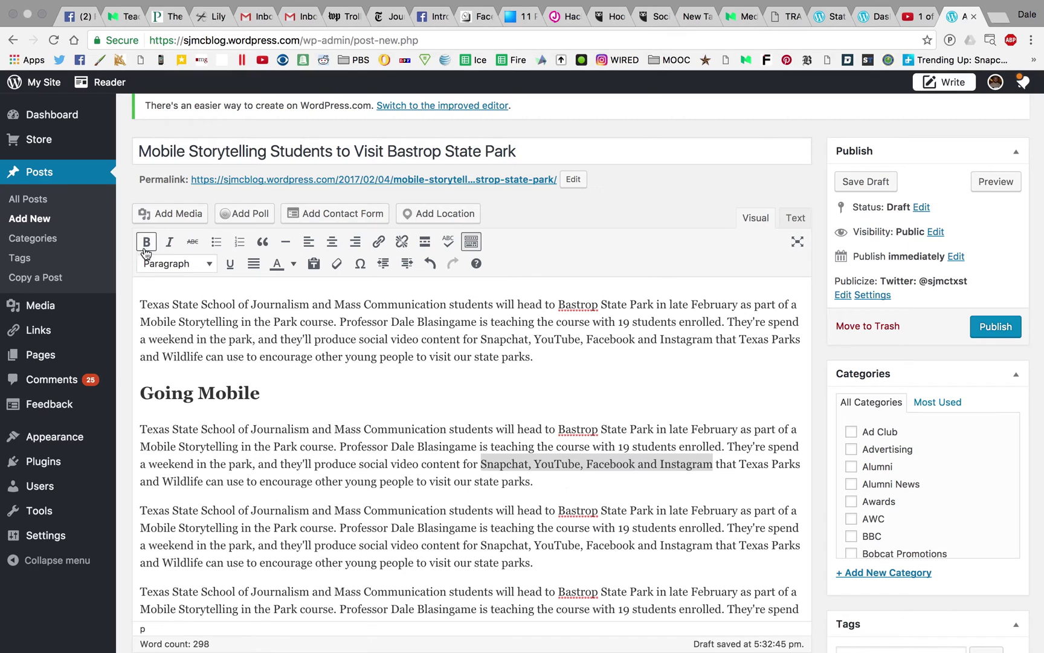
{"action": "left_click", "coordinate": [164, 243]}
{"action": "left_click", "coordinate": [165, 243]}
{"action": "left_click", "coordinate": [470, 475]}
Add a colon after 'for' and put Snapchat, YouTube and Facebook on separate lines without commas
{"action": "left_click", "coordinate": [480, 463]}
{"action": "type", "text": ":"}
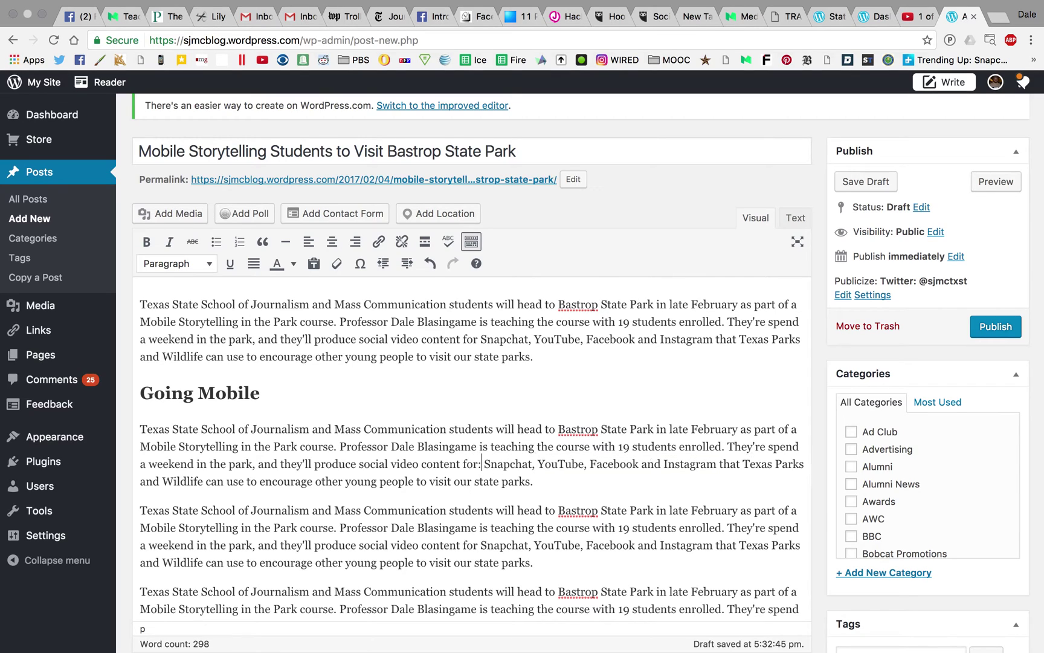
{"action": "key", "text": "Return"}
{"action": "key", "text": "Right"}
{"action": "key", "text": "Right"}
{"action": "key", "text": "Right"}
{"action": "key", "text": "Right"}
{"action": "key", "text": "Right"}
{"action": "key", "text": "Right"}
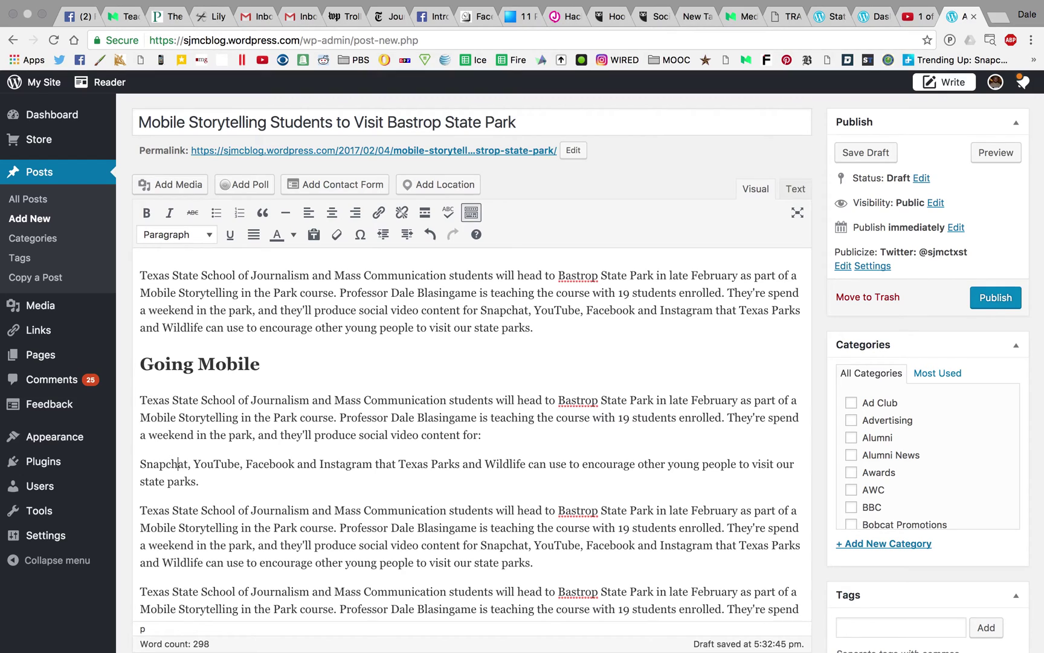
{"action": "key", "text": "BackSpace"}
{"action": "key", "text": "BackSpace"}
{"action": "key", "text": "Return"}
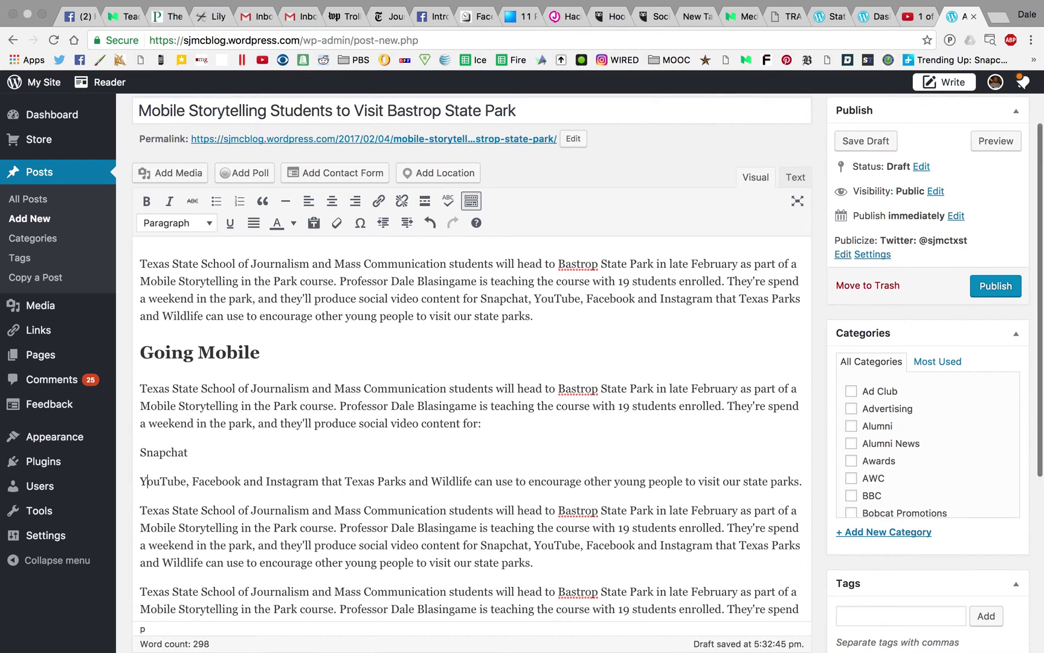
{"action": "key", "text": "Right"}
{"action": "key", "text": "Right"}
{"action": "key", "text": "Right"}
{"action": "key", "text": "Right"}
{"action": "key", "text": "Right"}
{"action": "key", "text": "Right"}
{"action": "key", "text": "Delete"}
{"action": "key", "text": "Delete"}
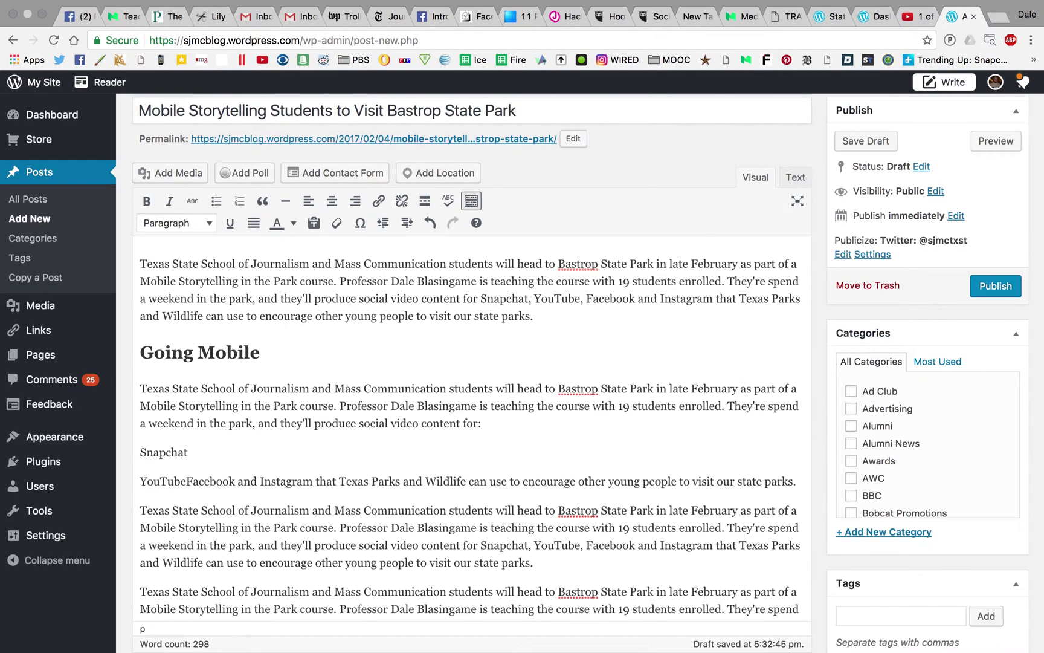
{"action": "key", "text": "Return"}
Put Instagram on its own line, split off the rest of the sentence, and remove the empty line
{"action": "key", "text": "Right"}
{"action": "key", "text": "Right"}
{"action": "key", "text": "Right"}
{"action": "key", "text": "Right"}
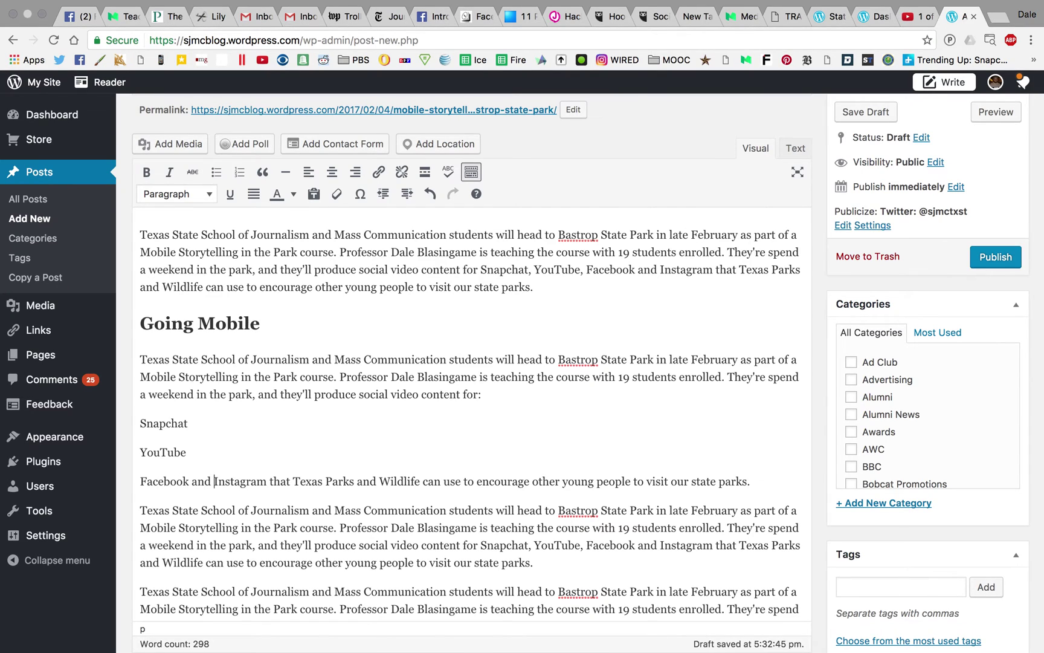
{"action": "key", "text": "BackSpace"}
{"action": "key", "text": "BackSpace"}
{"action": "key", "text": "BackSpace"}
{"action": "key", "text": "BackSpace"}
{"action": "key", "text": "BackSpace"}
{"action": "key", "text": "Return"}
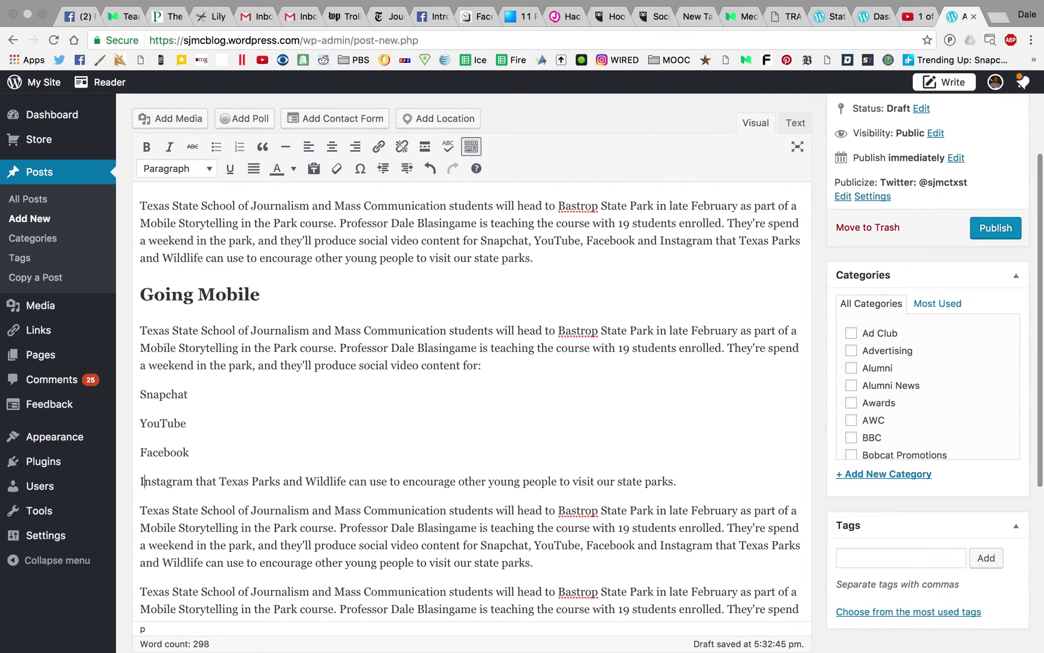
{"action": "key", "text": "Right"}
{"action": "key", "text": "Right"}
{"action": "key", "text": "Right"}
{"action": "key", "text": "Right"}
{"action": "key", "text": "Right"}
{"action": "key", "text": "Return"}
{"action": "key", "text": "Return"}
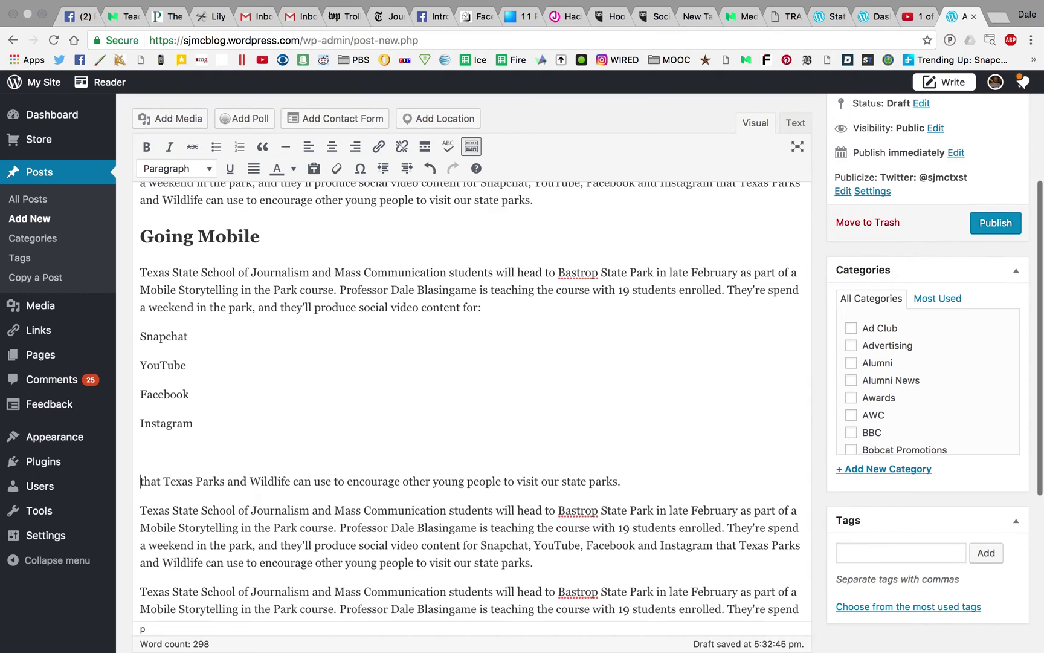
{"action": "key", "text": "Delete"}
{"action": "type", "text": "T"}
{"action": "key", "text": "Up"}
{"action": "key", "text": "BackSpace"}
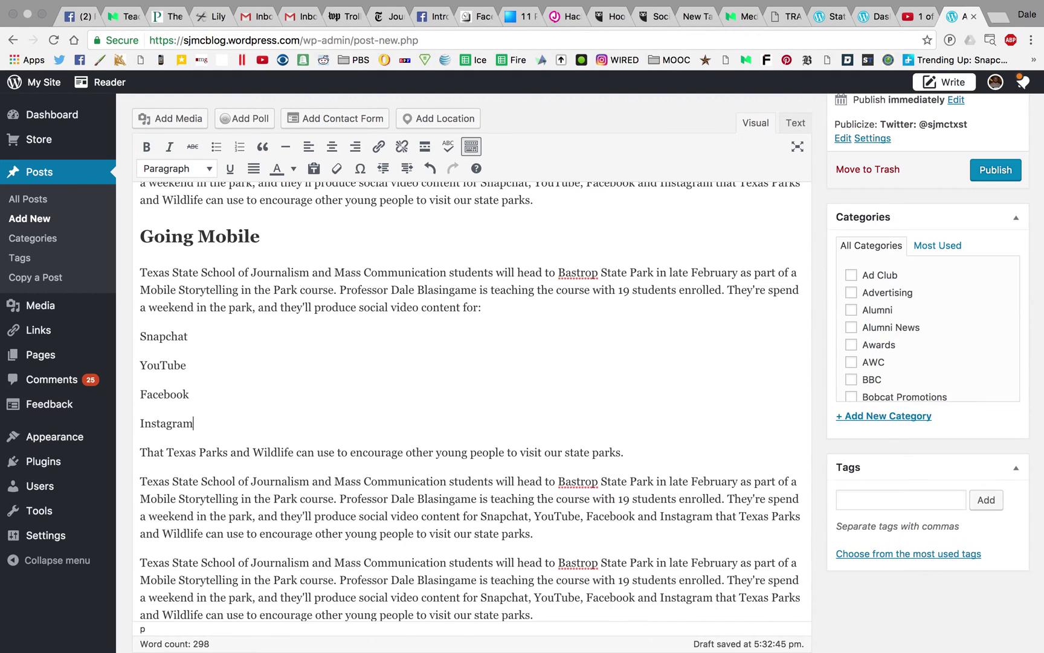
Turn the four platform lines Snapchat, YouTube, Facebook and Instagram into a numbered list
{"action": "key", "text": "shift+Up"}
{"action": "key", "text": "shift+Up"}
{"action": "key", "text": "shift+Up"}
{"action": "key", "text": "shift+Up"}
{"action": "key", "text": "shift+Down"}
{"action": "key", "text": "shift+Left"}
{"action": "key", "text": "shift+Left"}
{"action": "key", "text": "shift+Left"}
{"action": "key", "text": "shift+Left"}
{"action": "key", "text": "shift+Left"}
{"action": "key", "text": "shift+Left"}
{"action": "key", "text": "shift+Left"}
{"action": "key", "text": "shift+Left"}
{"action": "key", "text": "shift+Left"}
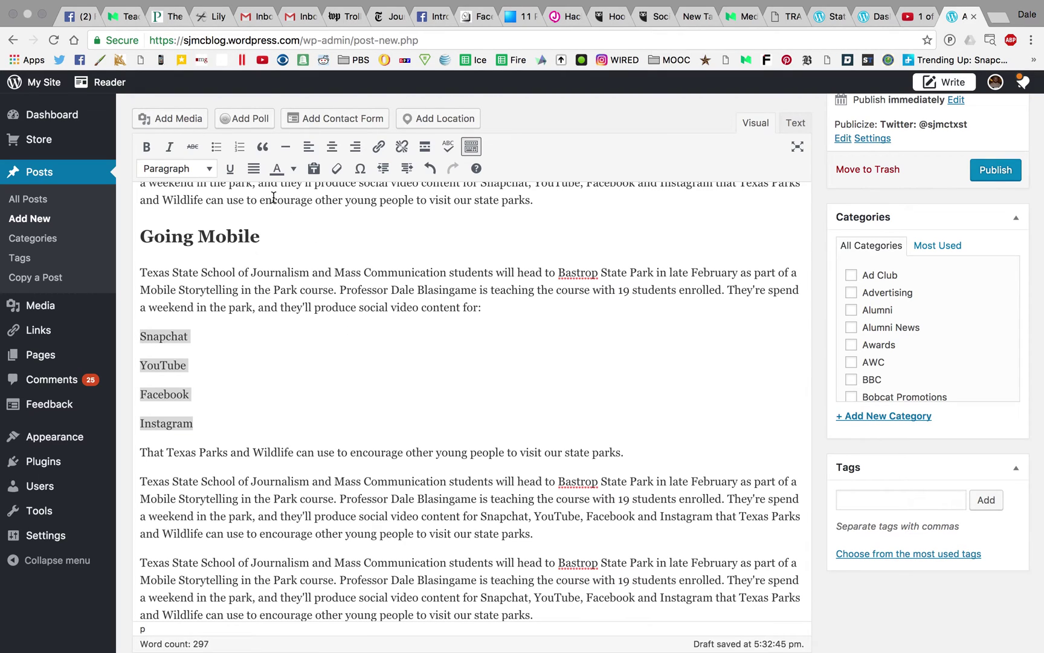
{"action": "left_click", "coordinate": [215, 148]}
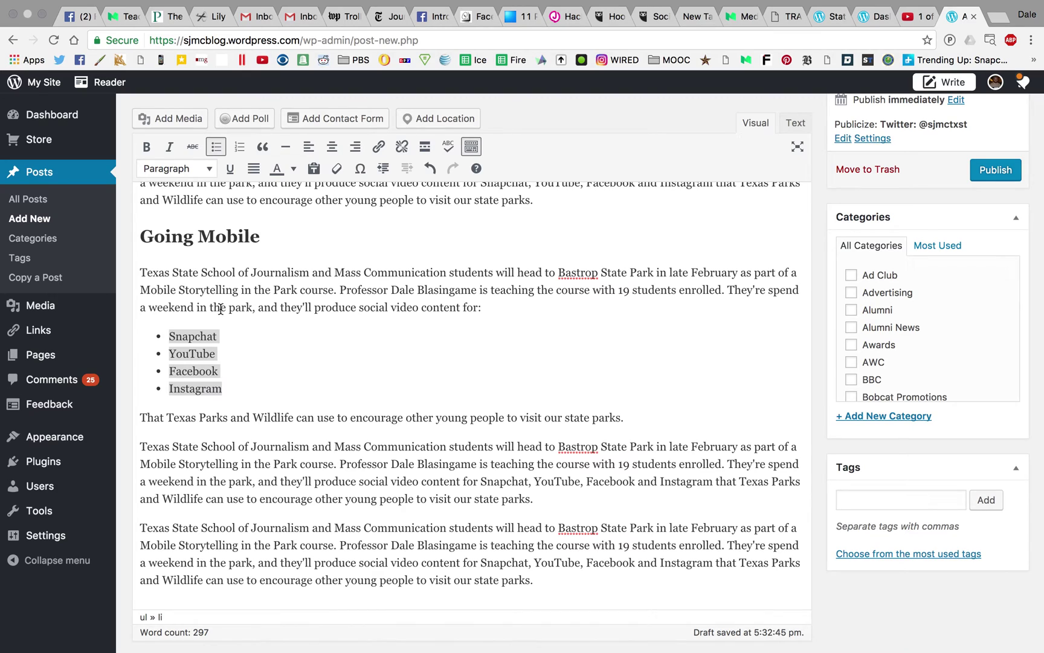
{"action": "left_click", "coordinate": [239, 147]}
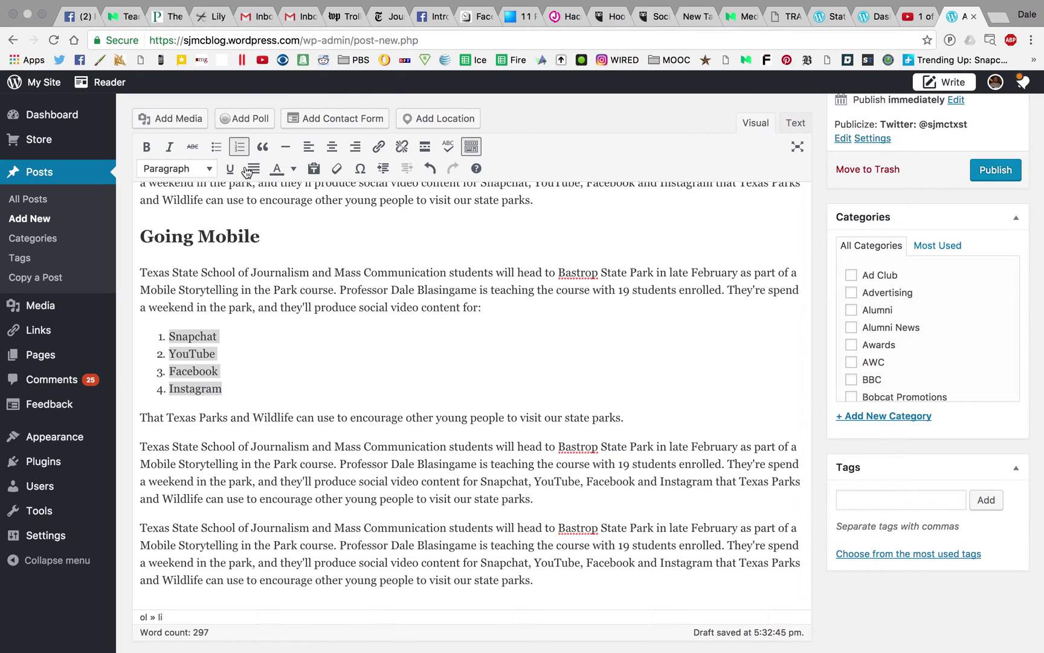
Start a new paragraph after 'state parks.' with the professor's quote about taking students to the park
{"action": "left_click", "coordinate": [670, 416]}
{"action": "key", "text": "Return"}
{"action": "type", "text": "\""}
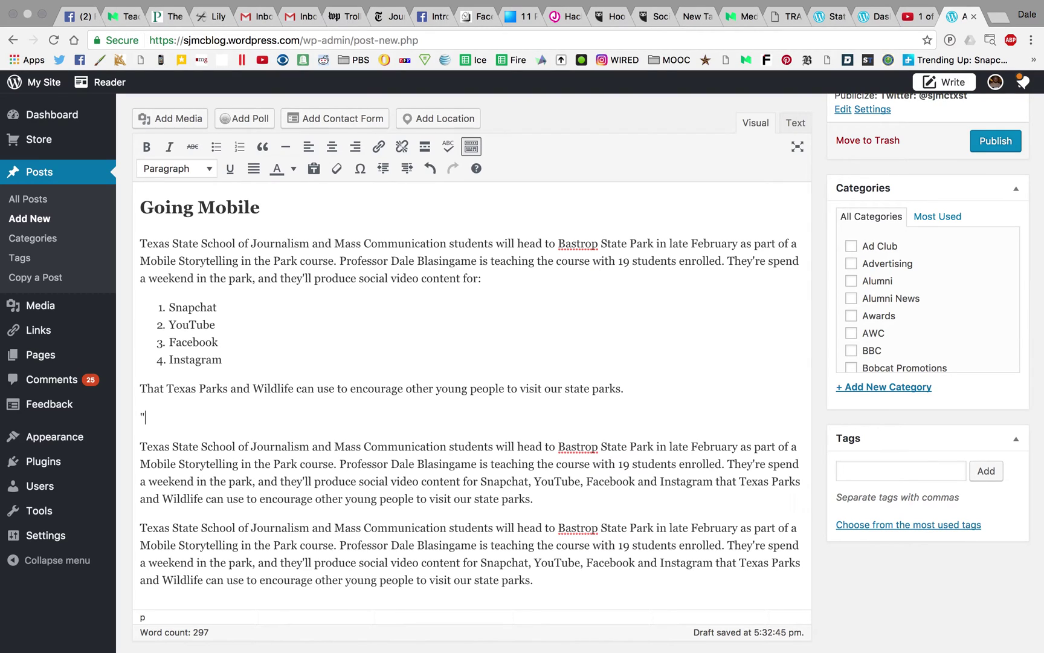
{"action": "type", "text": "I'm really excited about th"}
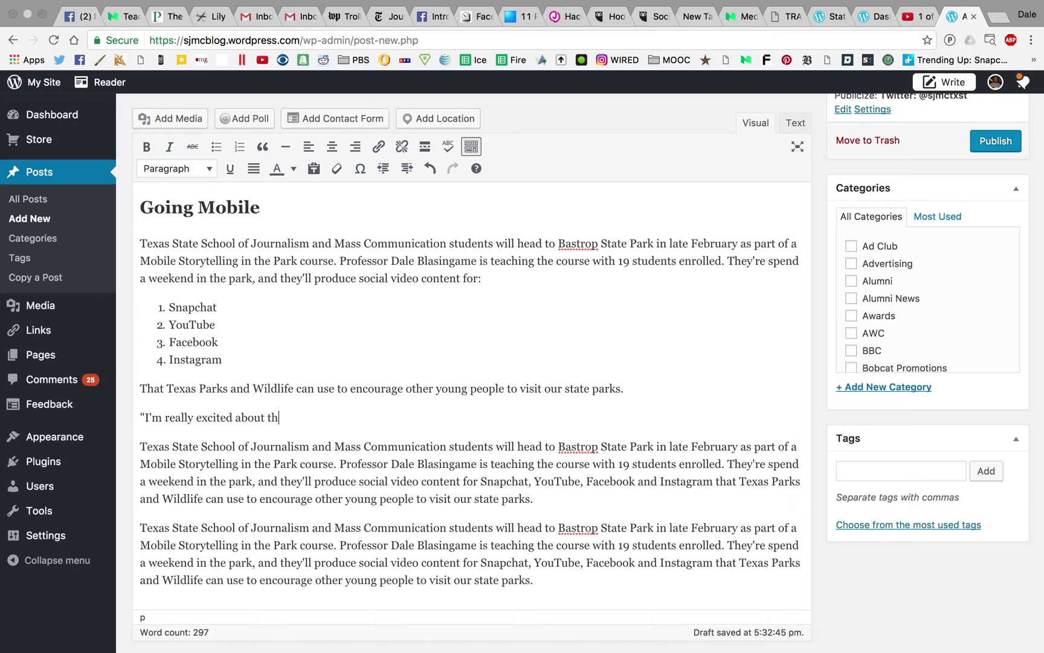
{"action": "type", "text": "e opportunity to take students "}
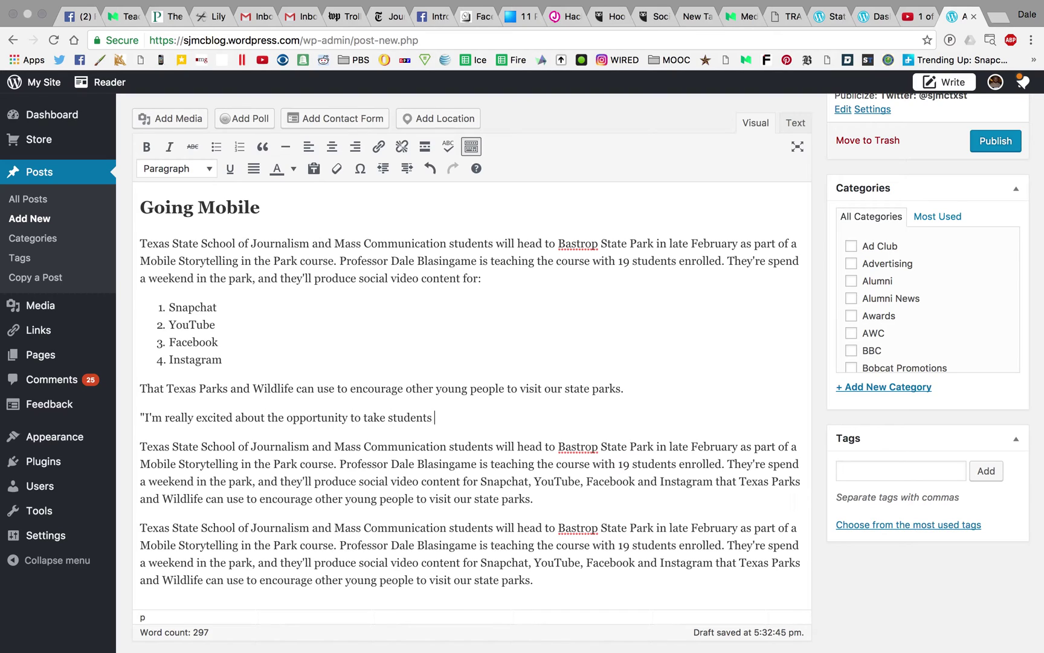
{"action": "type", "text": "to the park,\" Blasingame said."}
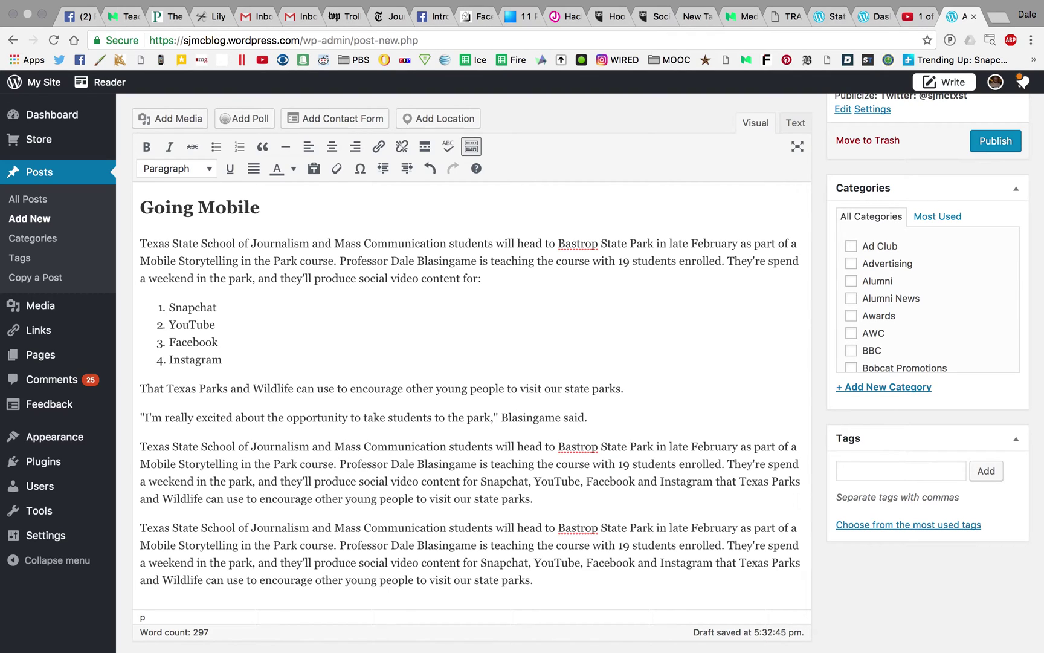
Format the professor's finished park quote paragraph as an indented blockquote
{"action": "left_click", "coordinate": [139, 417]}
{"action": "left_click", "coordinate": [594, 416], "text": "shift"}
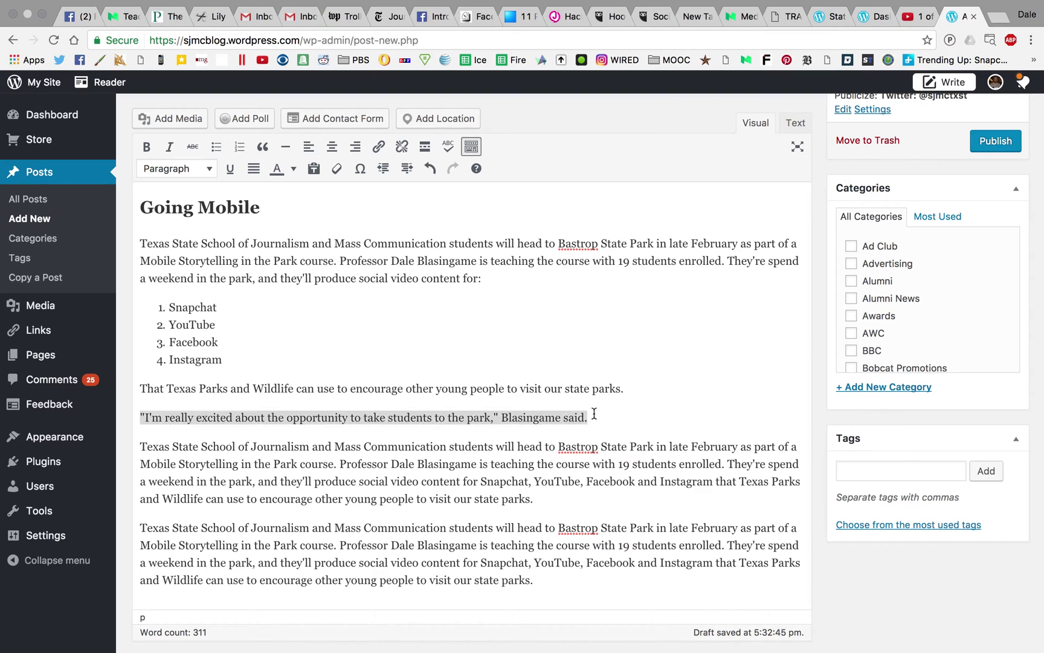
{"action": "left_click", "coordinate": [262, 147]}
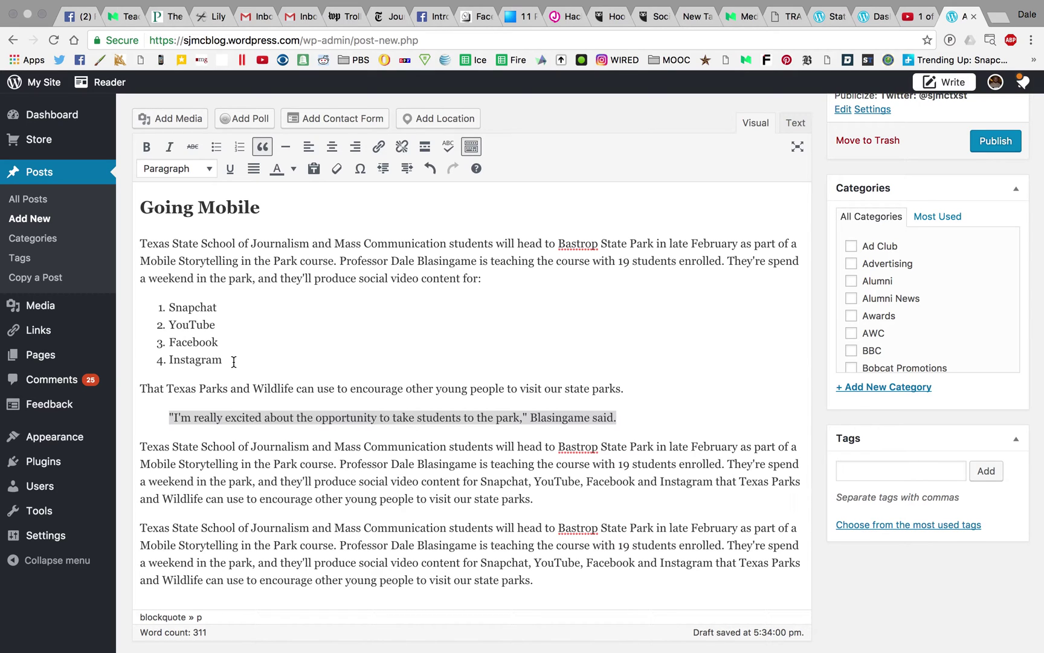
{"action": "scroll", "coordinate": [273, 426], "scroll_direction": "up", "scroll_amount": 5}
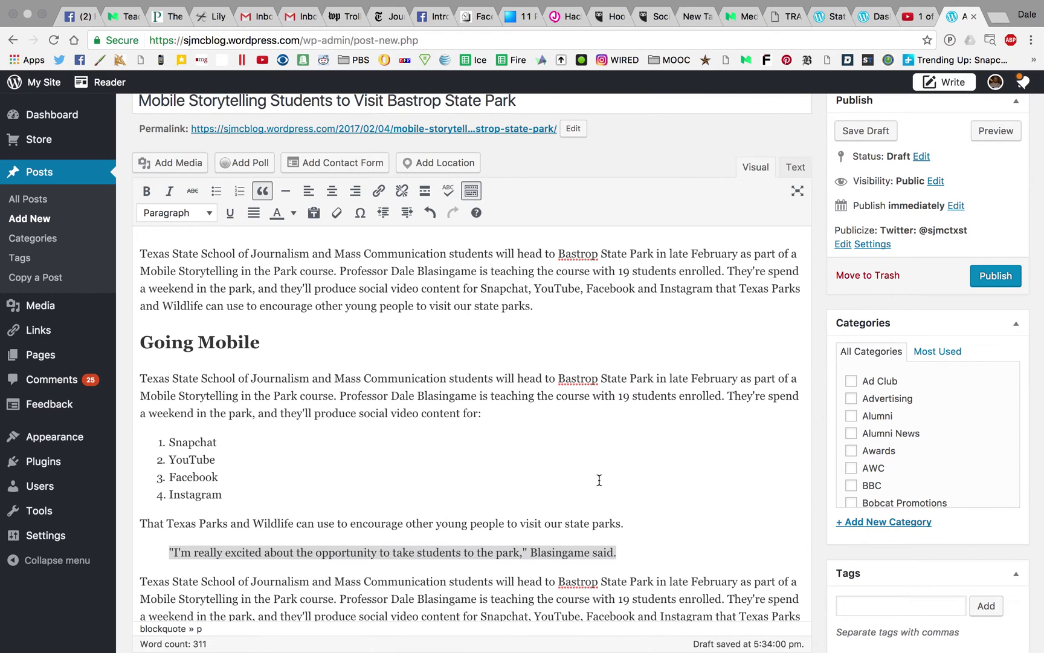
Insert a horizontal line on a new empty line after 'state parks.', above the quote
{"action": "left_click", "coordinate": [656, 523]}
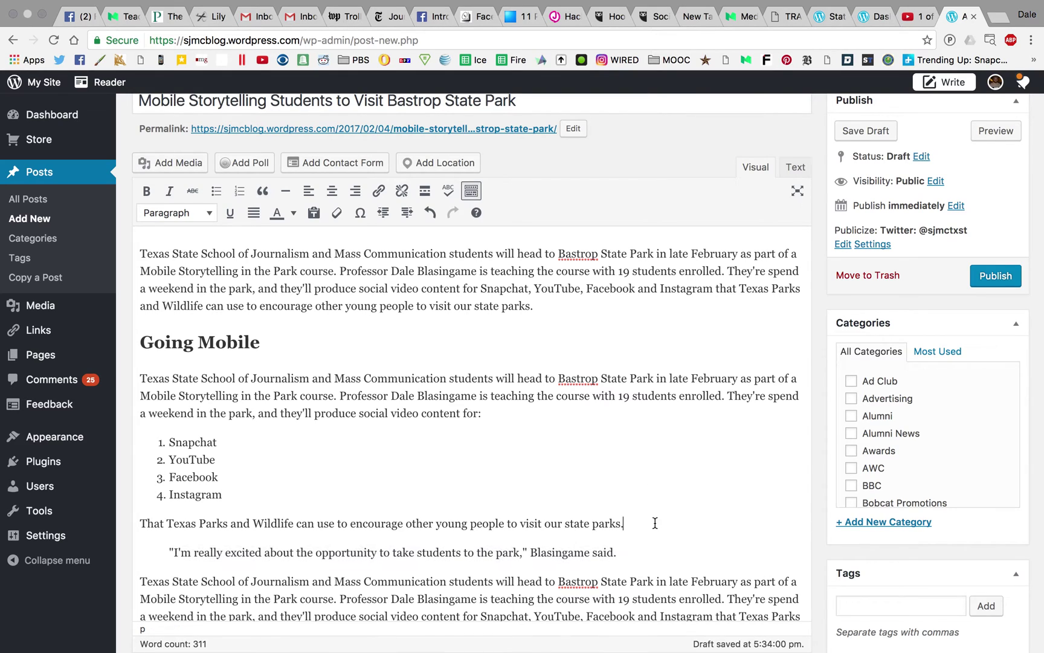
{"action": "key", "text": "Return"}
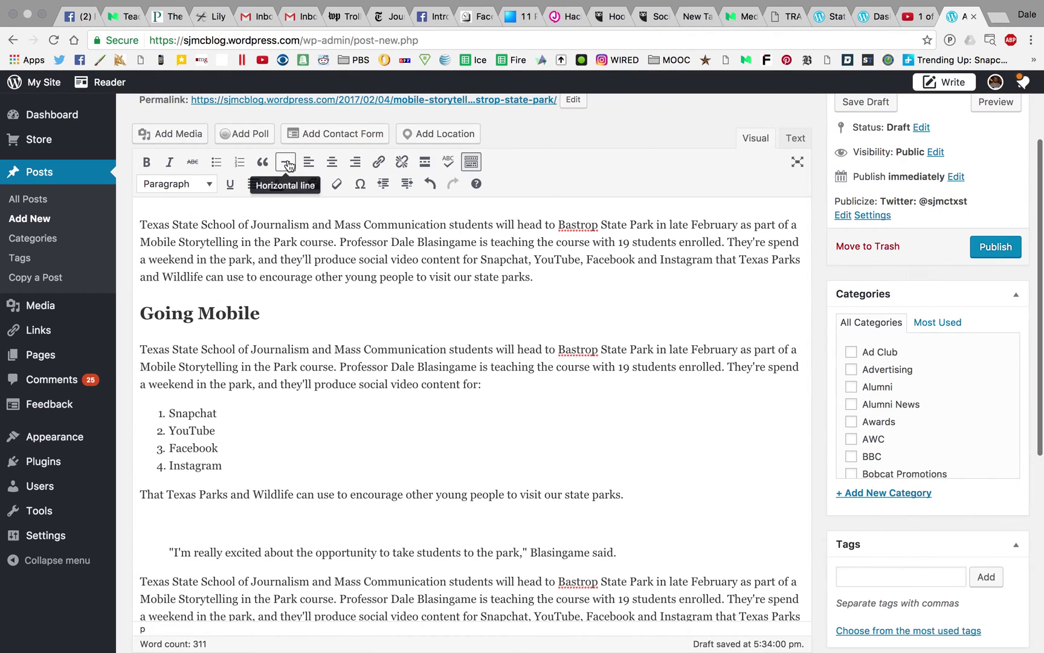
{"action": "left_click", "coordinate": [286, 162]}
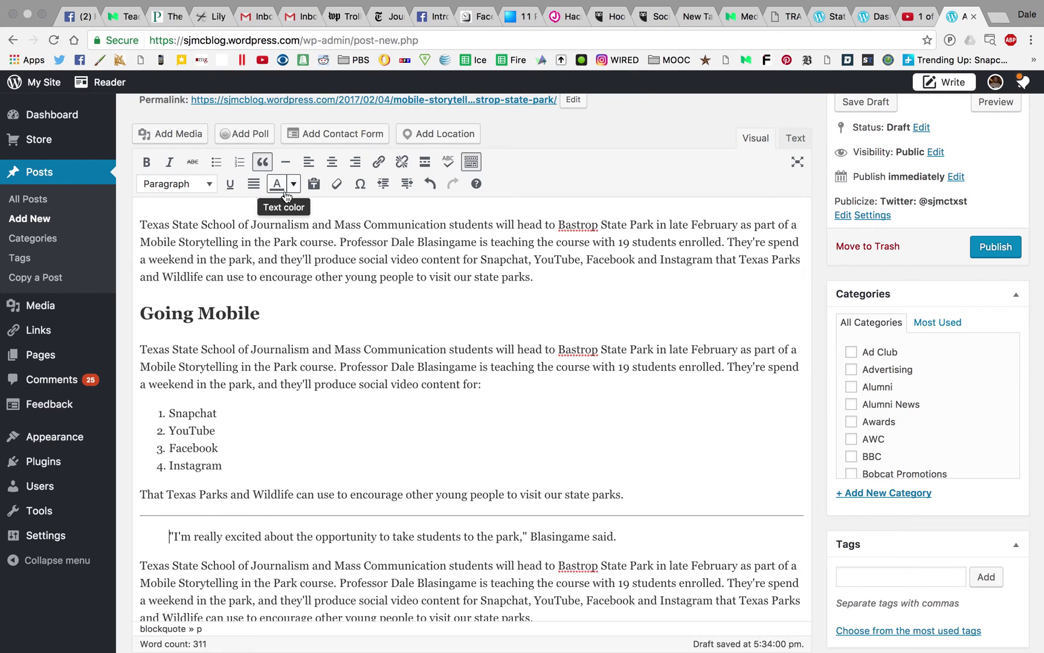
{"action": "scroll", "coordinate": [422, 293], "scroll_direction": "up", "scroll_amount": 3}
{"action": "scroll", "coordinate": [423, 296], "scroll_direction": "down", "scroll_amount": 1}
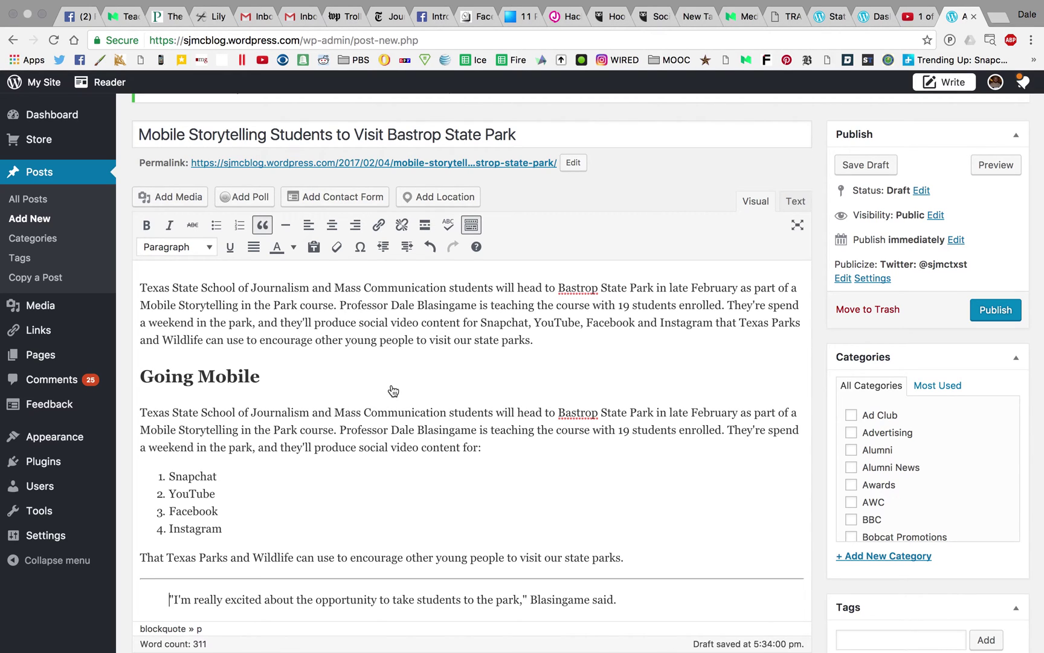
{"action": "scroll", "coordinate": [393, 390], "scroll_direction": "down", "scroll_amount": 3}
{"action": "scroll", "coordinate": [393, 390], "scroll_direction": "up", "scroll_amount": 3}
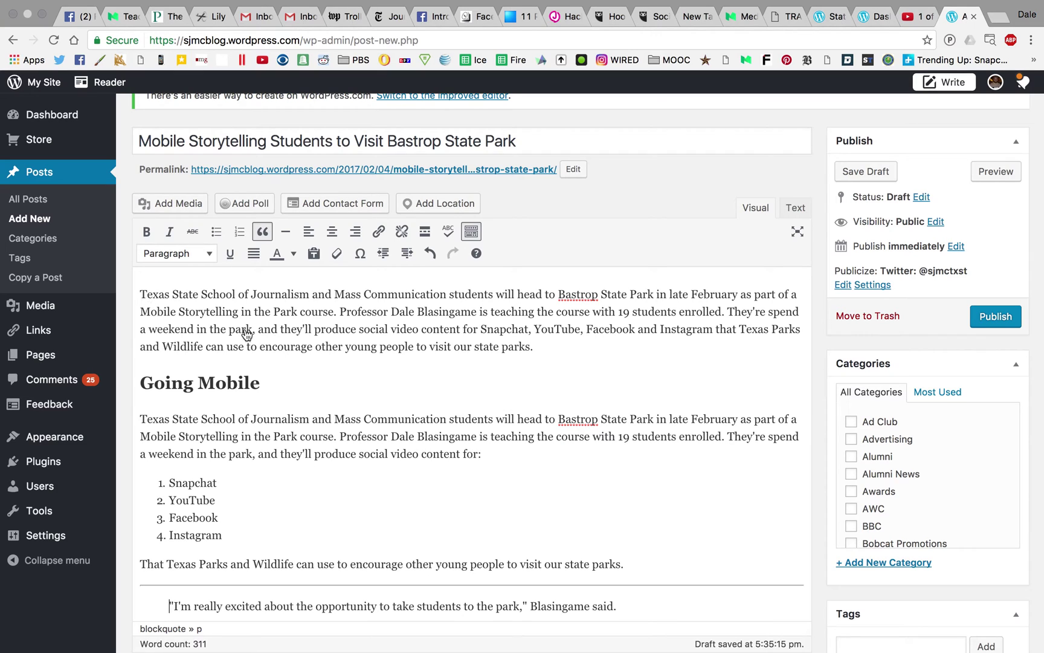
Place the insertion point at the very start of the opening paragraph, before 'Texas'
{"action": "left_click", "coordinate": [140, 295]}
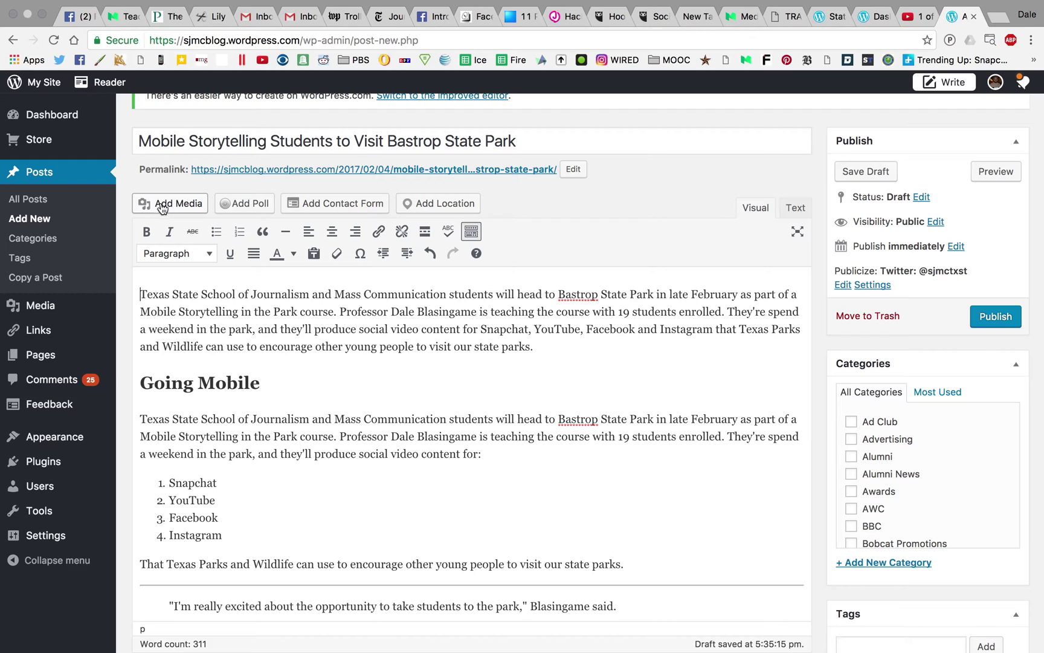
{"action": "left_click", "coordinate": [581, 341]}
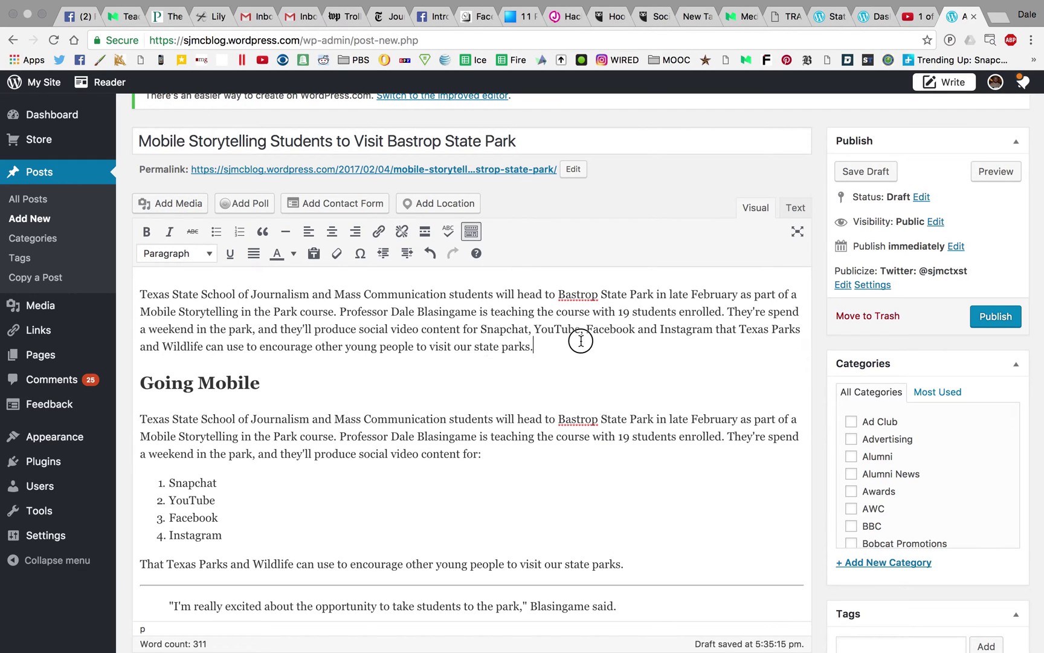
{"action": "left_click", "coordinate": [142, 295]}
{"action": "left_click", "coordinate": [141, 293]}
Upload IMG_9803.JPG from Desktop > Road Trips > Bastrop into the media library
{"action": "left_click", "coordinate": [175, 204]}
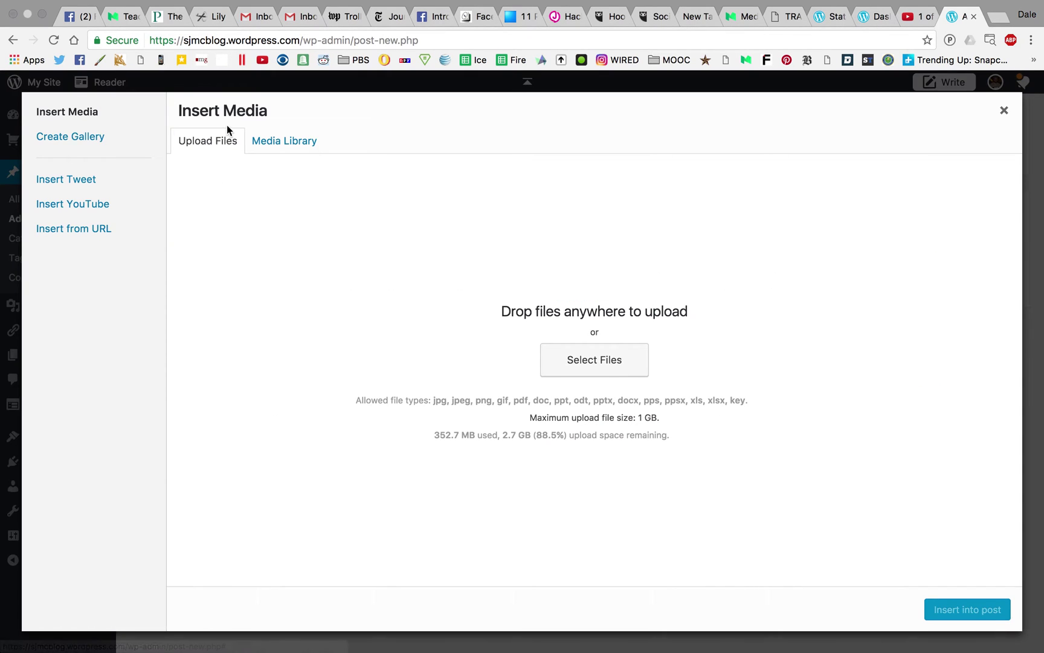
{"action": "left_click", "coordinate": [584, 362]}
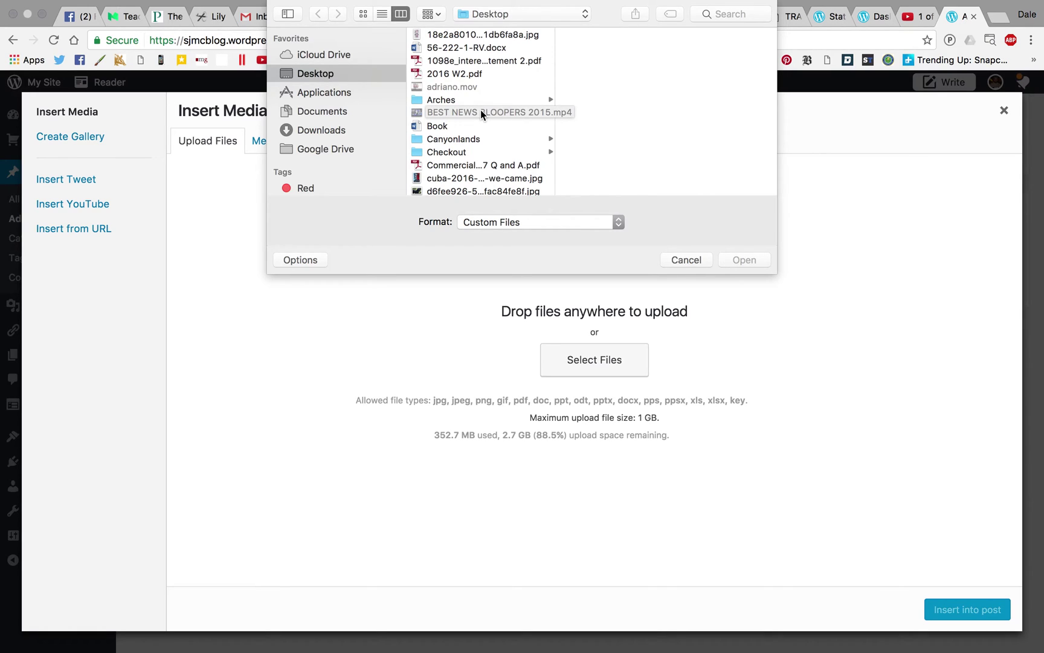
{"action": "scroll", "coordinate": [480, 112], "scroll_direction": "down", "scroll_amount": 10}
{"action": "scroll", "coordinate": [481, 113], "scroll_direction": "up", "scroll_amount": 2}
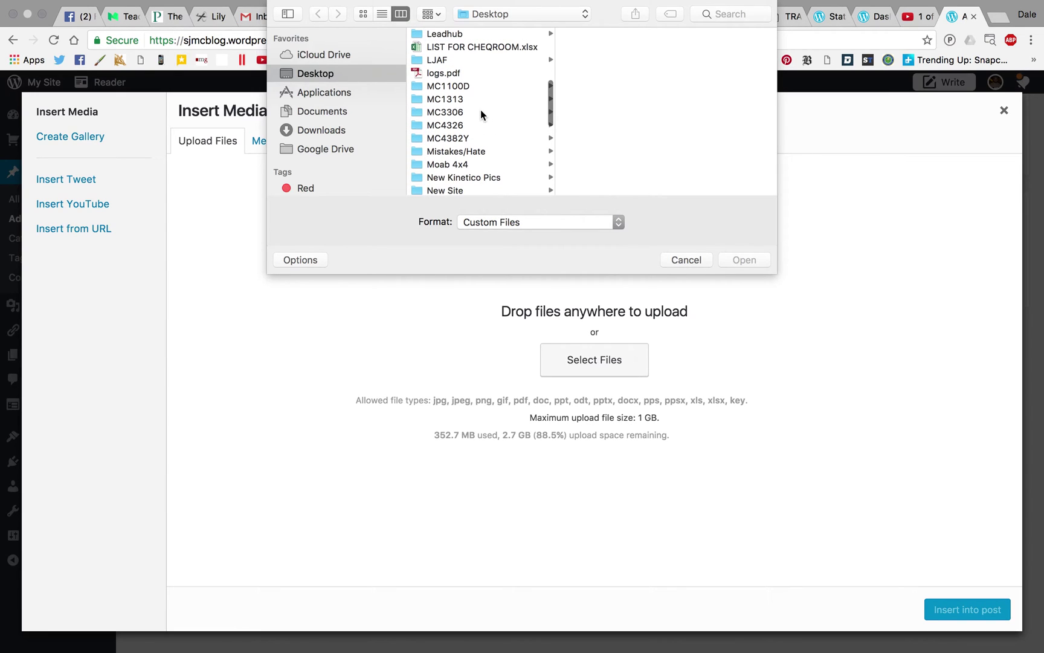
{"action": "scroll", "coordinate": [481, 112], "scroll_direction": "down", "scroll_amount": 3}
{"action": "scroll", "coordinate": [481, 112], "scroll_direction": "down", "scroll_amount": 3}
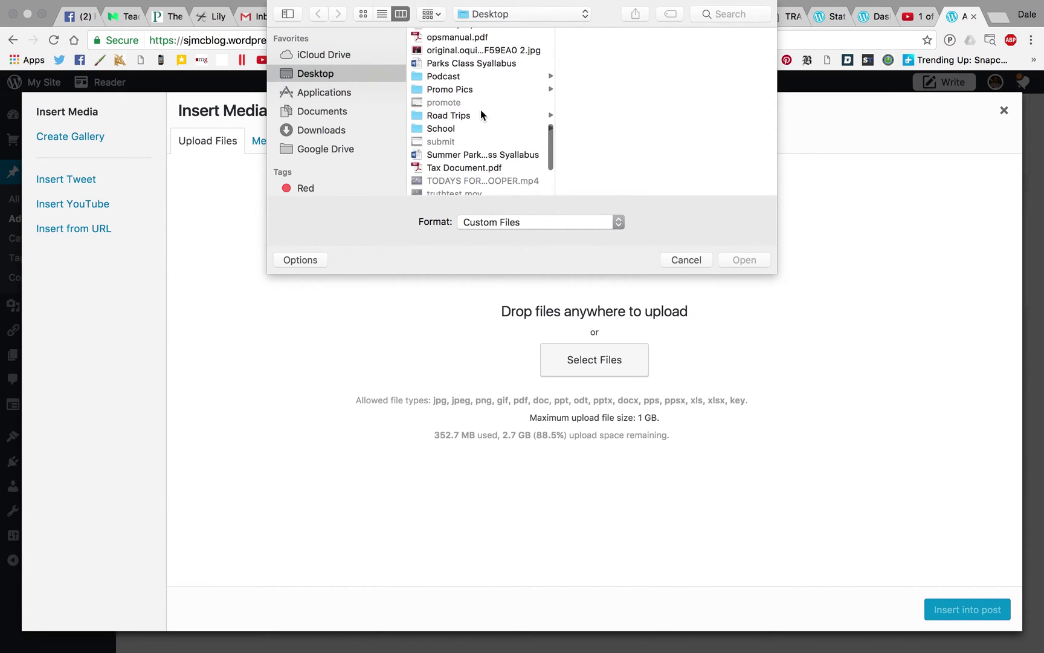
{"action": "left_click", "coordinate": [452, 115]}
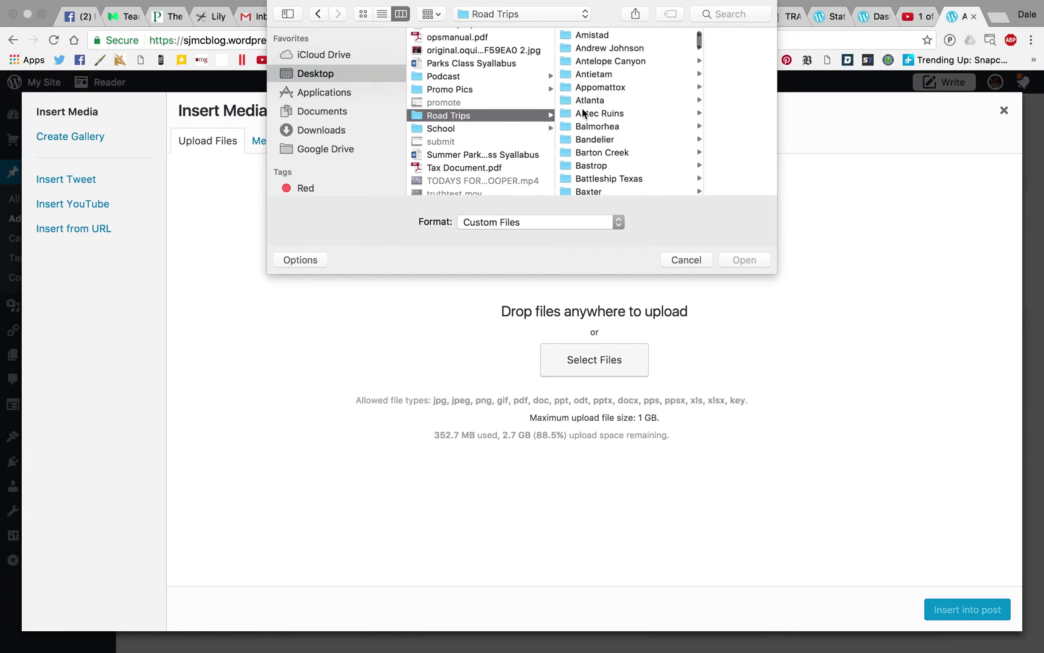
{"action": "scroll", "coordinate": [582, 109], "scroll_direction": "down", "scroll_amount": 4}
{"action": "scroll", "coordinate": [582, 109], "scroll_direction": "up", "scroll_amount": 2}
{"action": "left_click", "coordinate": [587, 124]}
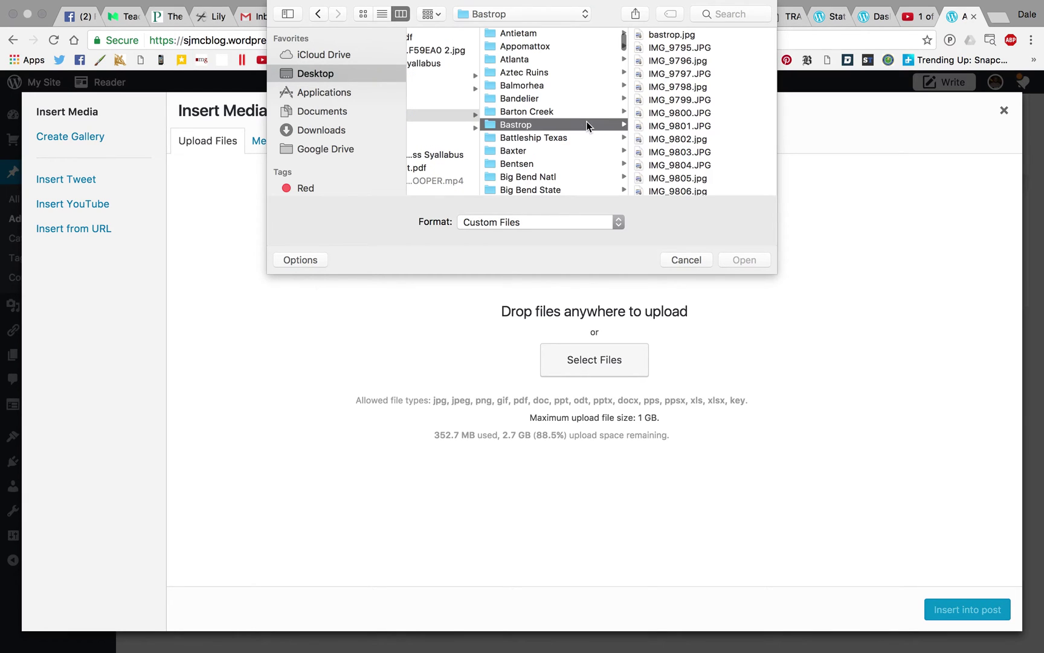
{"action": "left_click", "coordinate": [664, 152]}
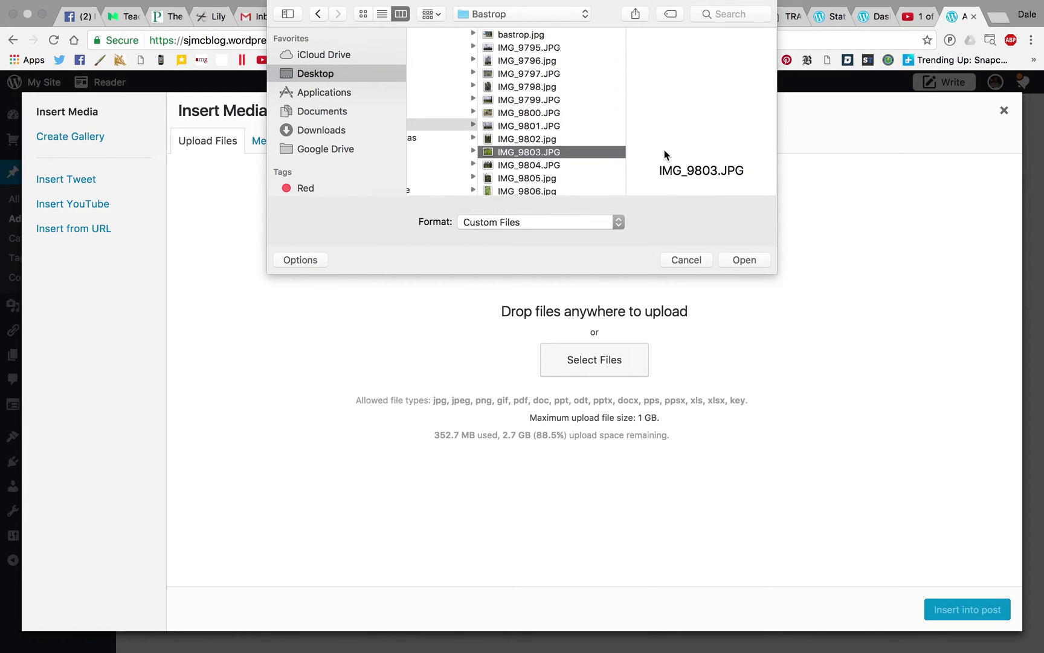
{"action": "left_click", "coordinate": [535, 139]}
{"action": "left_click", "coordinate": [532, 152]}
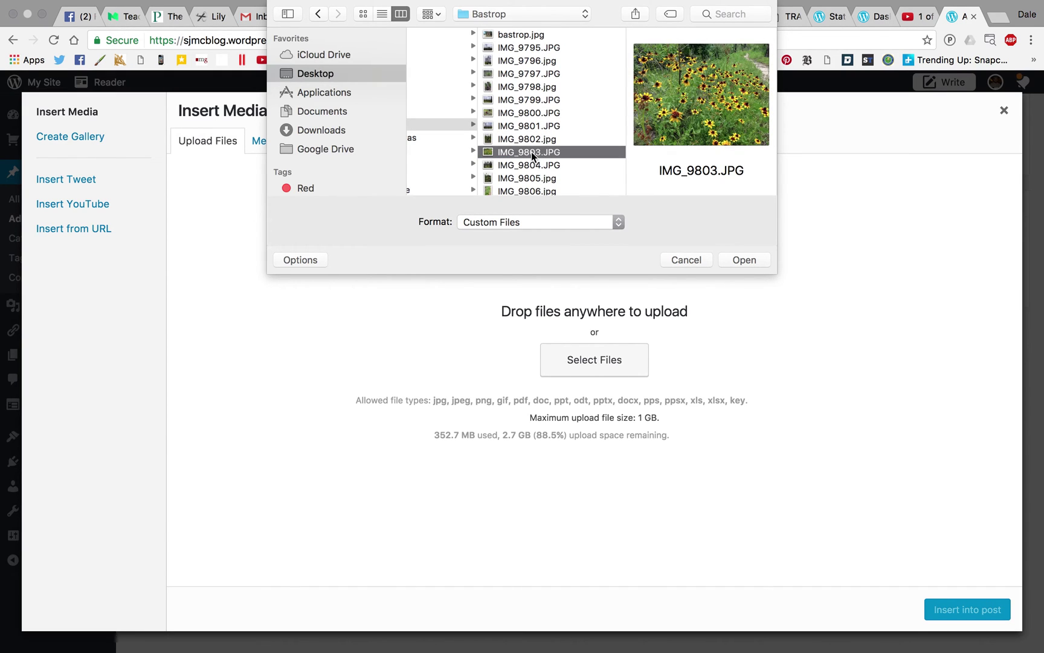
{"action": "left_click", "coordinate": [755, 261]}
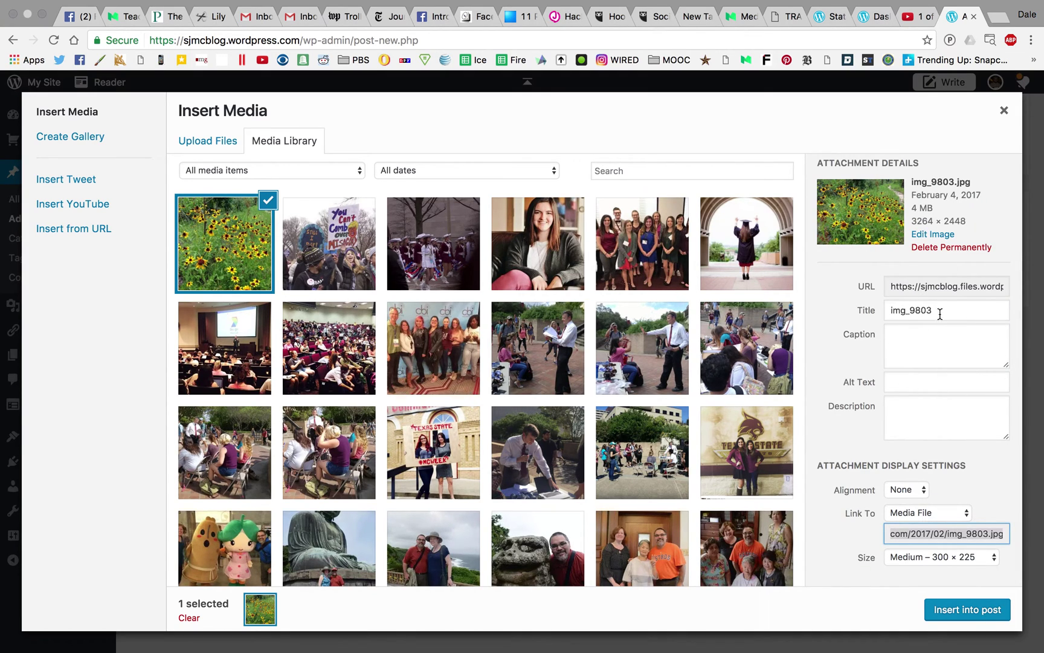
Change the photo's title from img_9803 to 'Flowers at Bastrop State Park'
{"action": "left_click_drag", "start_coordinate": [940, 313], "coordinate": [825, 318]}
{"action": "type", "text": "Bas"}
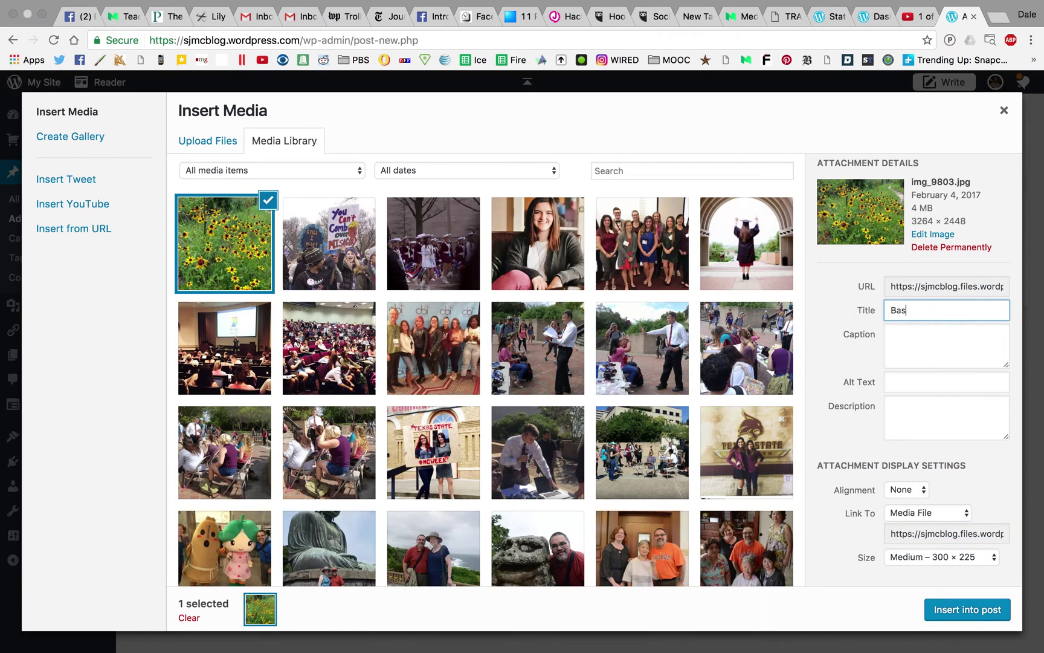
{"action": "type", "text": "trop State Park"}
{"action": "left_click", "coordinate": [890, 311]}
{"action": "type", "text": "Flowers at"}
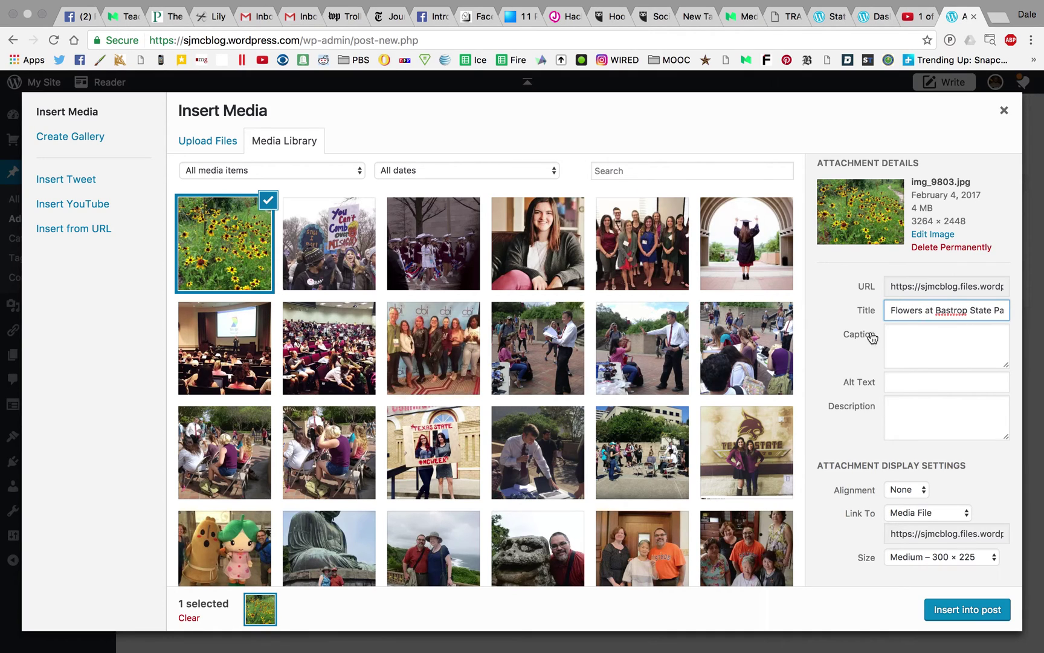
{"action": "left_click", "coordinate": [931, 351]}
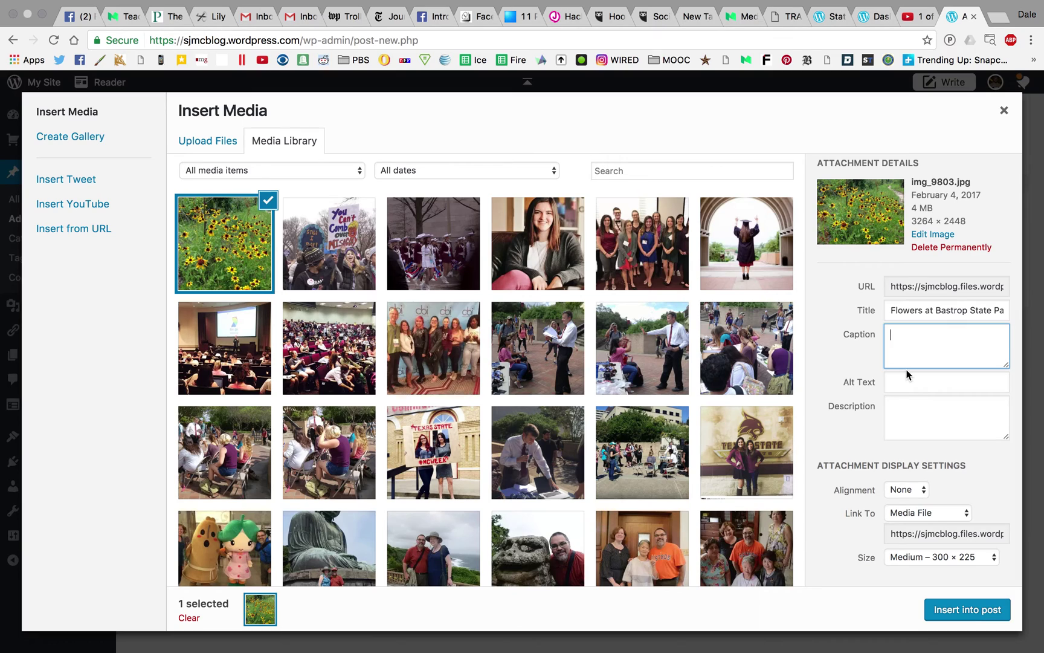
Enter 'flowers bastrop state park' as the photo's alt text
{"action": "left_click", "coordinate": [914, 386]}
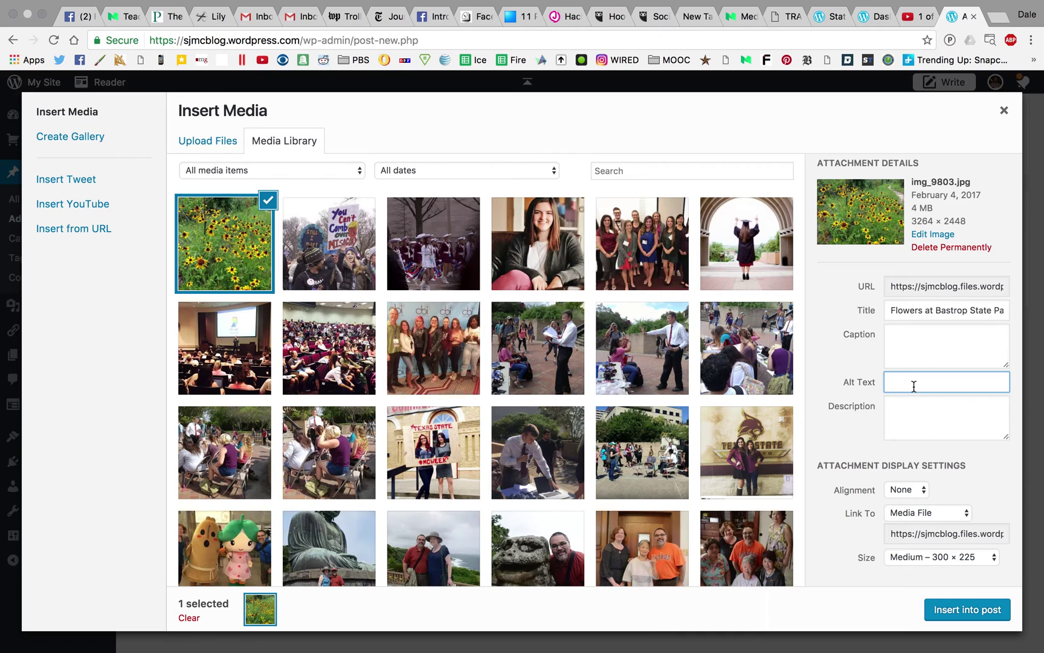
{"action": "type", "text": "flowers bastrop state park"}
{"action": "left_click", "coordinate": [960, 432]}
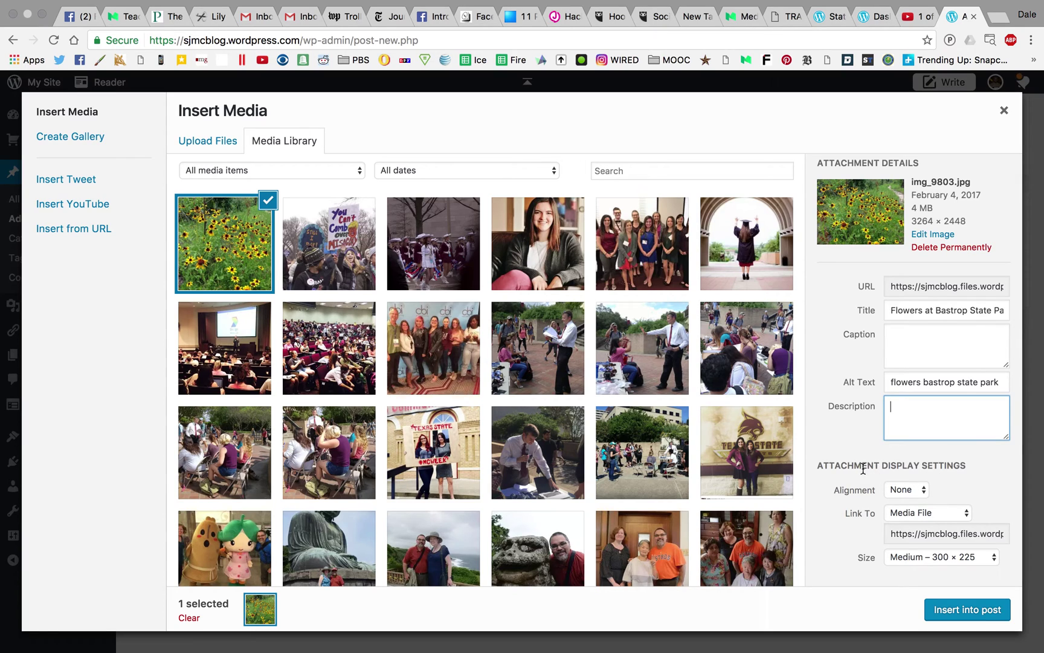
{"action": "left_click", "coordinate": [914, 493]}
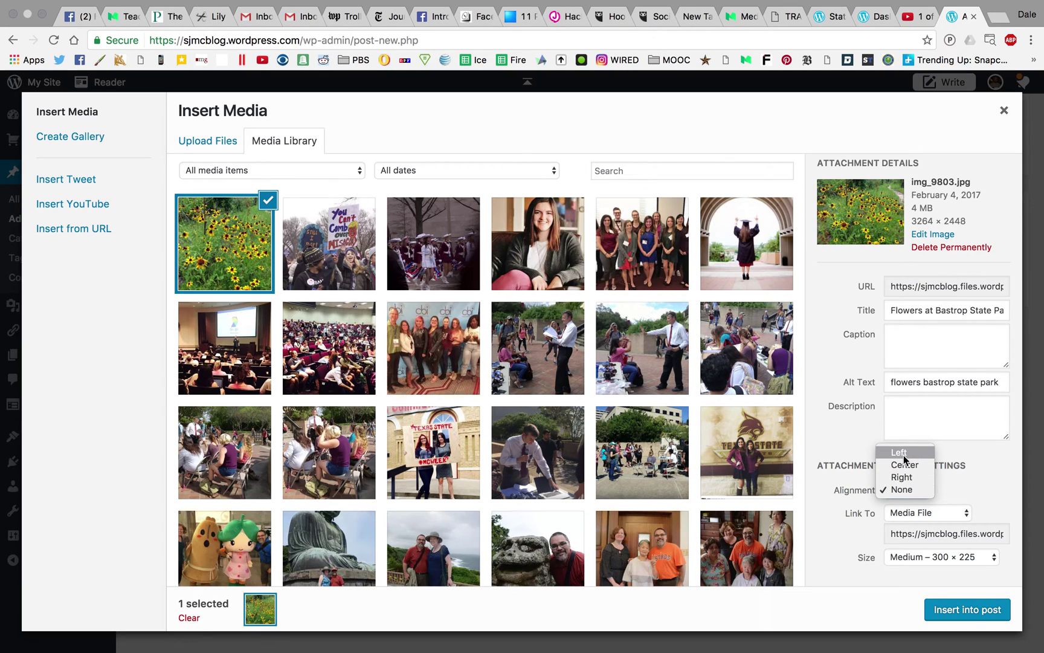
Insert the photo aligned left, linked to None, at Medium 300 × 225 size
{"action": "left_click", "coordinate": [903, 455]}
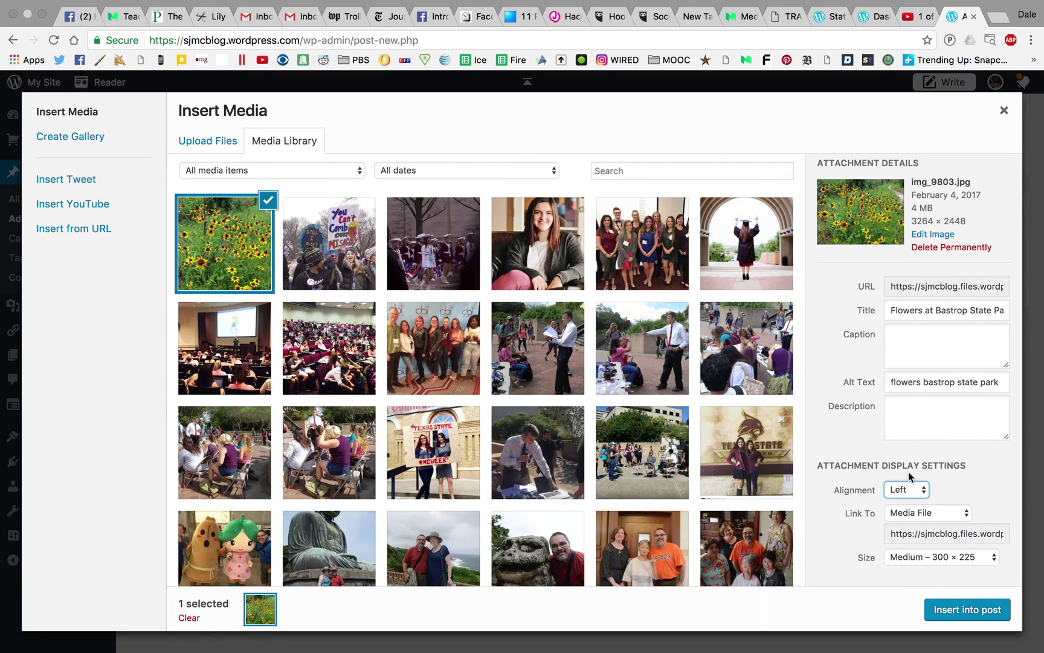
{"action": "left_click", "coordinate": [923, 513]}
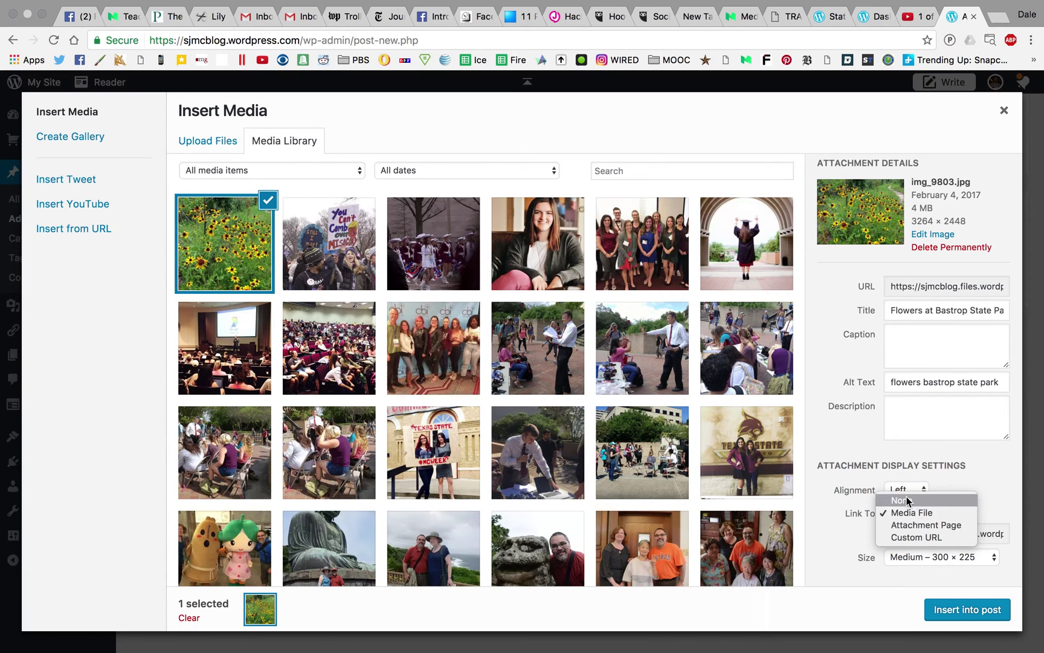
{"action": "left_click", "coordinate": [907, 500]}
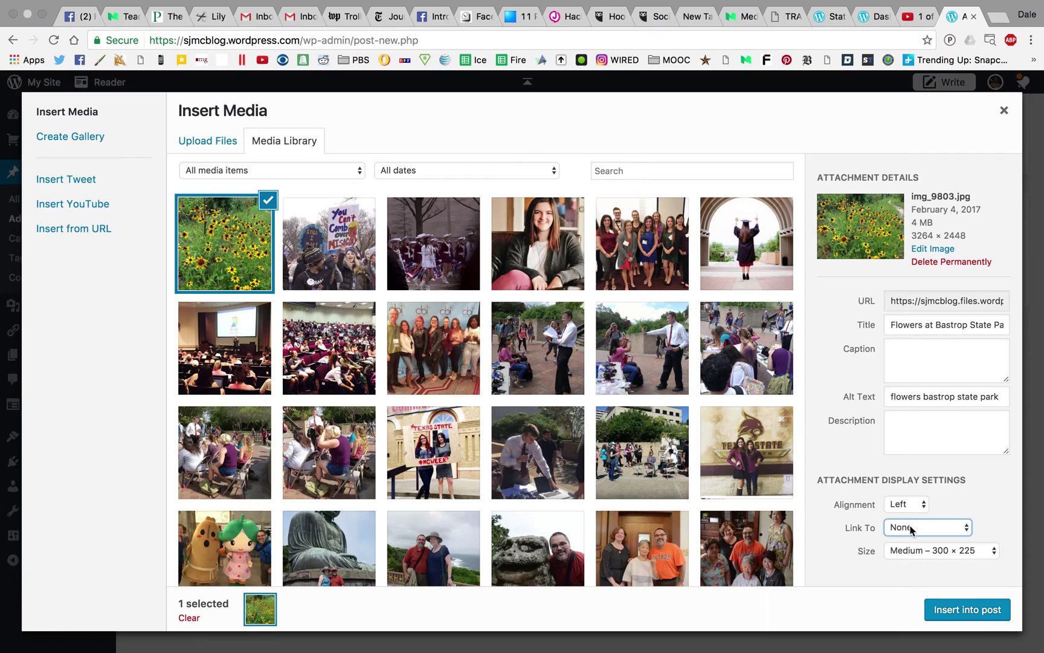
{"action": "left_click", "coordinate": [911, 530]}
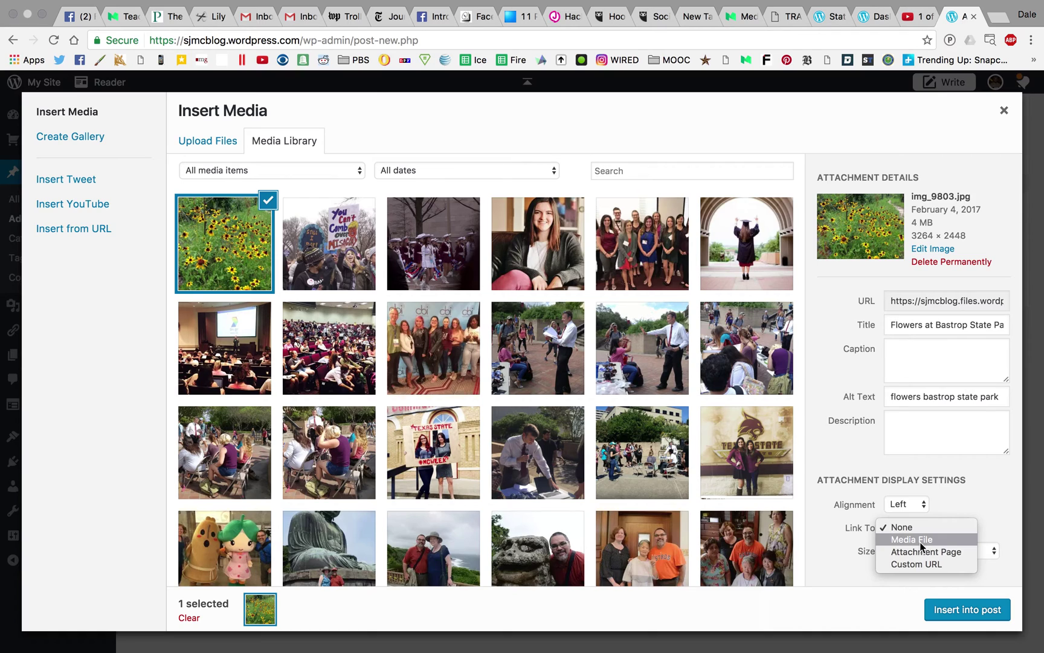
{"action": "left_click", "coordinate": [911, 527]}
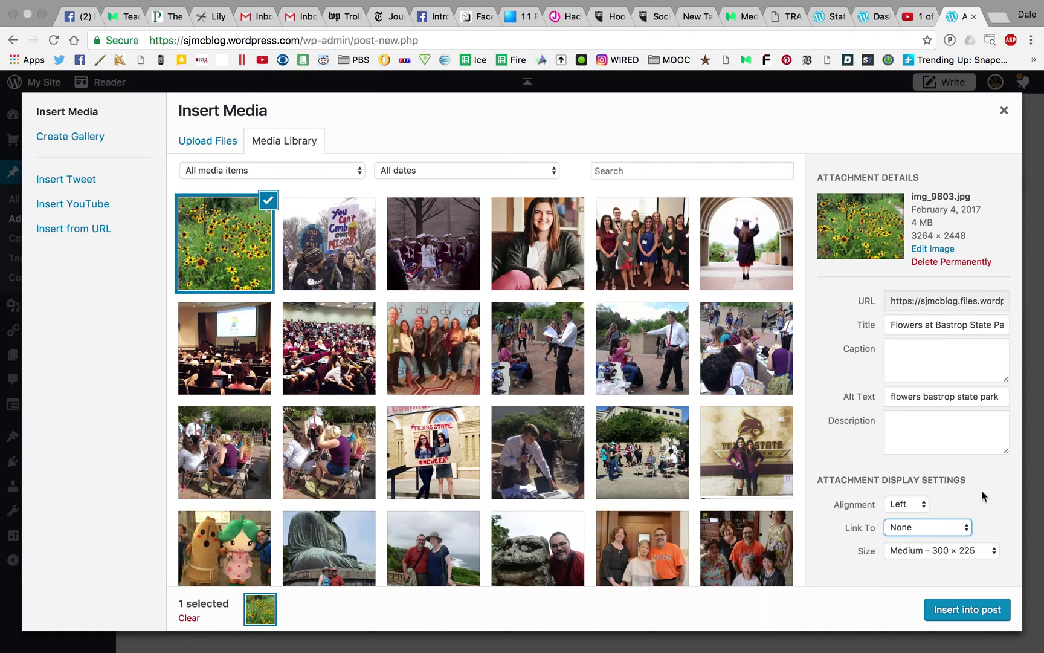
{"action": "left_click", "coordinate": [939, 549]}
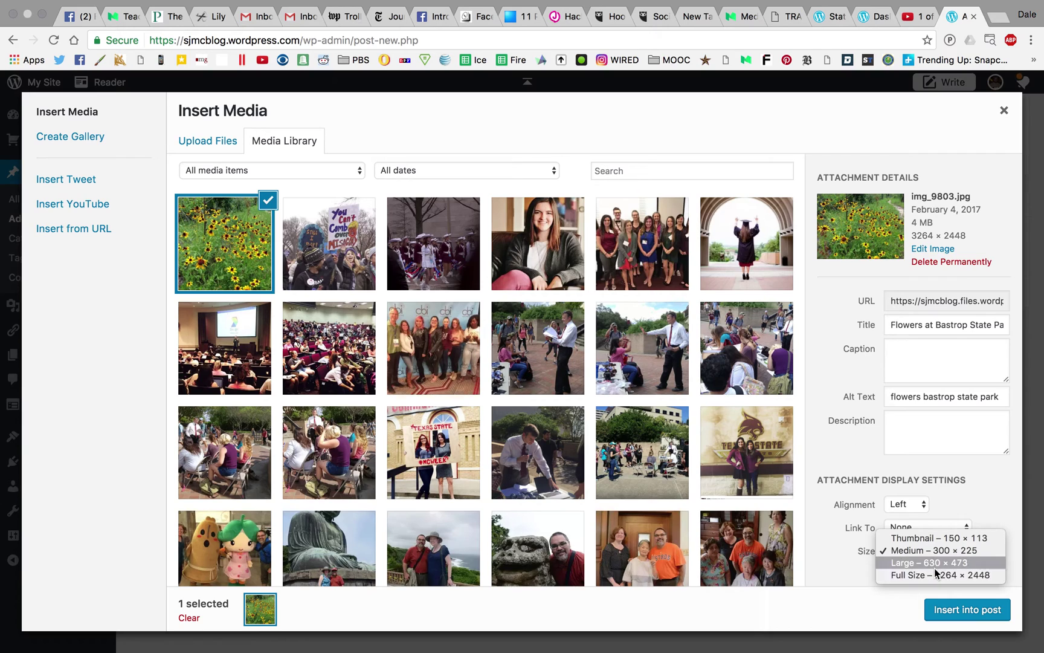
{"action": "left_click", "coordinate": [932, 553]}
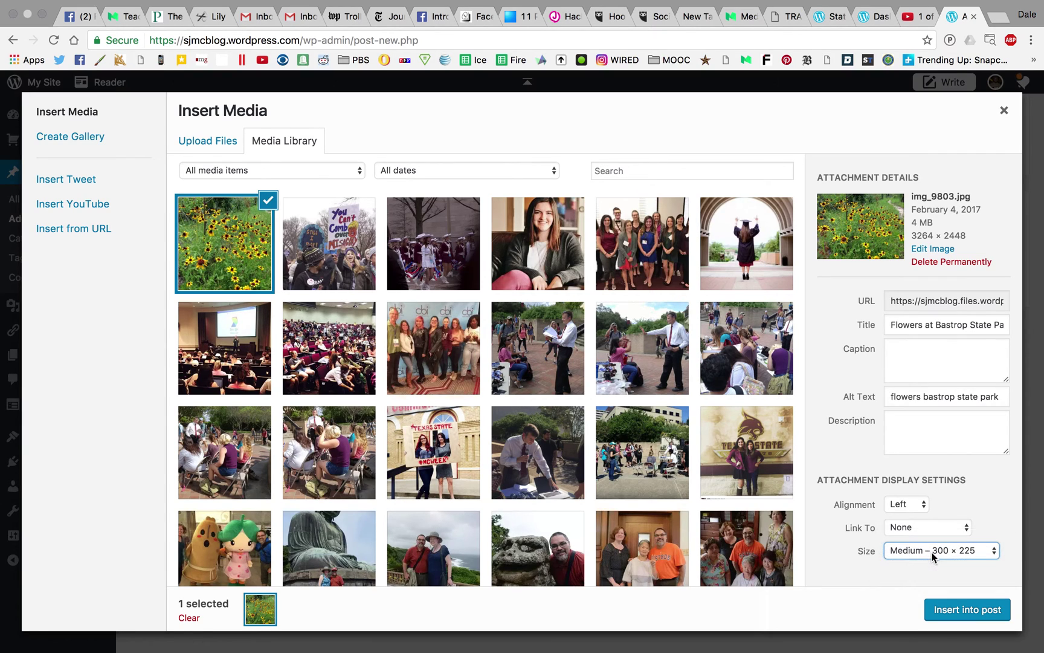
{"action": "left_click", "coordinate": [931, 552]}
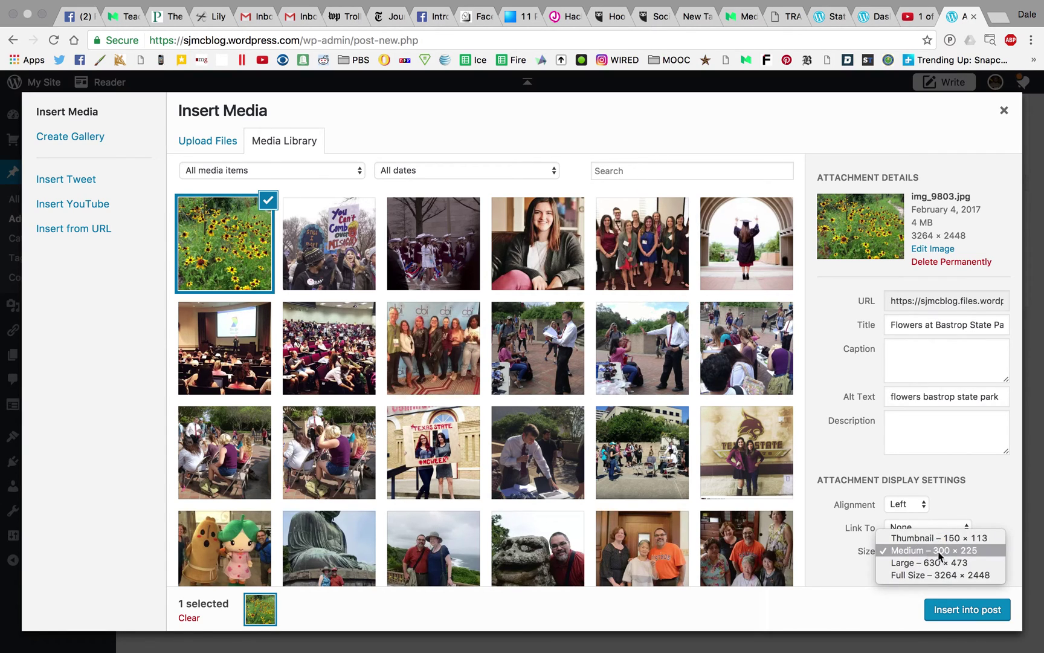
{"action": "left_click", "coordinate": [952, 552]}
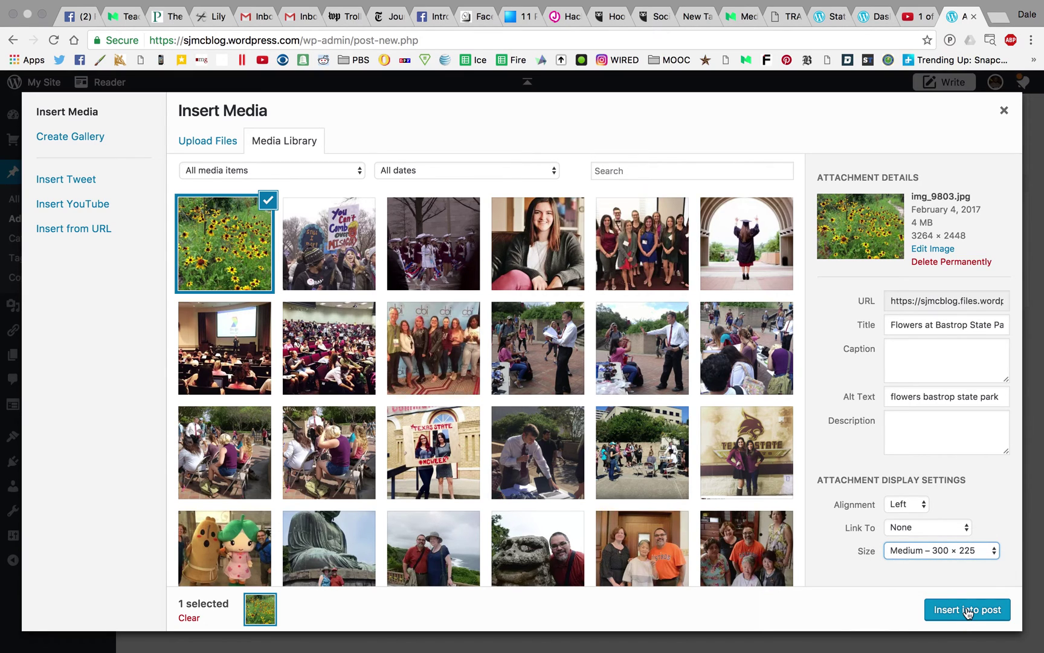
{"action": "left_click", "coordinate": [968, 612]}
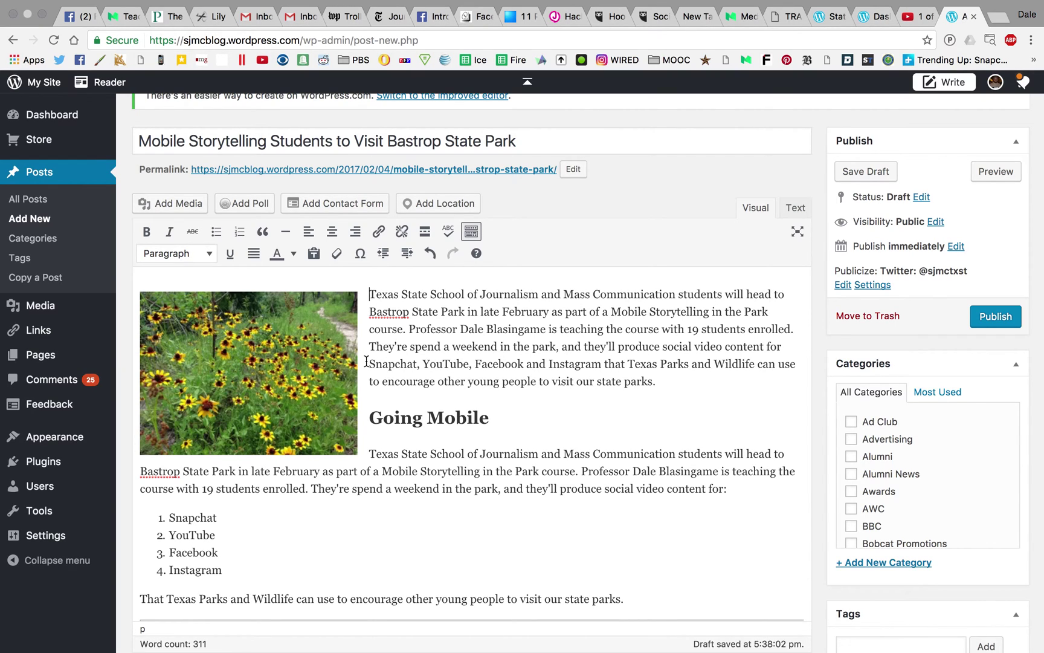
Right-align the flower photo in the post so the opening paragraph wraps around it, after trying center
{"action": "left_click", "coordinate": [299, 346]}
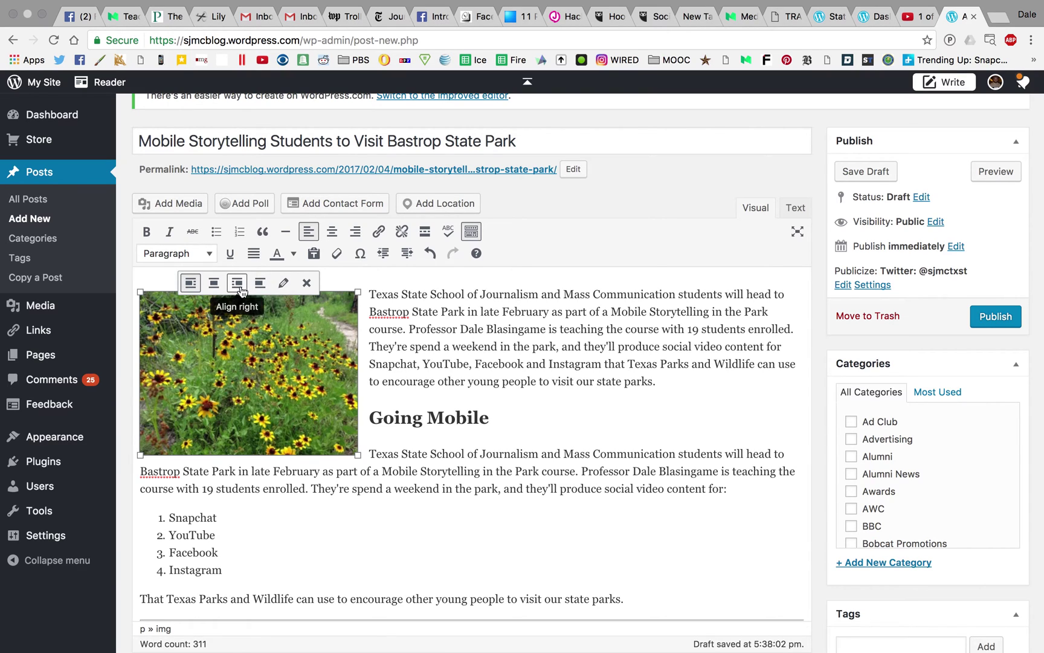
{"action": "left_click", "coordinate": [238, 284]}
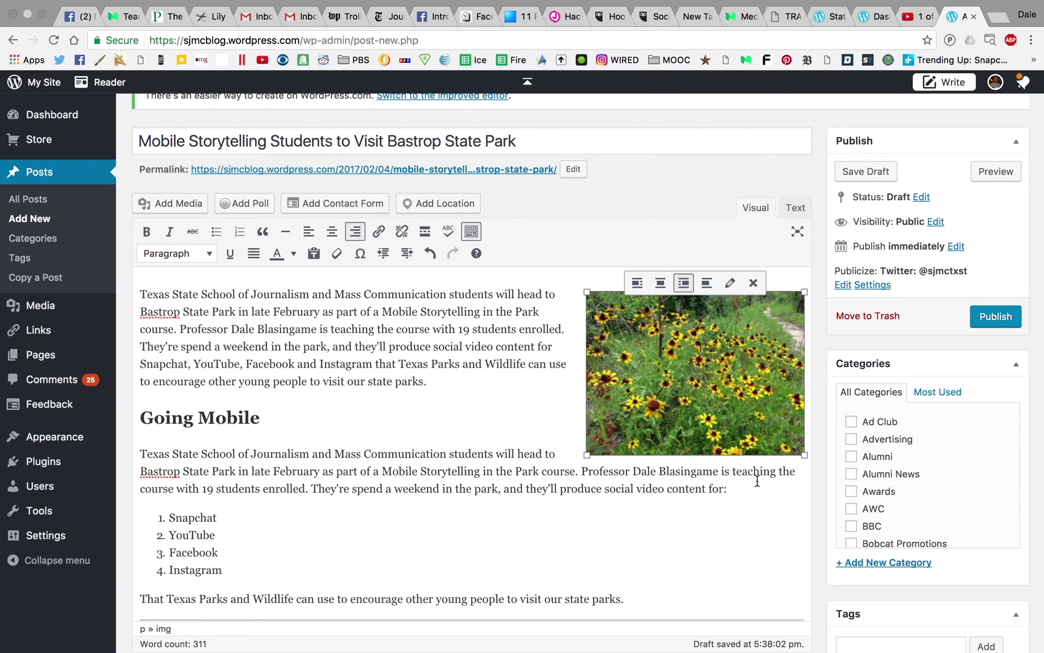
{"action": "left_click", "coordinate": [660, 284]}
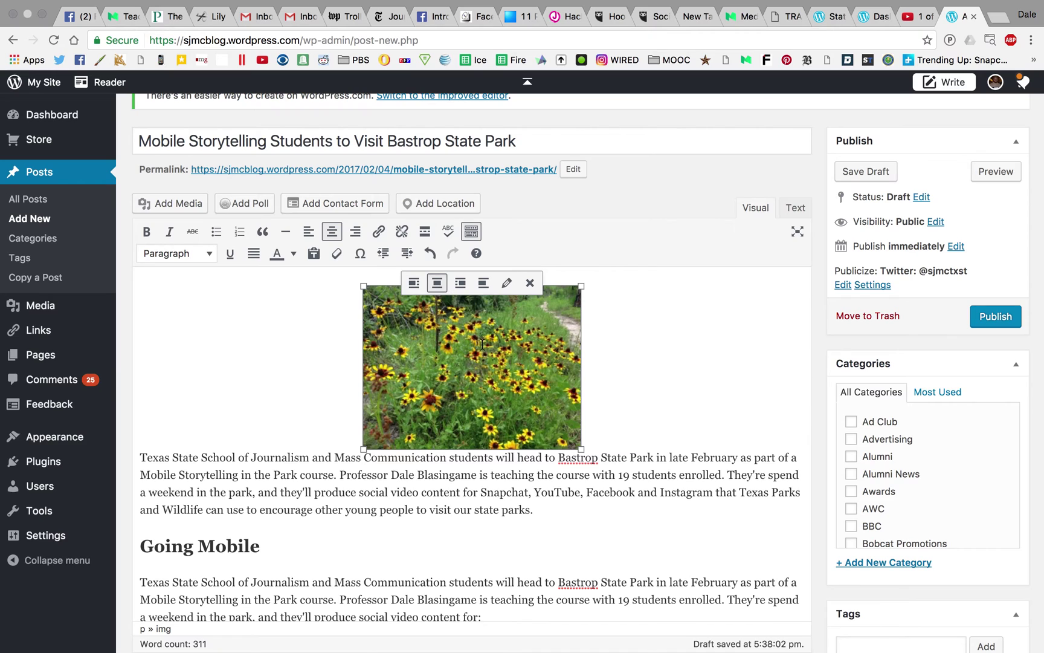
{"action": "left_click", "coordinate": [461, 283]}
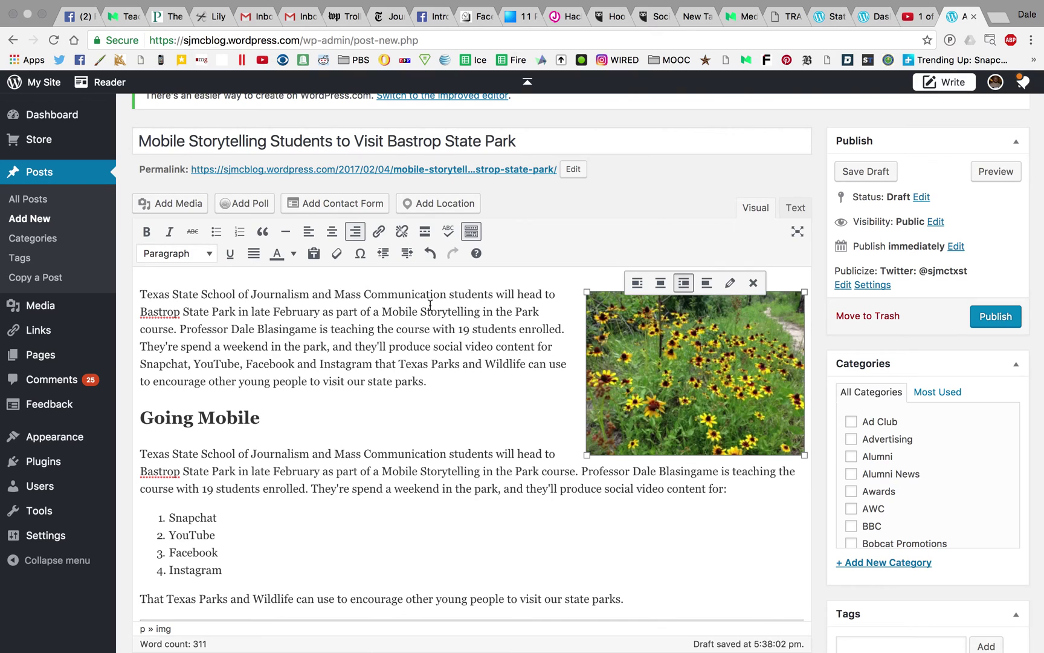
{"action": "left_click", "coordinate": [1002, 17]}
Load the TPWD Bastrop State Park page by entering 'bastrop stat', then return to the editor
{"action": "type", "text": "bastrop stat"}
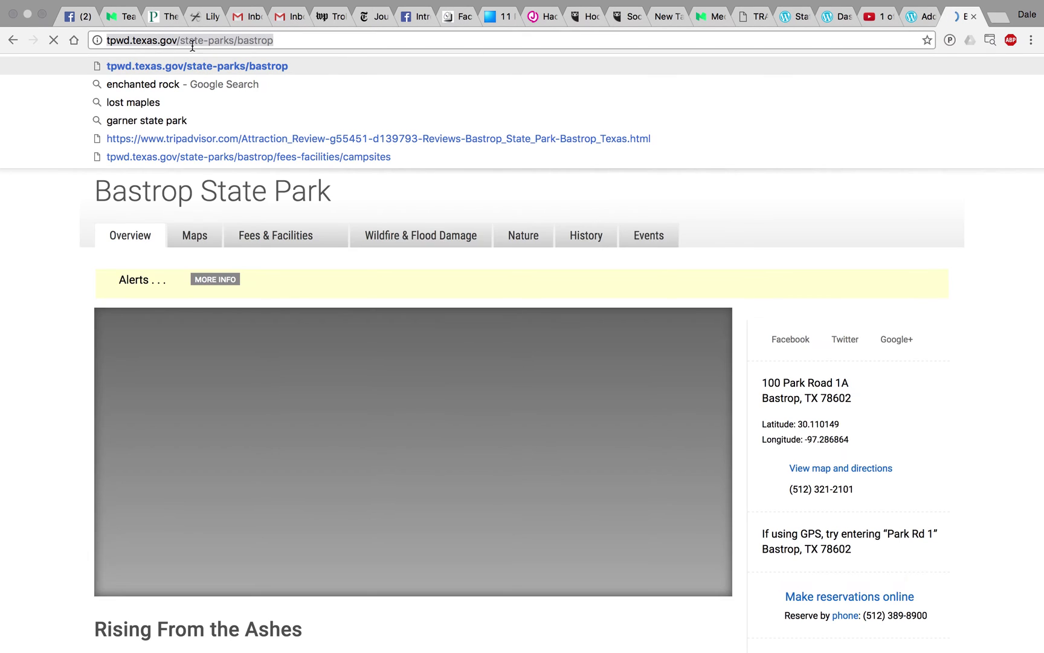
{"action": "left_click", "coordinate": [904, 18]}
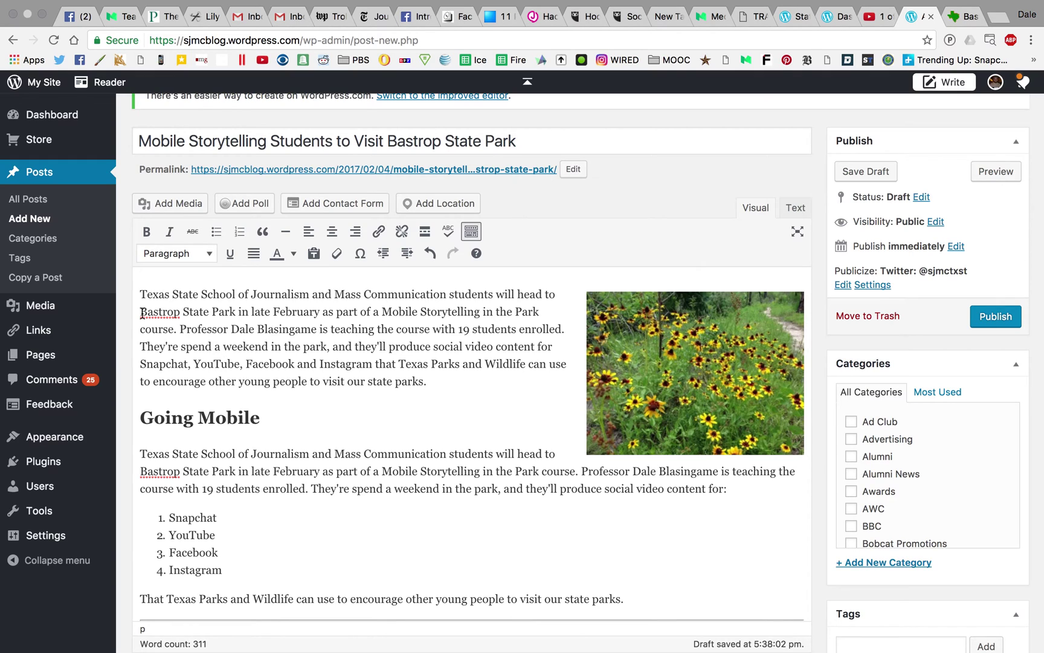
Link 'Bastrop State Park' to the pasted tpwd.texas.gov/state-parks/bastrop URL, opening in a new tab
{"action": "double_click", "coordinate": [172, 313]}
{"action": "left_click_drag", "start_coordinate": [172, 313], "coordinate": [236, 315]}
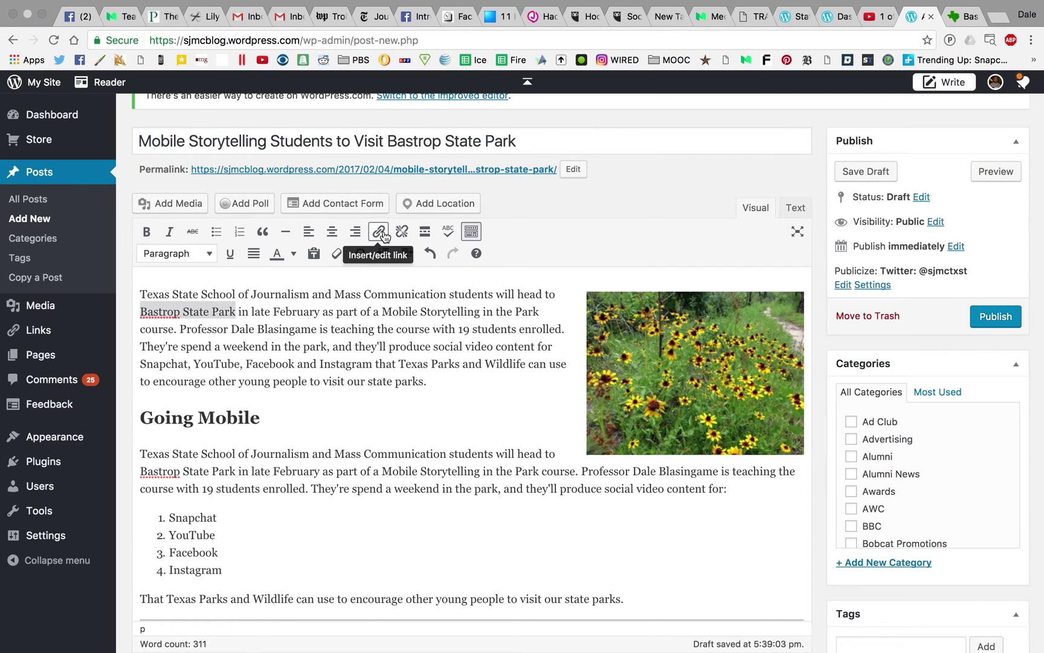
{"action": "left_click", "coordinate": [379, 232]}
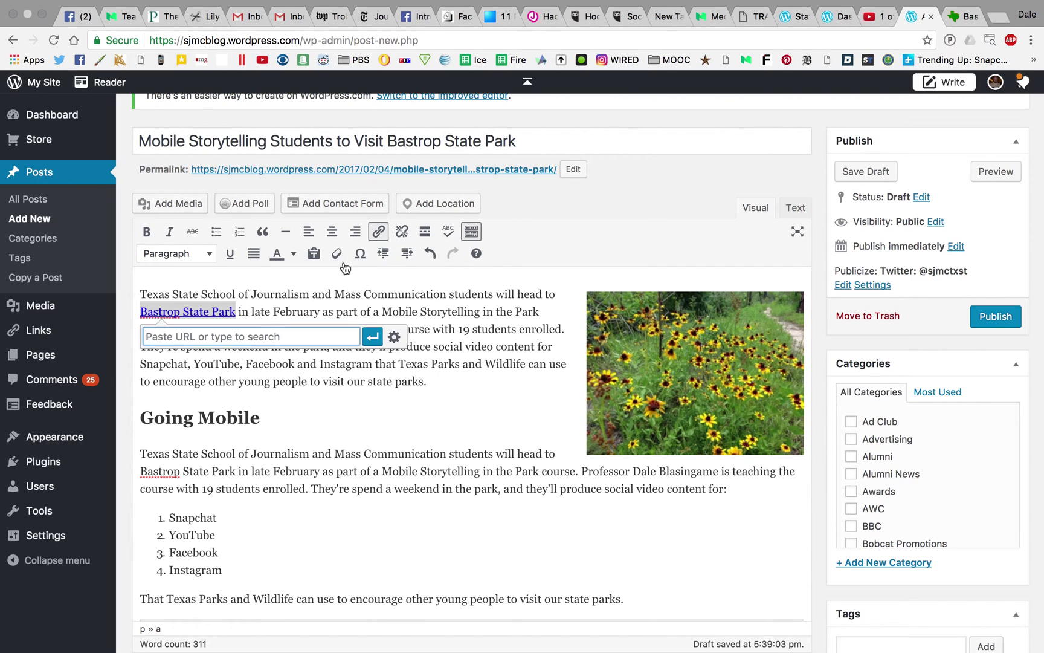
{"action": "type", "text": "http://tpwd.texas.gov/state-parks/bastrop"}
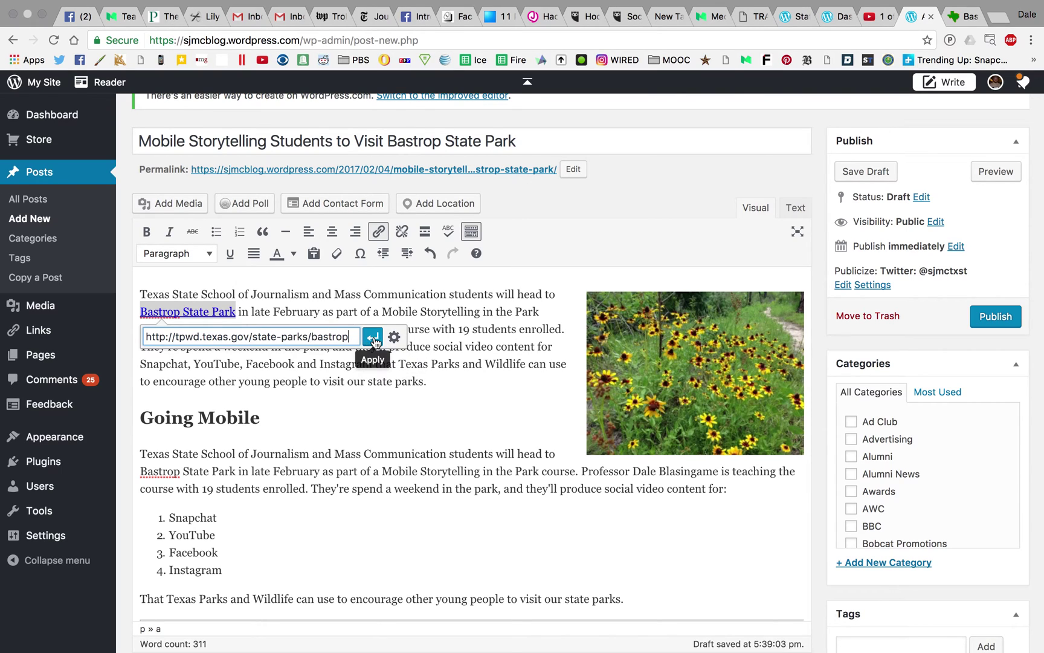
{"action": "left_click", "coordinate": [394, 337]}
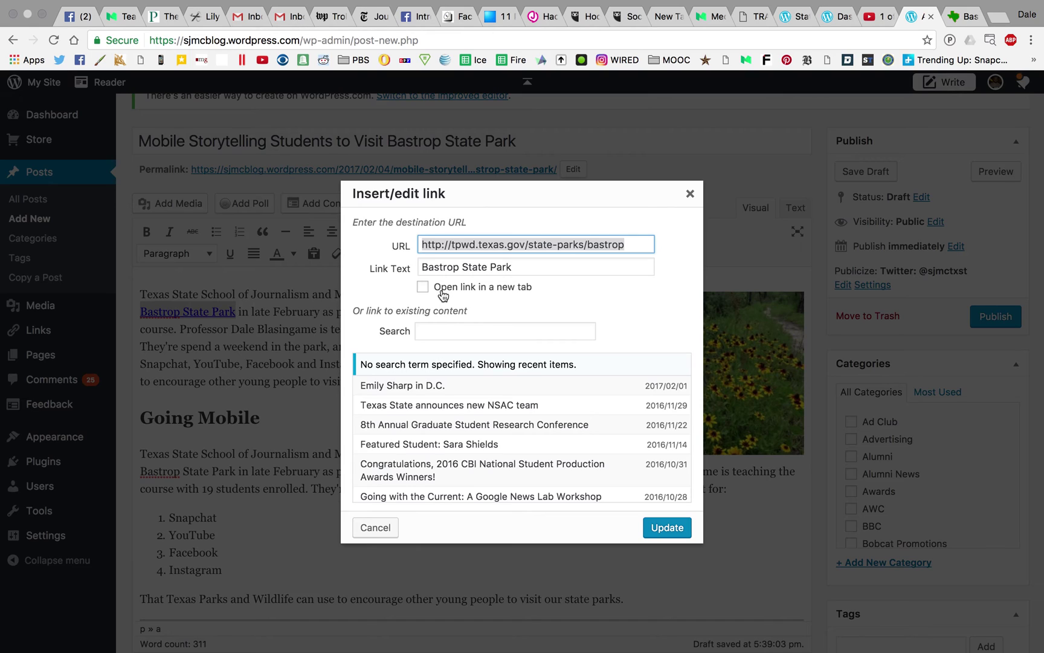
{"action": "left_click", "coordinate": [443, 293]}
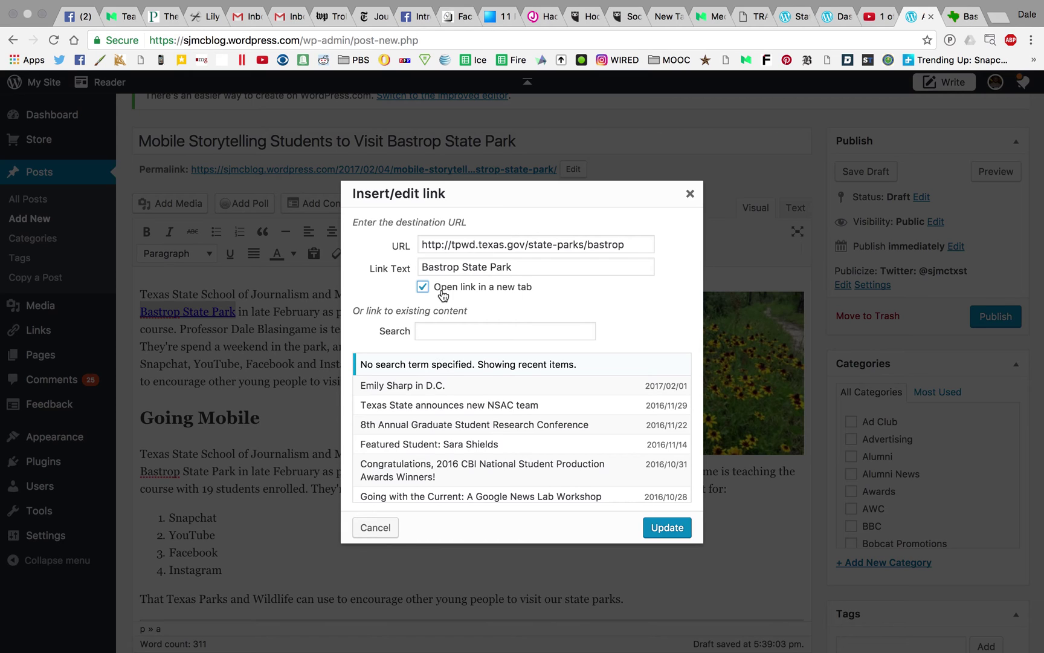
{"action": "left_click", "coordinate": [673, 529]}
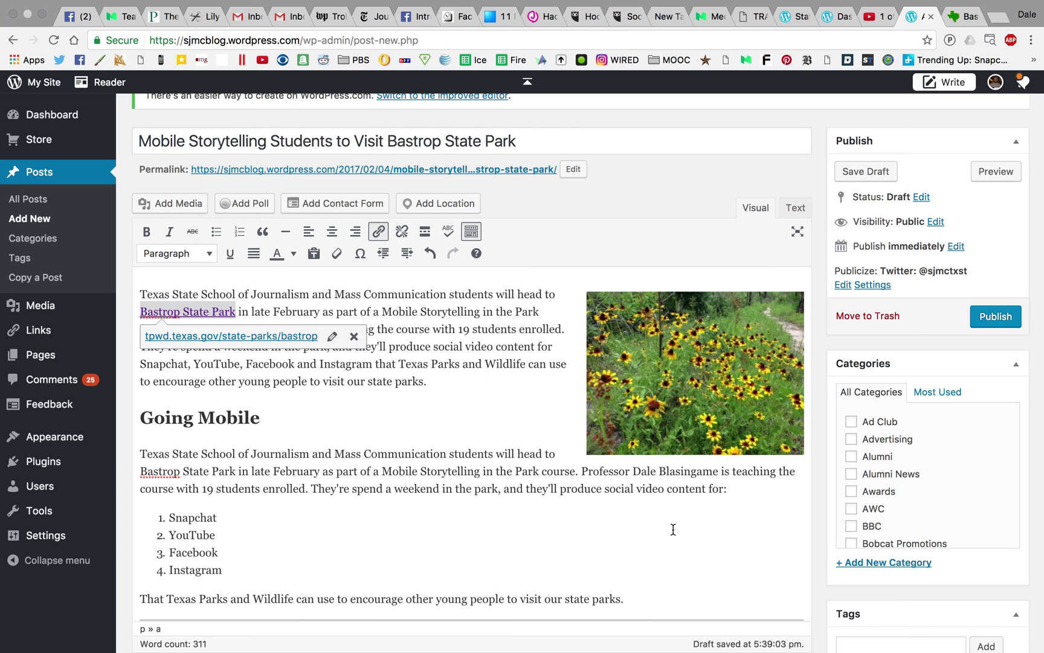
{"action": "left_click", "coordinate": [266, 400]}
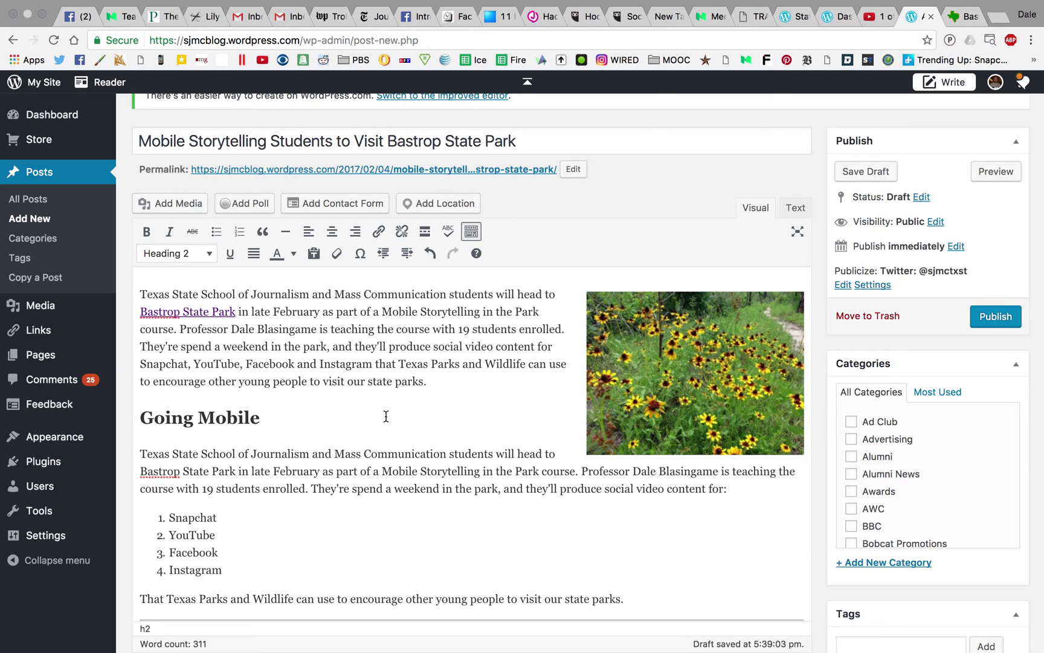
{"action": "scroll", "coordinate": [386, 416], "scroll_direction": "down", "scroll_amount": 10}
{"action": "scroll", "coordinate": [386, 416], "scroll_direction": "up", "scroll_amount": 8}
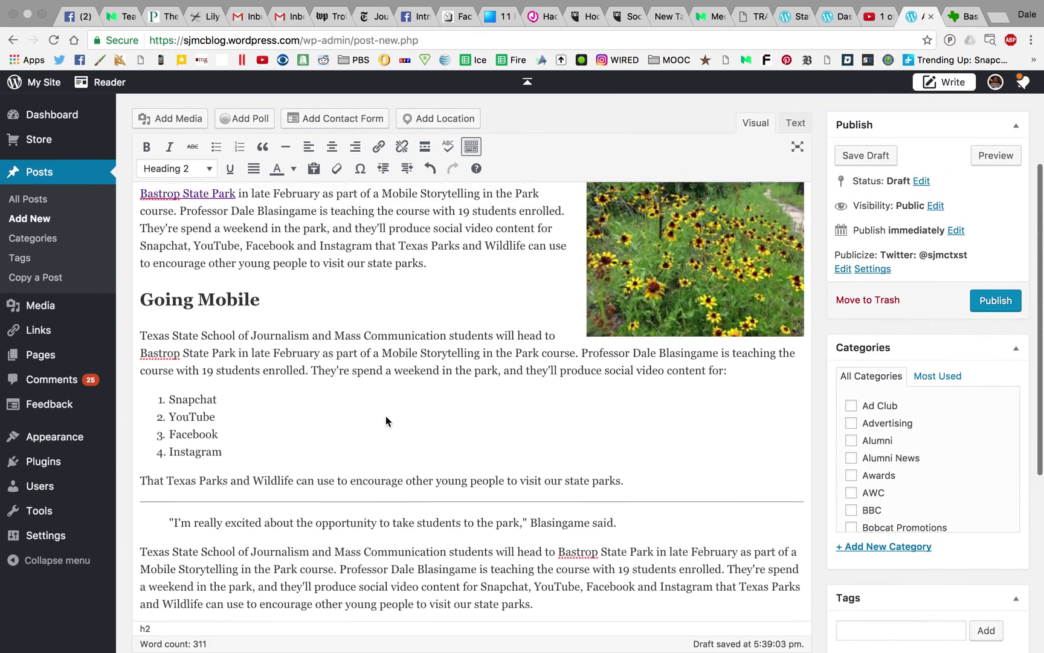
{"action": "scroll", "coordinate": [386, 415], "scroll_direction": "up", "scroll_amount": 3}
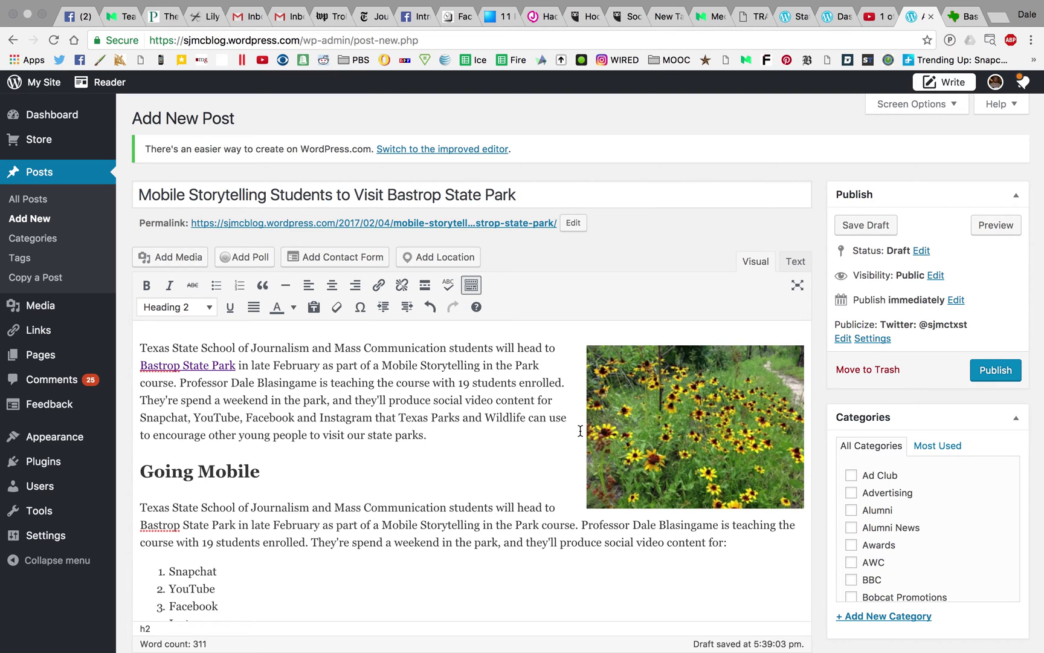
{"action": "scroll", "coordinate": [838, 369], "scroll_direction": "down", "scroll_amount": 5}
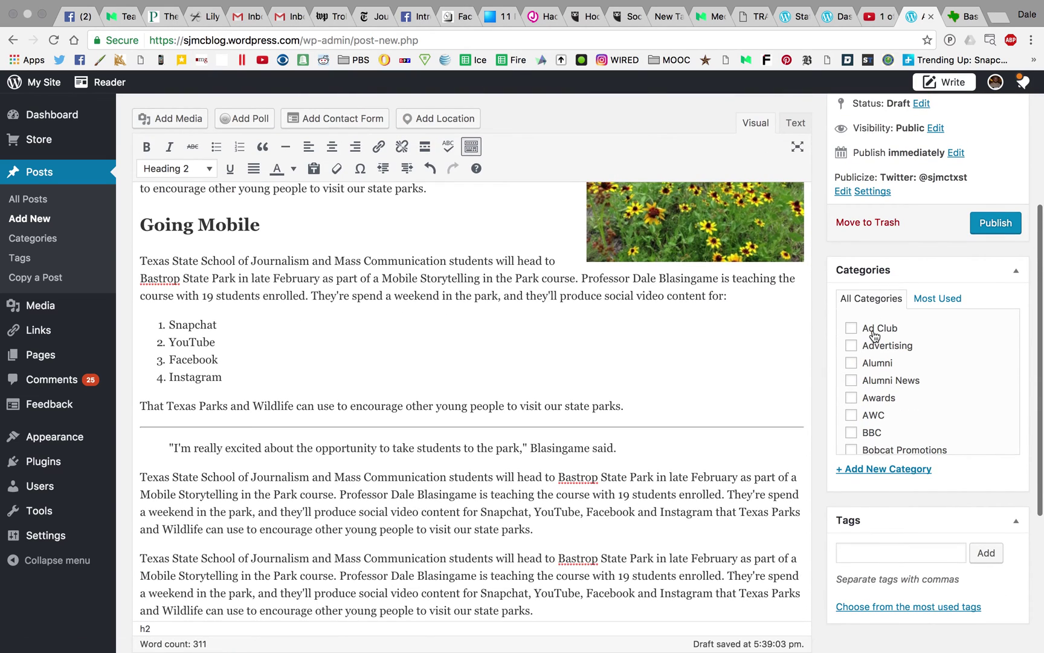
{"action": "scroll", "coordinate": [874, 323], "scroll_direction": "down", "scroll_amount": 8}
{"action": "scroll", "coordinate": [872, 329], "scroll_direction": "down", "scroll_amount": 10}
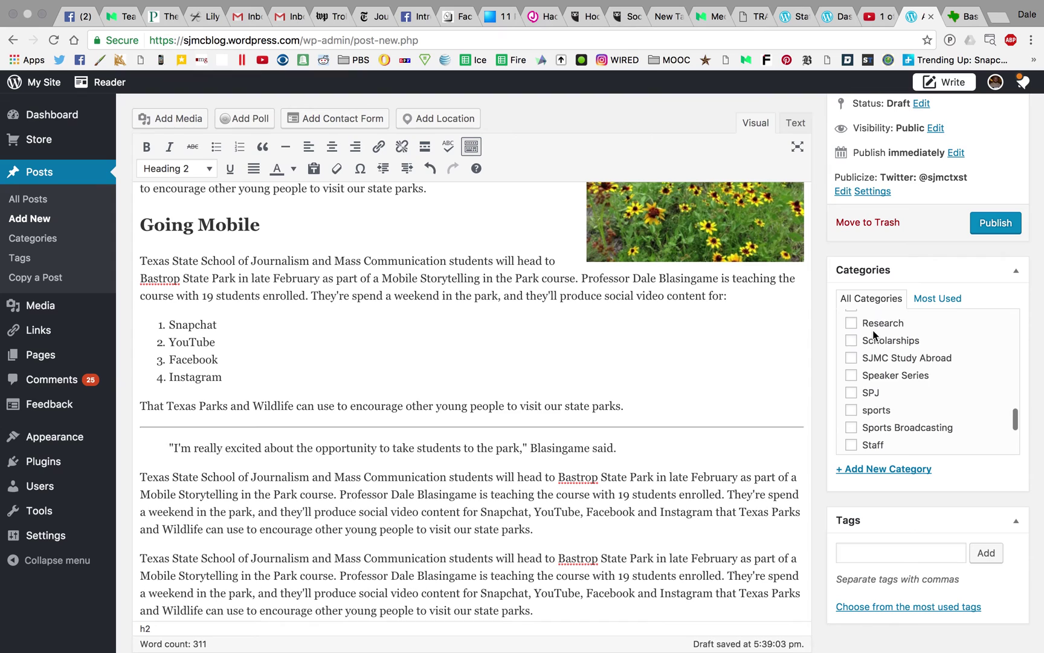
{"action": "scroll", "coordinate": [873, 329], "scroll_direction": "up", "scroll_amount": 7}
{"action": "scroll", "coordinate": [873, 331], "scroll_direction": "up", "scroll_amount": 10}
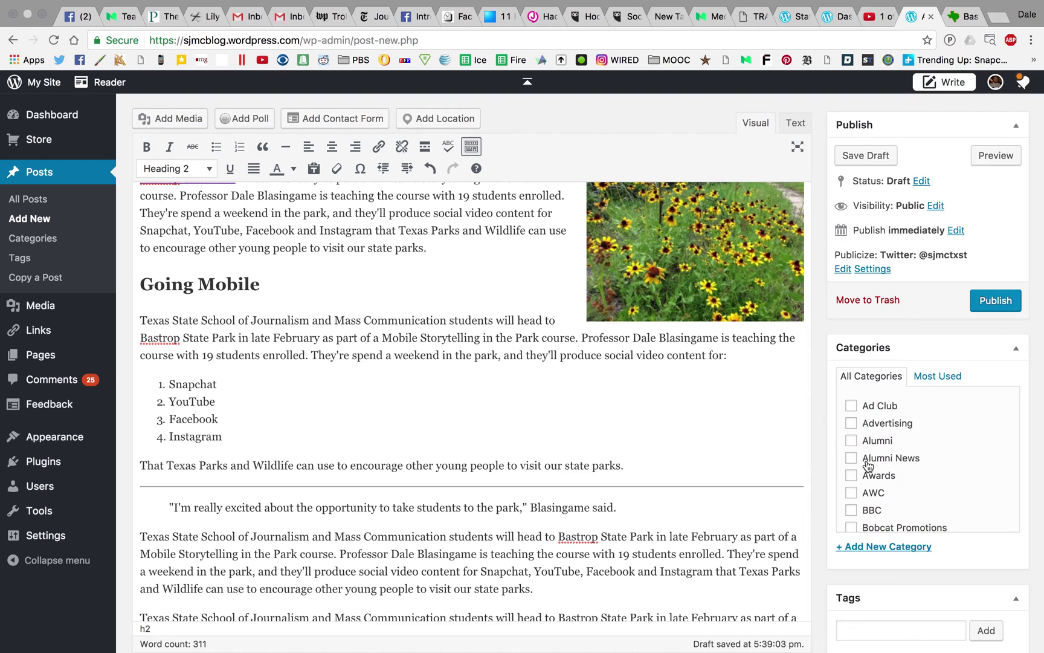
{"action": "scroll", "coordinate": [868, 465], "scroll_direction": "down", "scroll_amount": 5}
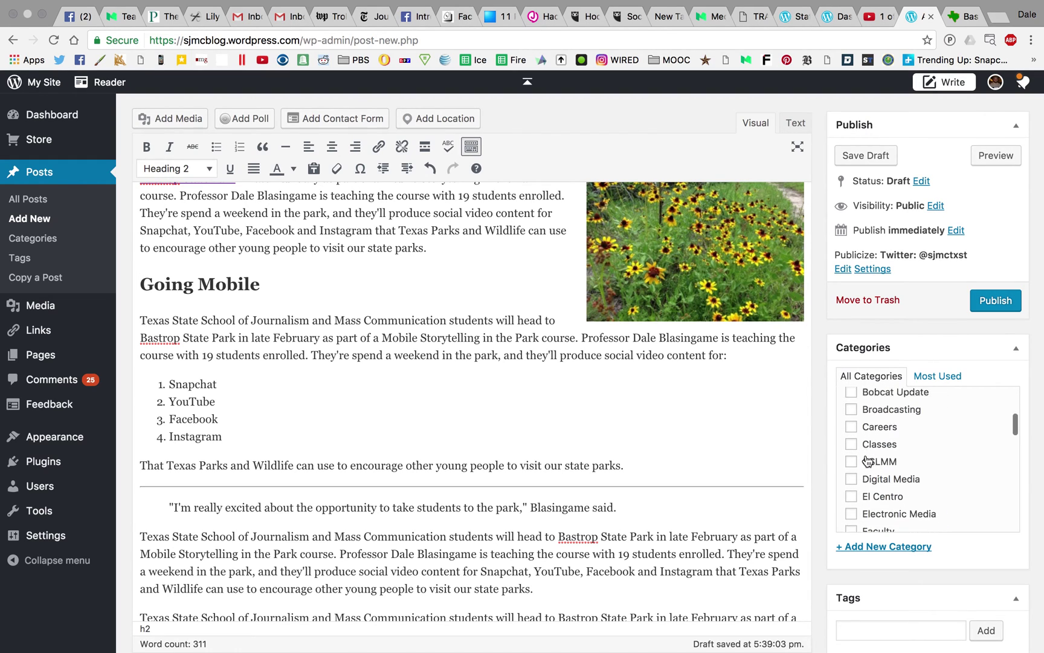
{"action": "scroll", "coordinate": [868, 461], "scroll_direction": "down", "scroll_amount": 5}
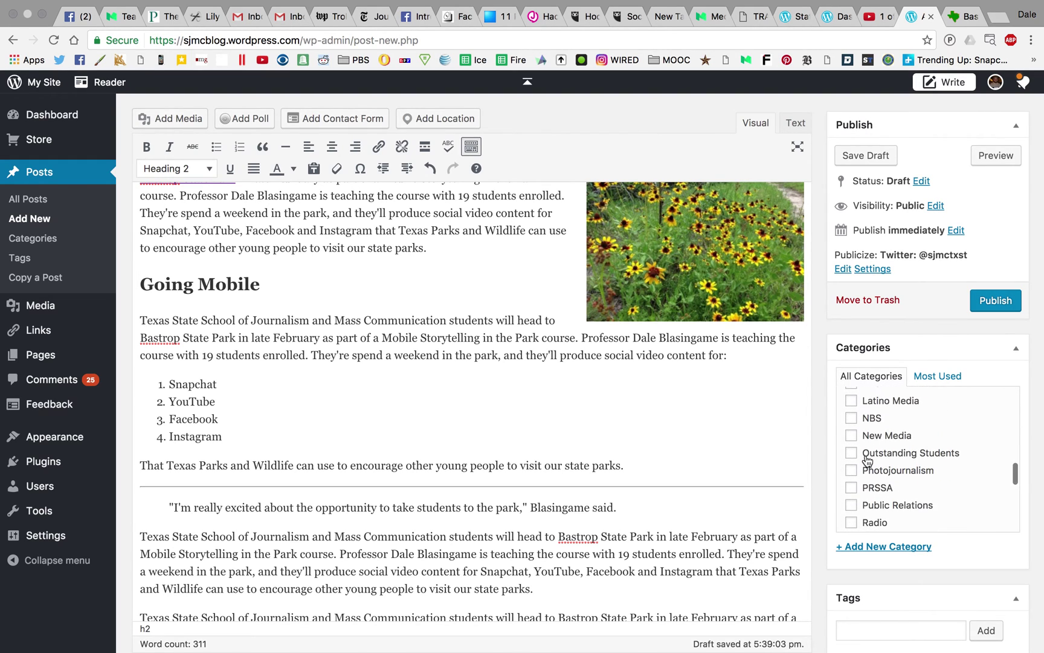
{"action": "scroll", "coordinate": [868, 462], "scroll_direction": "down", "scroll_amount": 1}
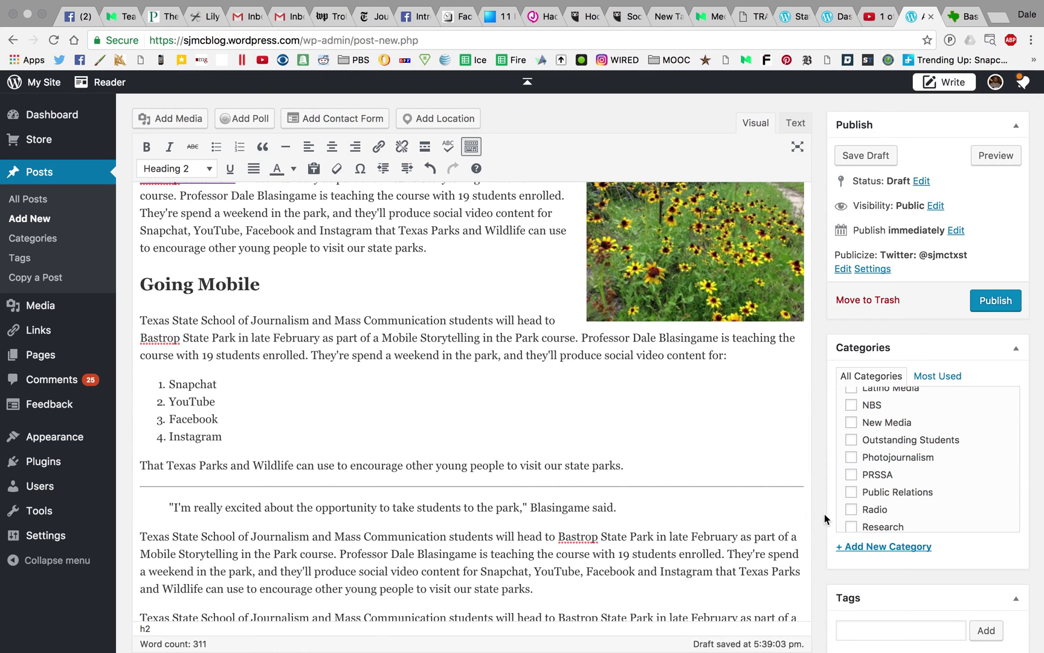
{"action": "scroll", "coordinate": [824, 514], "scroll_direction": "down", "scroll_amount": 5}
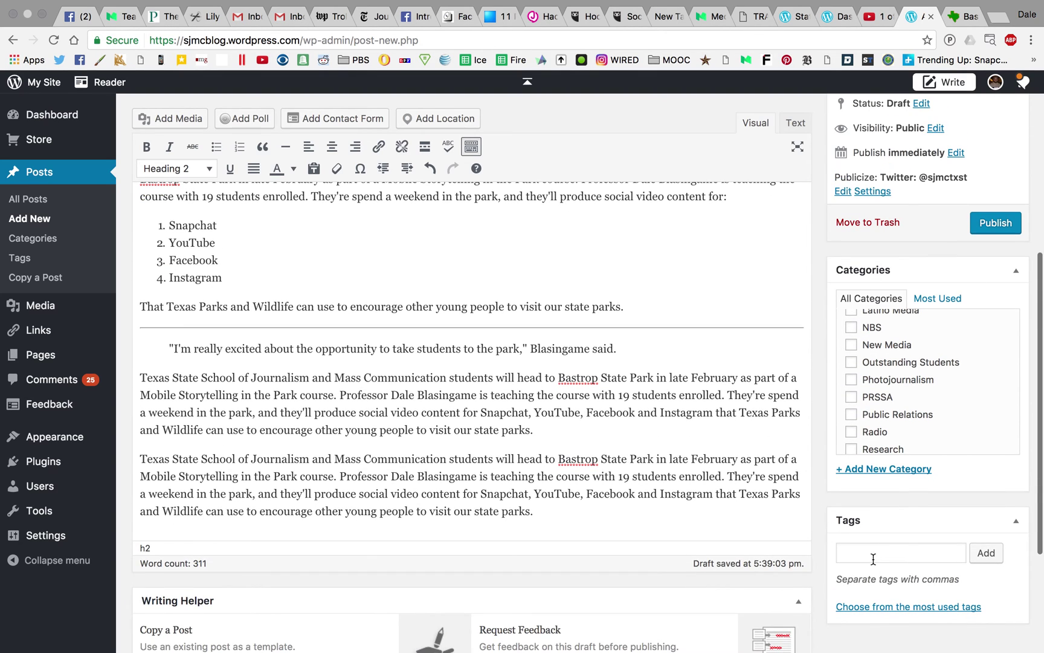
Enter the tags Bastrop, Mobile Storytelling and the professor's full name in the Tags field
{"action": "left_click", "coordinate": [873, 558]}
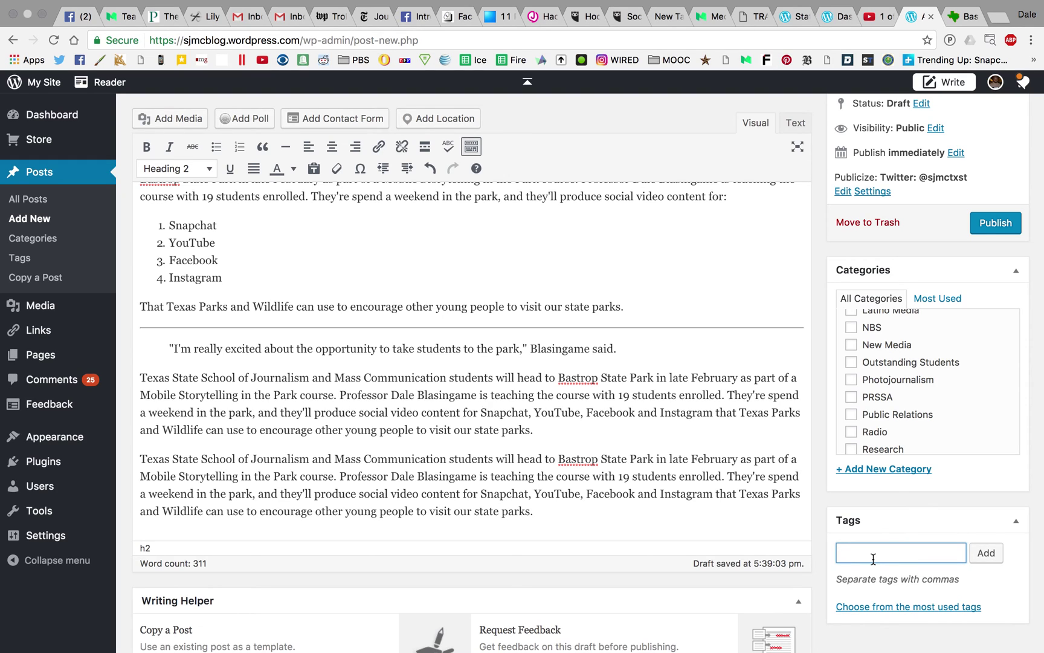
{"action": "type", "text": "Bastrop"}
{"action": "key", "text": "BackSpace"}
{"action": "key", "text": "BackSpace"}
{"action": "key", "text": "BackSpace"}
{"action": "type", "text": "rop"}
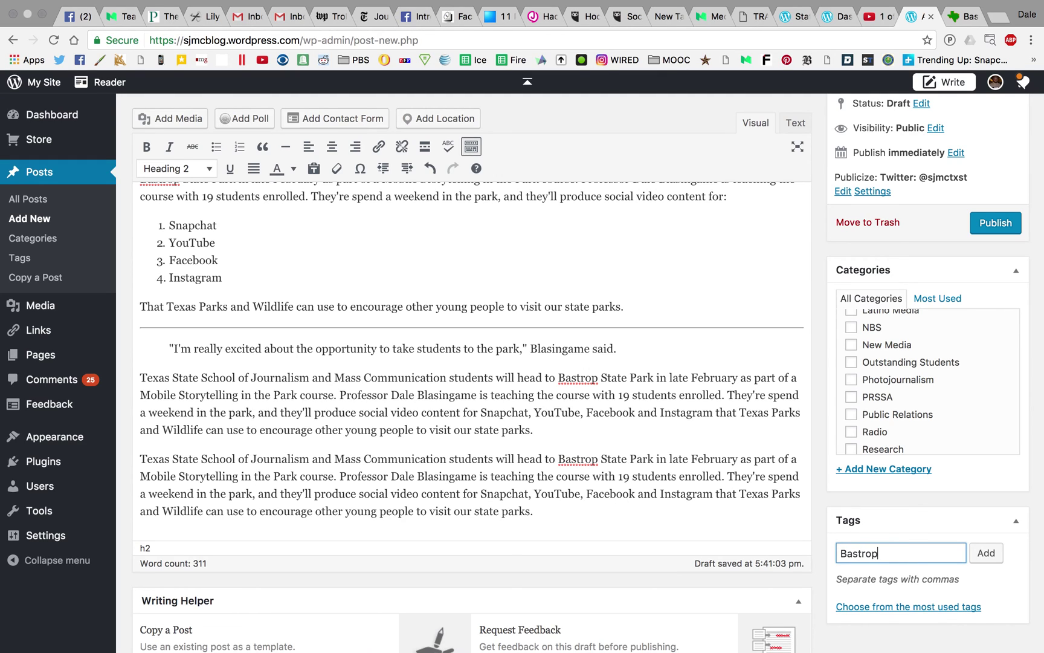
{"action": "key", "text": "Return"}
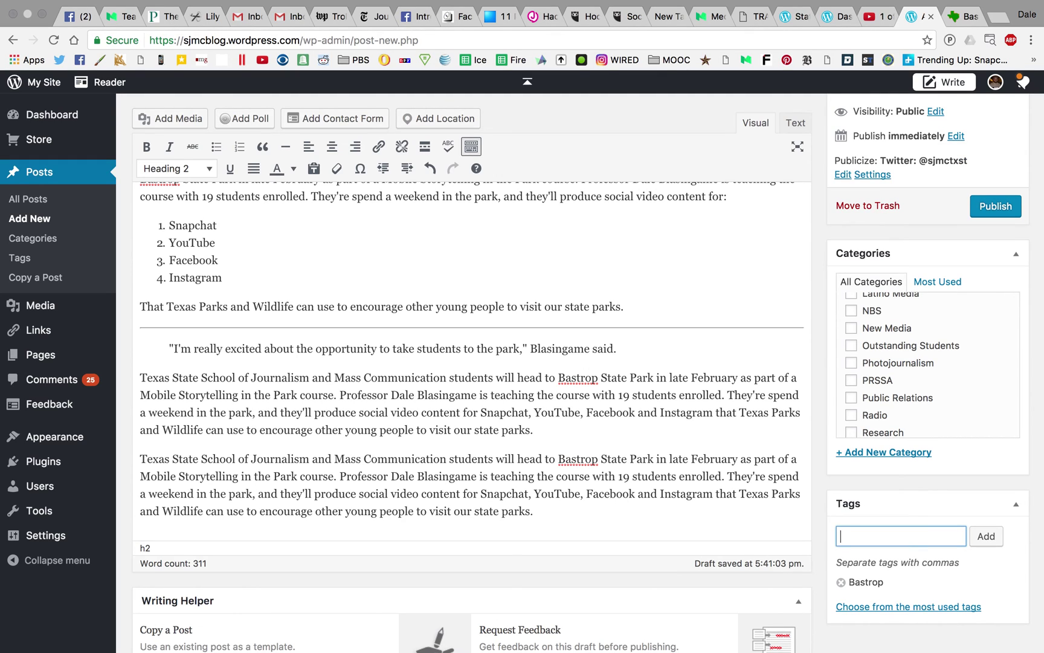
{"action": "type", "text": "Mobile Storytelling"}
{"action": "key", "text": "Return"}
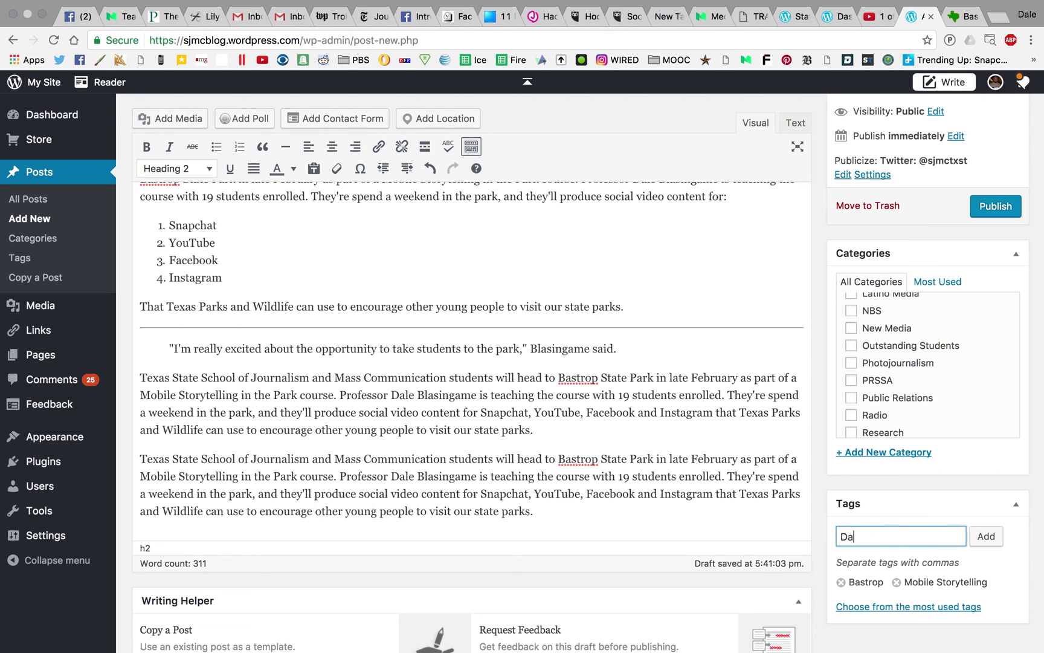
{"action": "key", "text": "Return"}
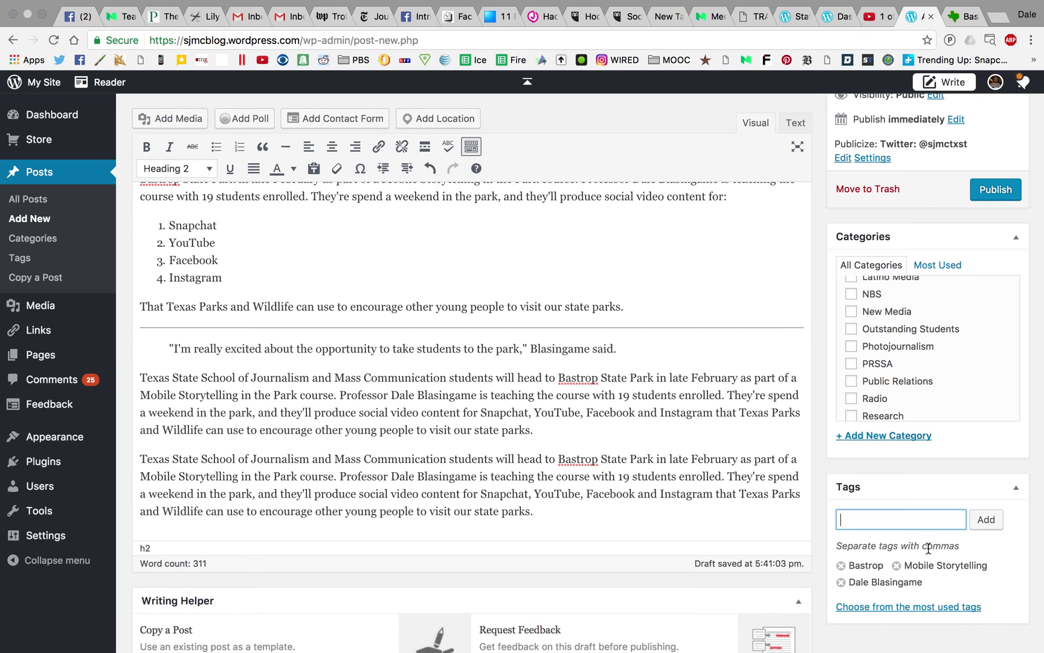
{"action": "scroll", "coordinate": [925, 544], "scroll_direction": "up", "scroll_amount": 6}
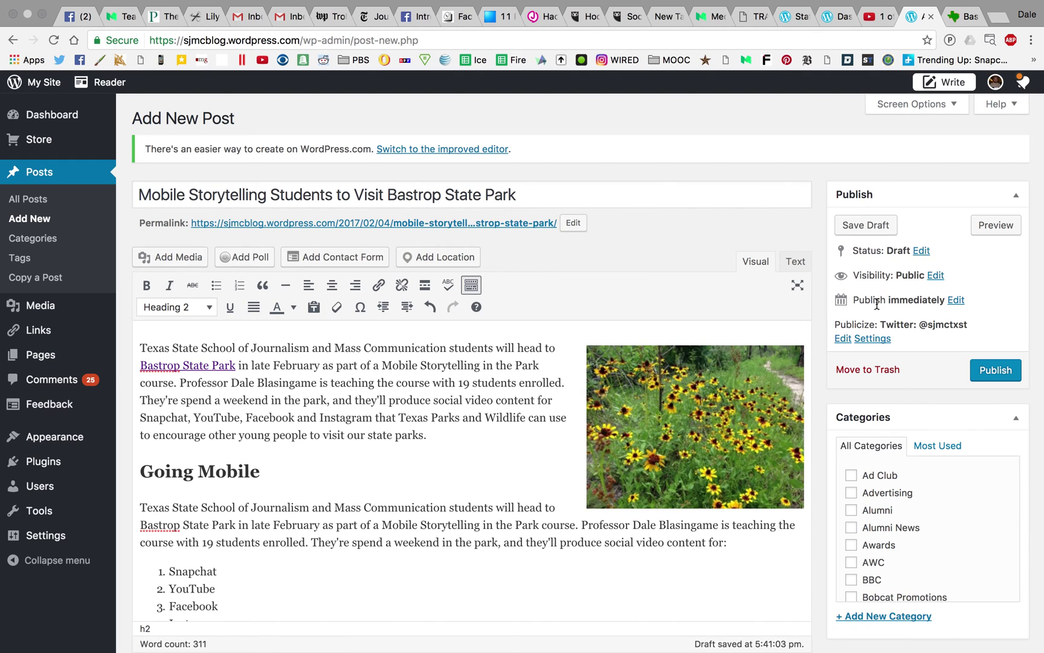
Schedule the post for Feb 5, 2017 at 09:28 and open a preview of it
{"action": "left_click", "coordinate": [956, 302]}
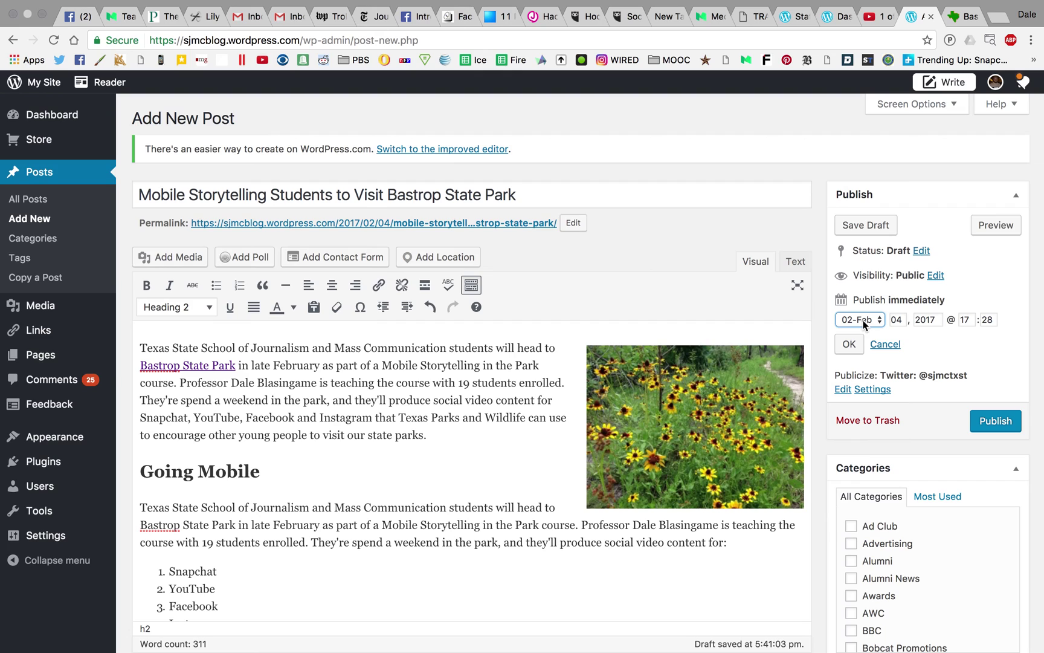
{"action": "left_click", "coordinate": [864, 325]}
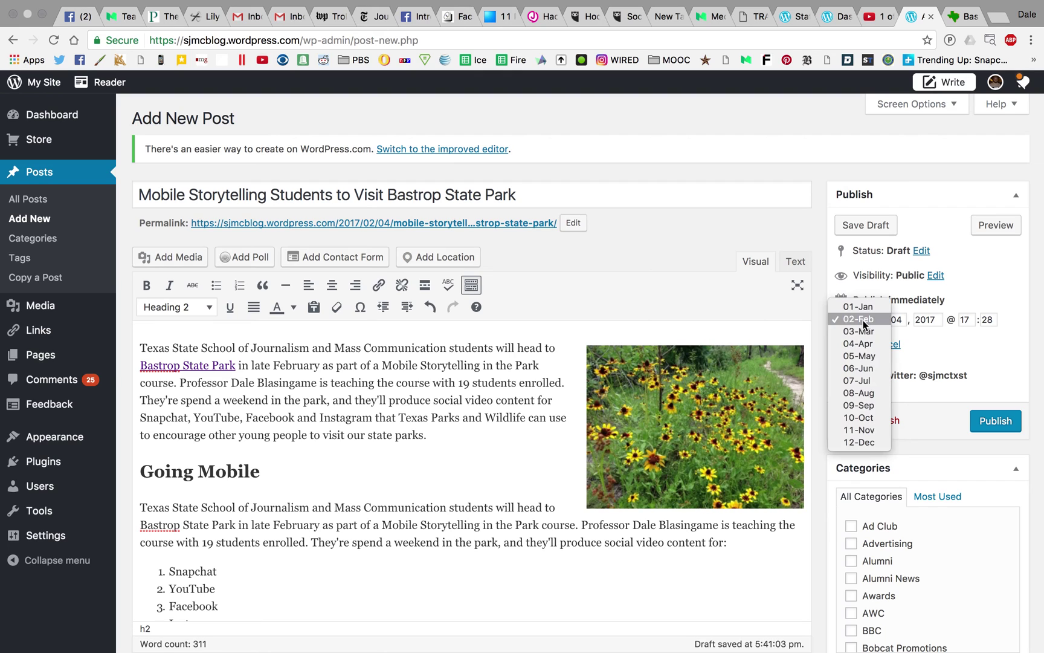
{"action": "left_click", "coordinate": [862, 321]}
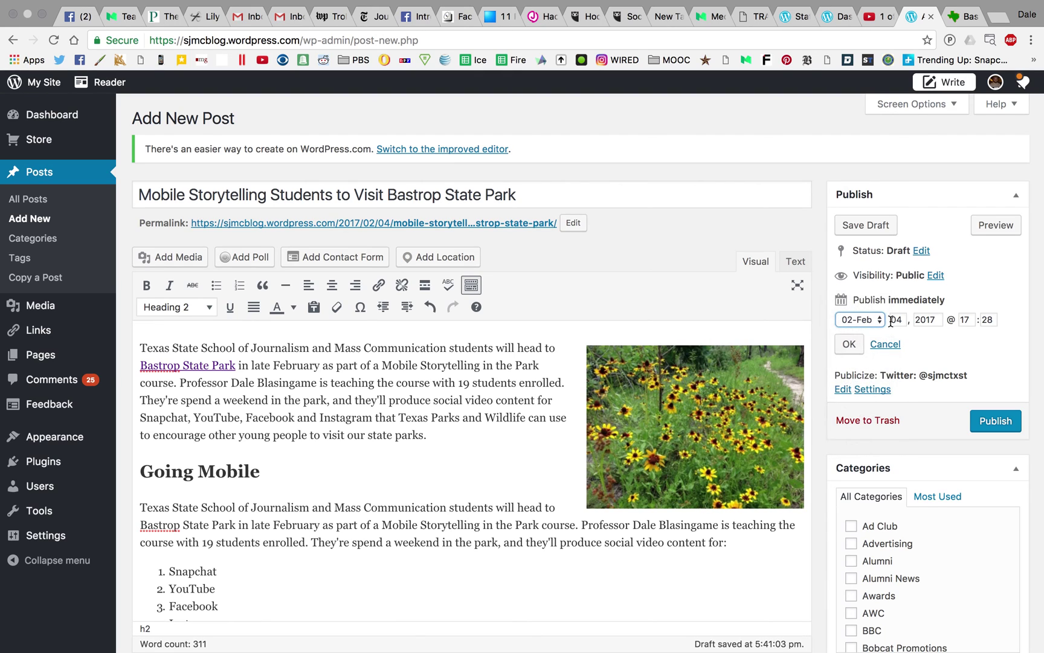
{"action": "double_click", "coordinate": [899, 320]}
{"action": "type", "text": "05"}
{"action": "double_click", "coordinate": [965, 319]}
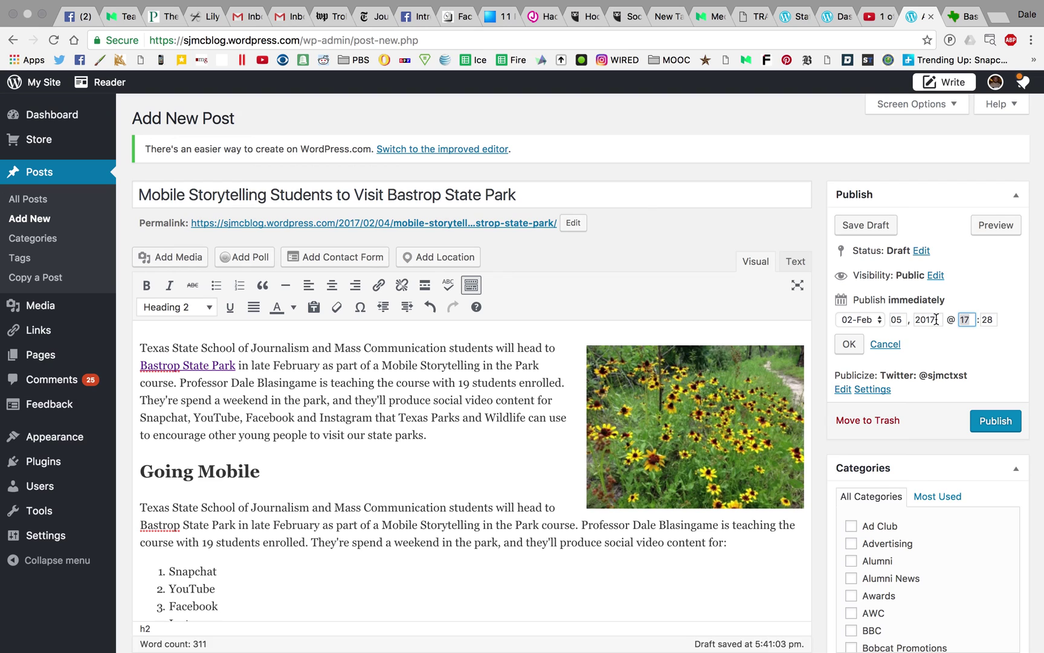
{"action": "type", "text": "9"}
{"action": "left_click", "coordinate": [855, 347]}
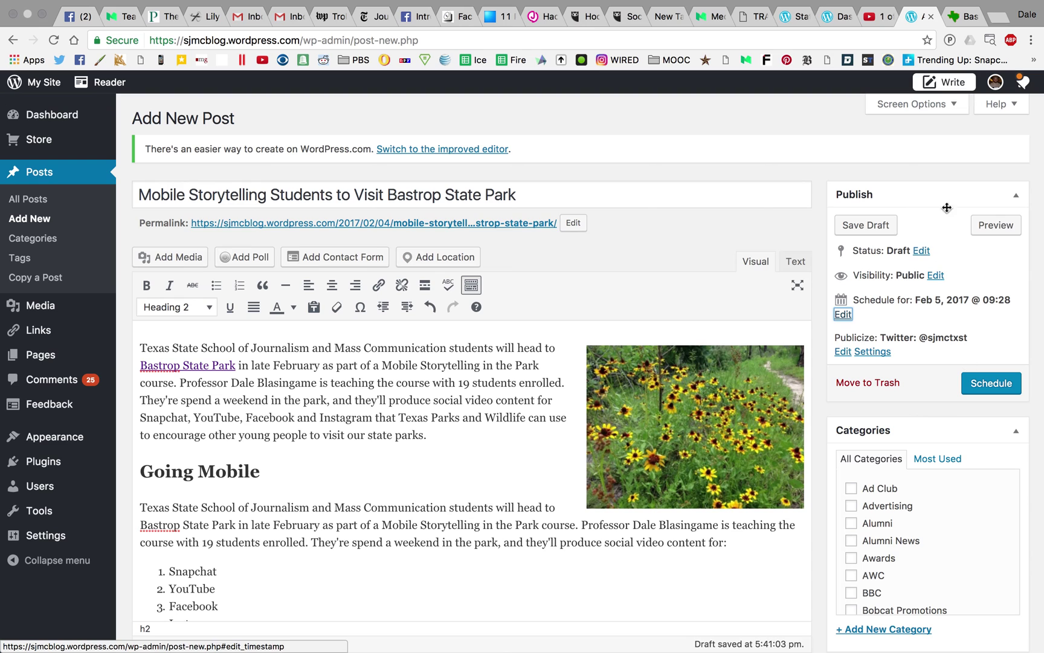
{"action": "left_click", "coordinate": [997, 226]}
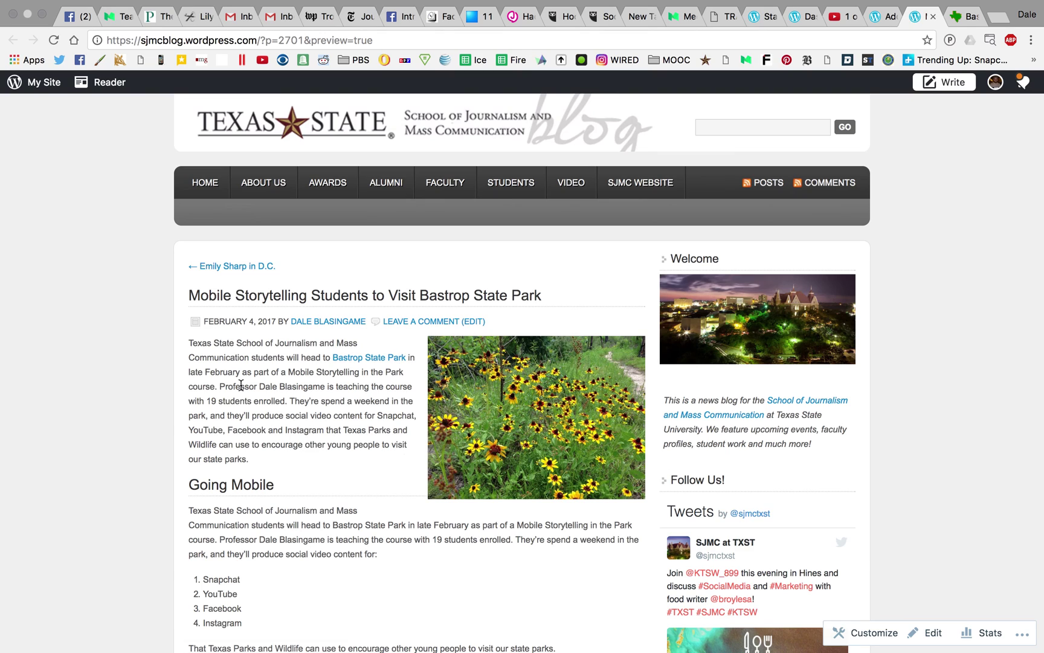
Scroll through the post preview, checking the flower photo, Going Mobile list, blockquote, tags and category
{"action": "scroll", "coordinate": [240, 385], "scroll_direction": "down", "scroll_amount": 5}
{"action": "scroll", "coordinate": [241, 387], "scroll_direction": "up", "scroll_amount": 3}
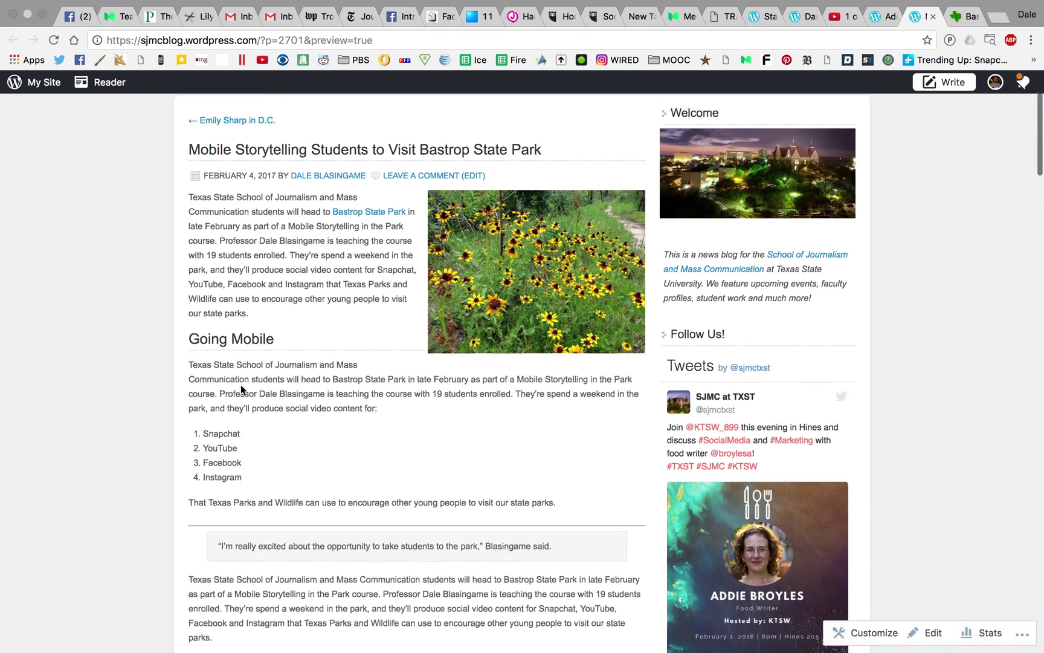
{"action": "scroll", "coordinate": [241, 385], "scroll_direction": "up", "scroll_amount": 3}
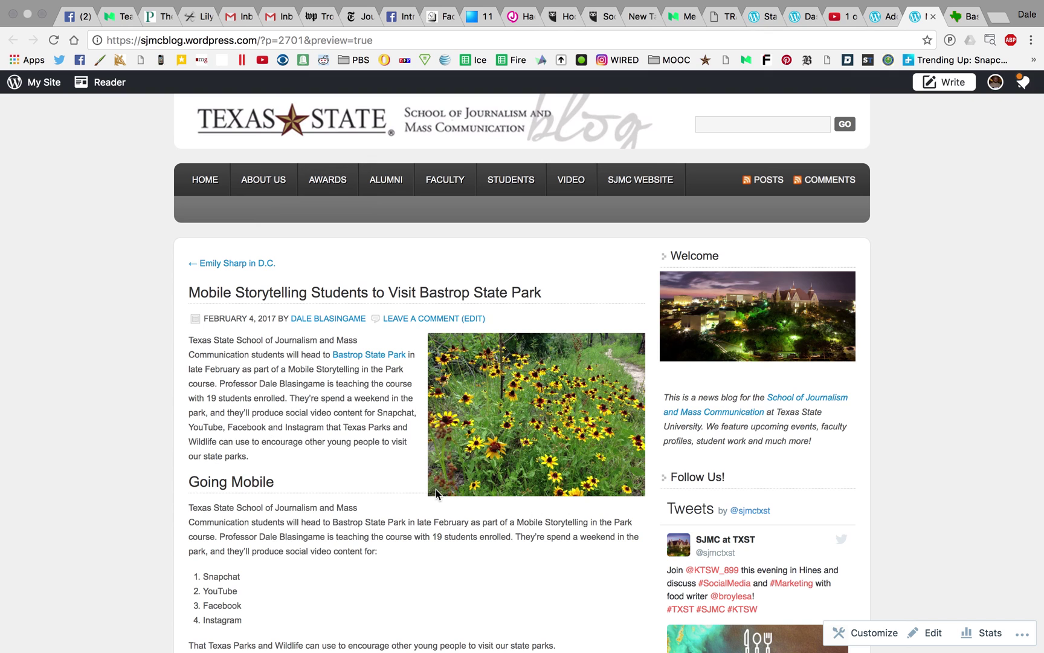
{"action": "scroll", "coordinate": [272, 481], "scroll_direction": "down", "scroll_amount": 5}
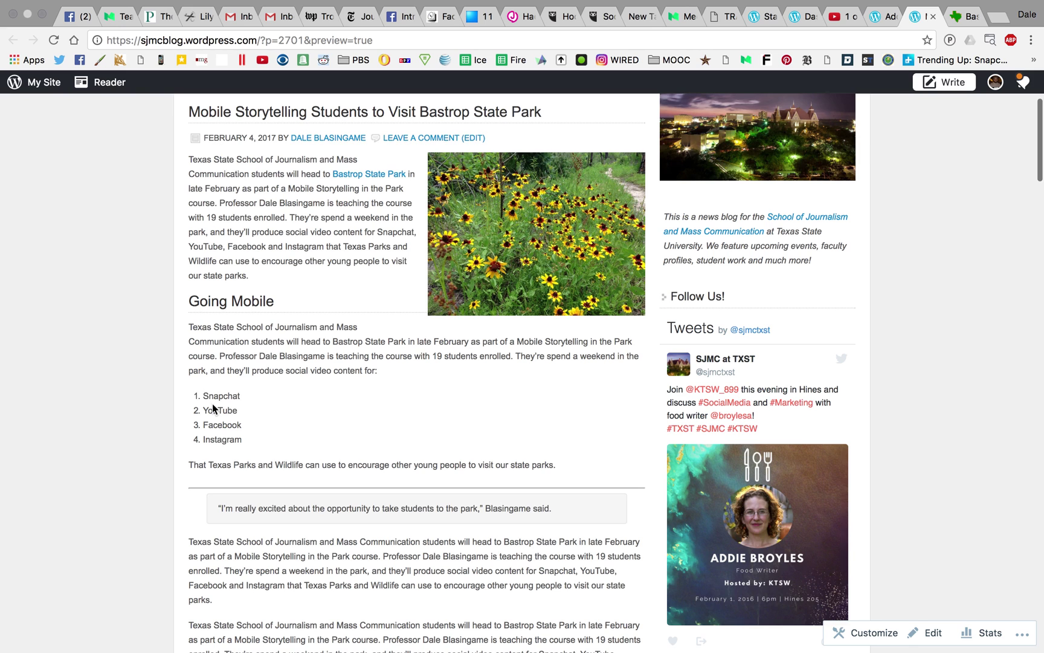
{"action": "scroll", "coordinate": [331, 405], "scroll_direction": "up", "scroll_amount": 3}
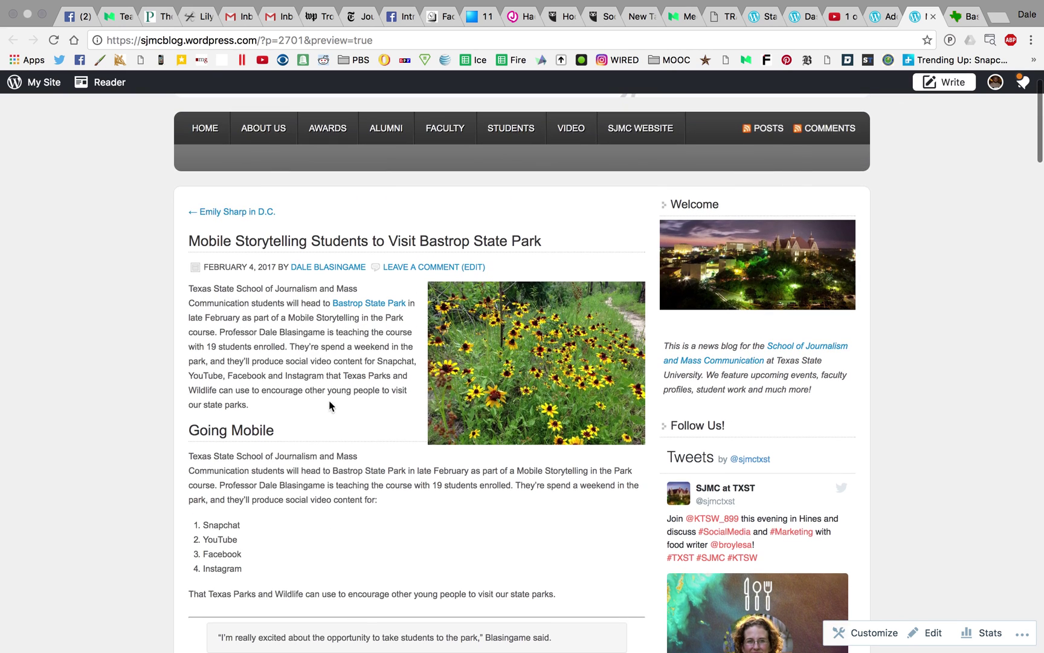
{"action": "scroll", "coordinate": [201, 292], "scroll_direction": "down", "scroll_amount": 7}
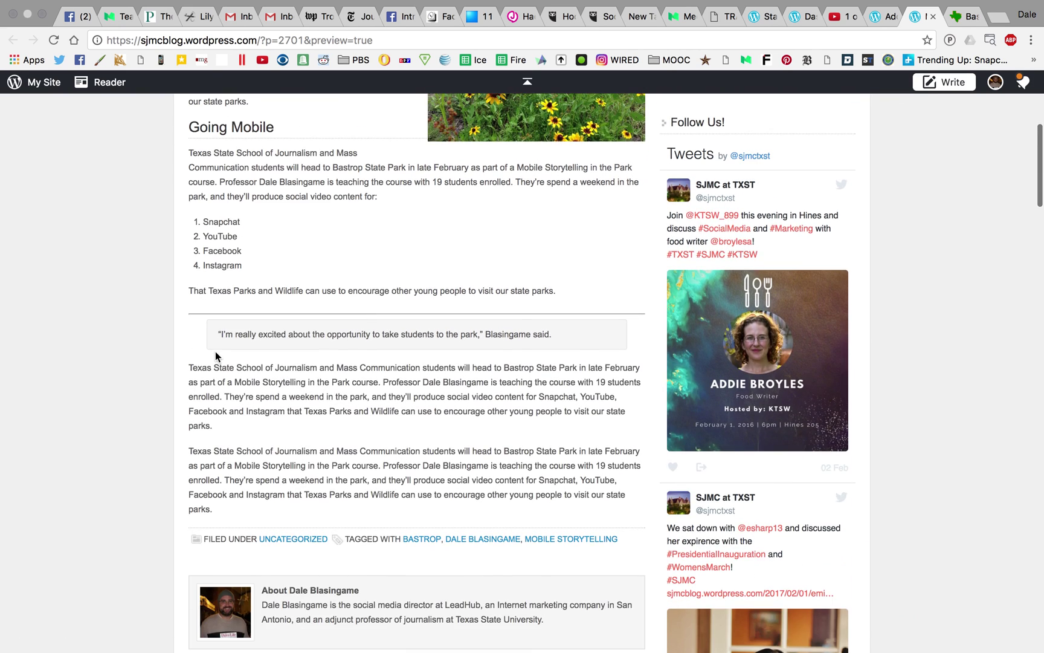
{"action": "scroll", "coordinate": [215, 350], "scroll_direction": "down", "scroll_amount": 1}
{"action": "scroll", "coordinate": [215, 349], "scroll_direction": "up", "scroll_amount": 3}
{"action": "scroll", "coordinate": [214, 348], "scroll_direction": "down", "scroll_amount": 2}
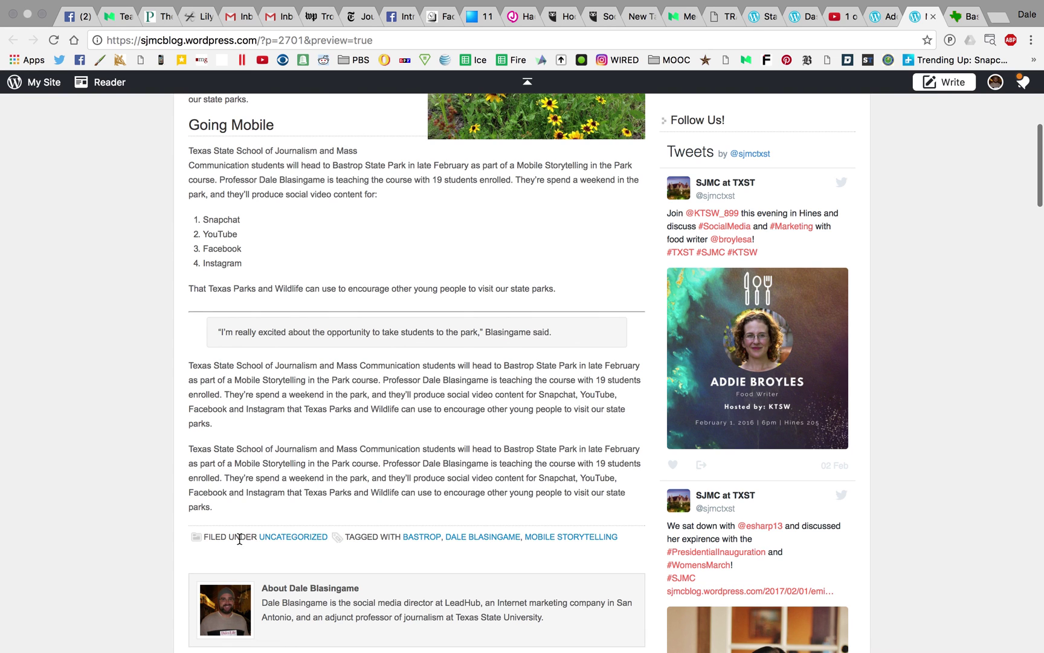
{"action": "scroll", "coordinate": [375, 402], "scroll_direction": "up", "scroll_amount": 5}
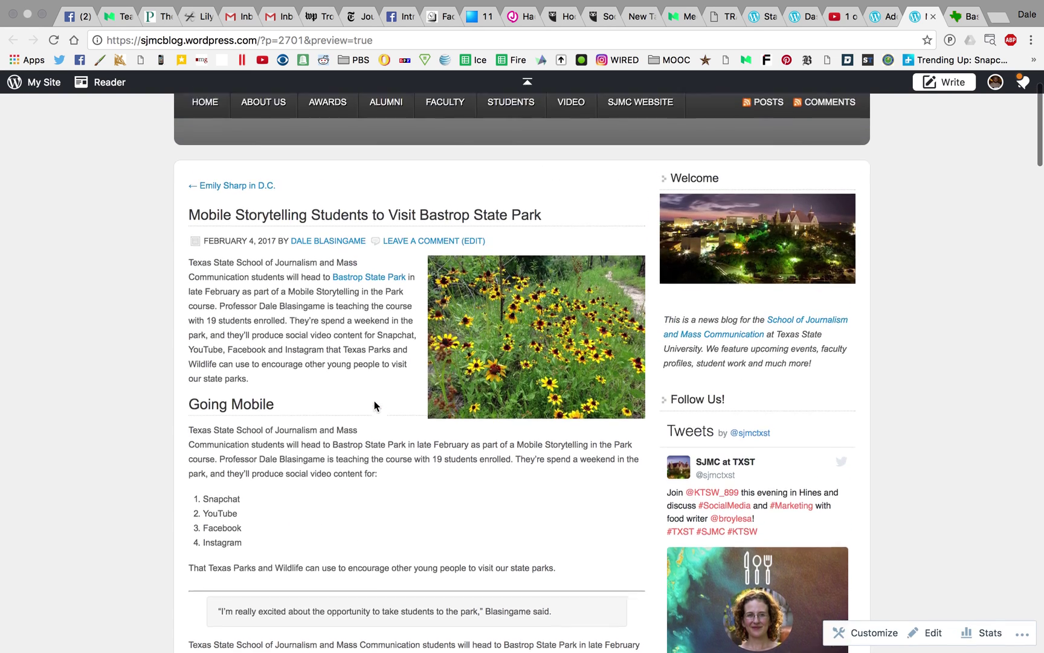
{"action": "scroll", "coordinate": [375, 401], "scroll_direction": "up", "scroll_amount": 2}
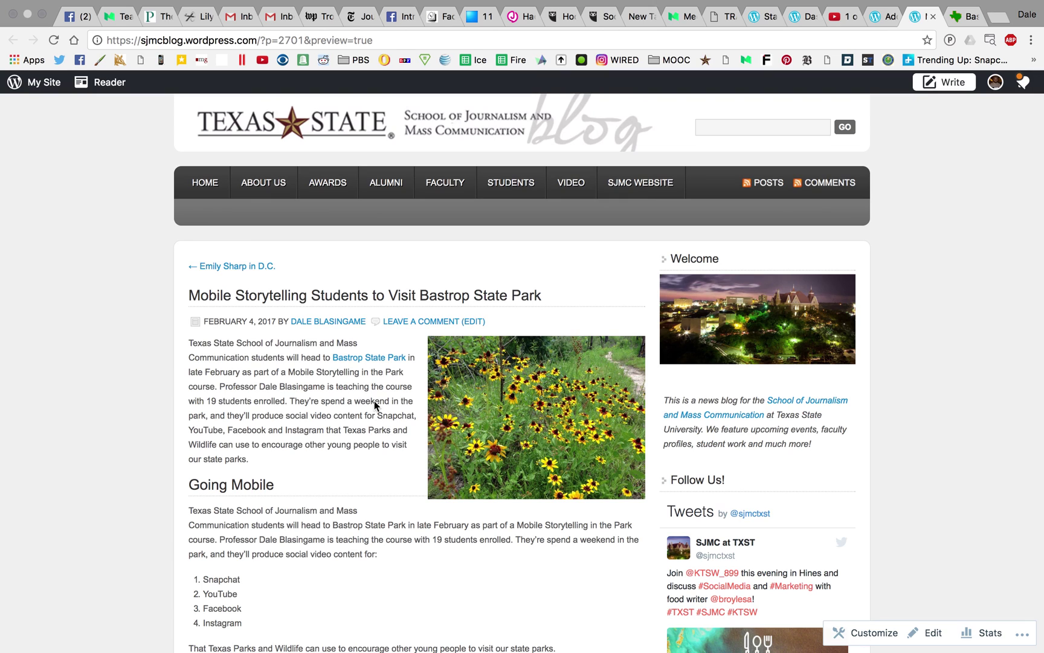